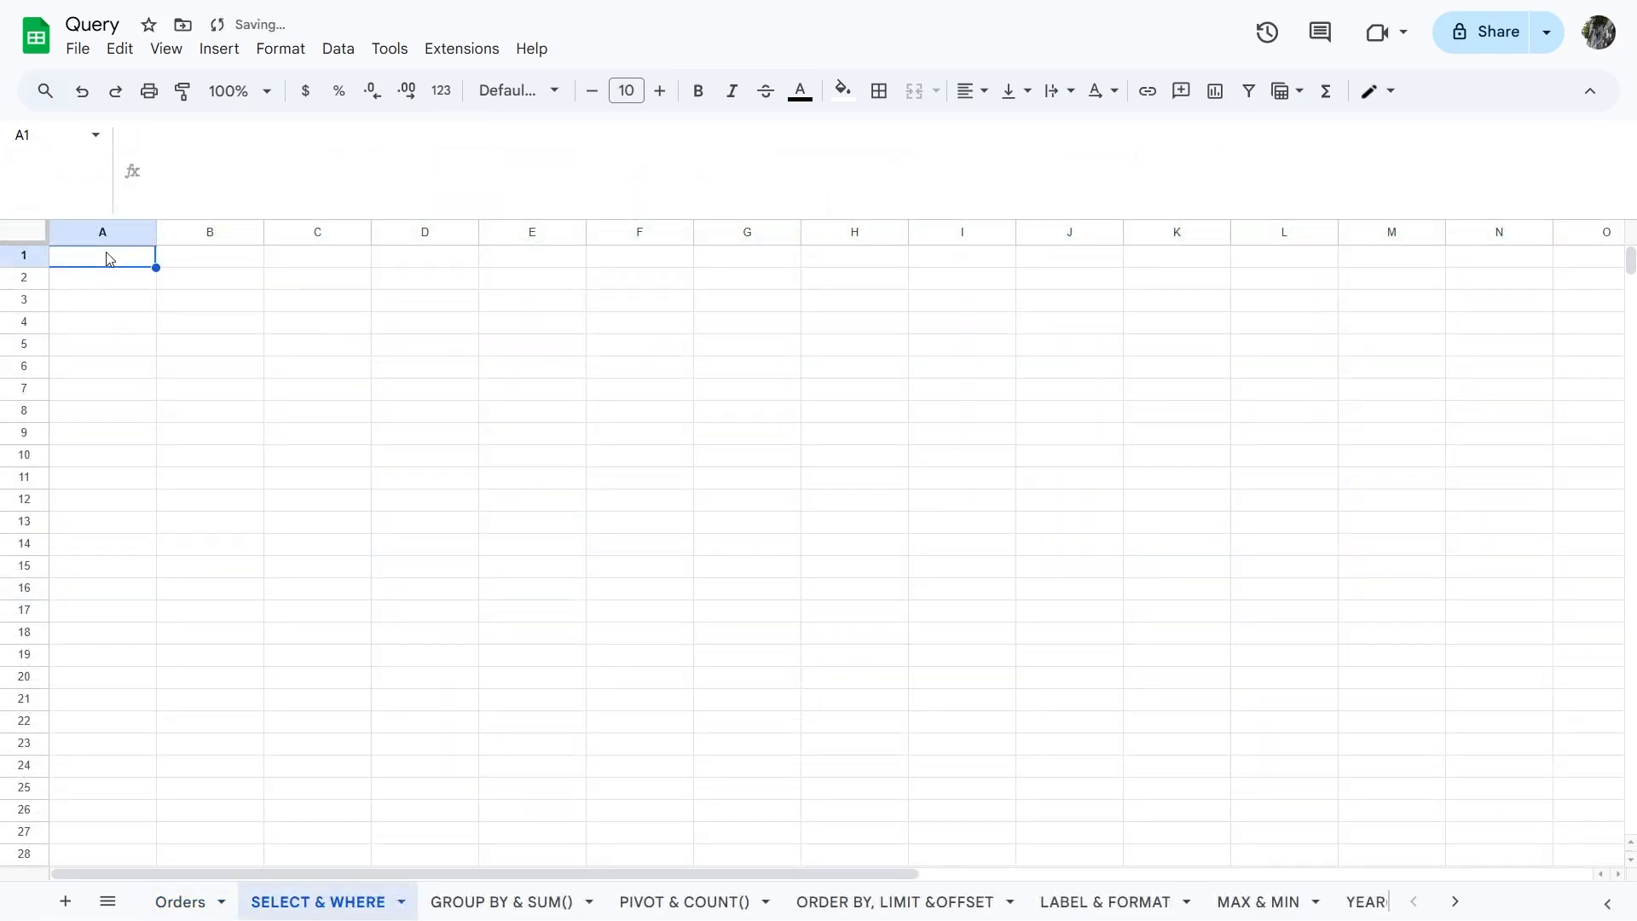
# Step: Start a QUERY formula in cell A1 of the SELECT & WHERE sheet with the entire Orders table, including headers, as its data
pyautogui.write('=Q')
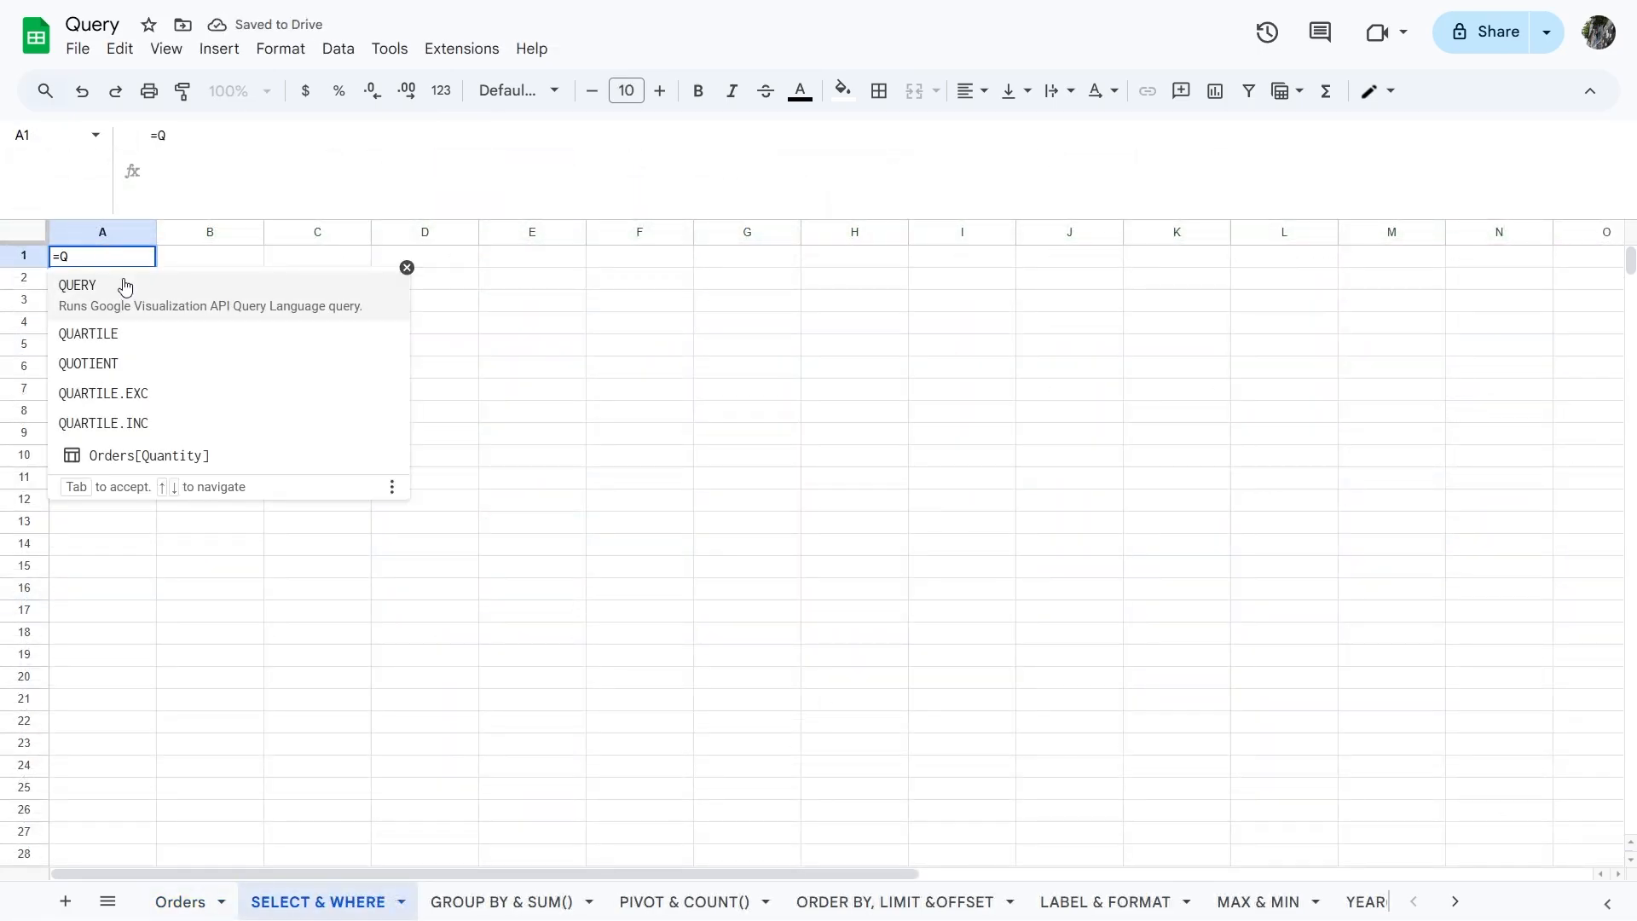
pyautogui.click(125, 287)
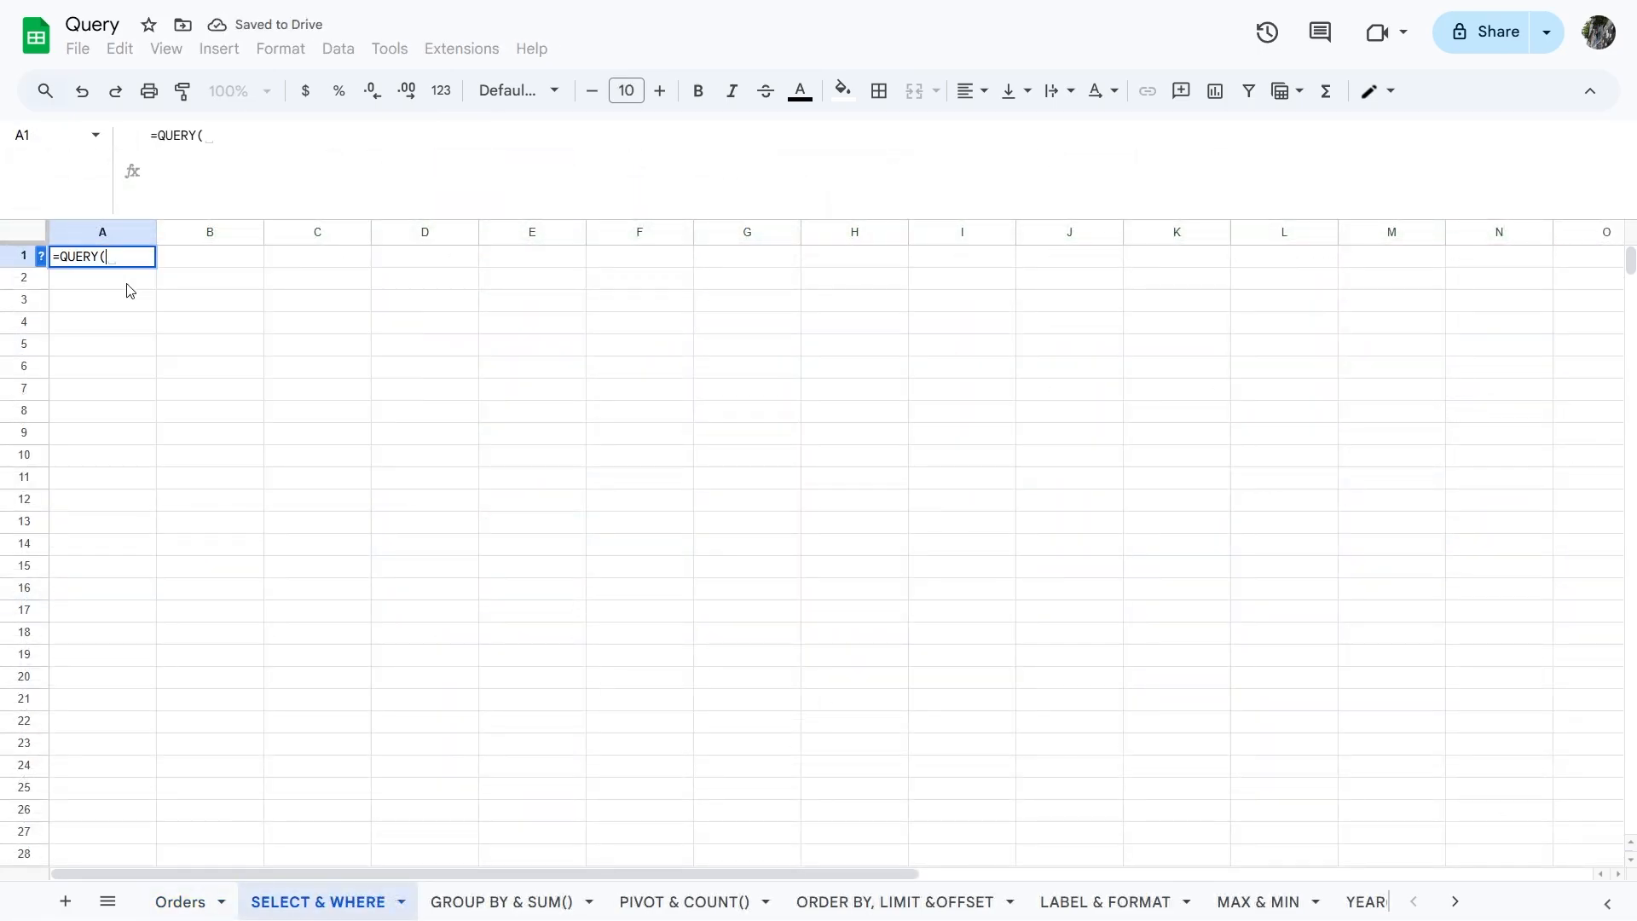
pyautogui.click(179, 900)
pyautogui.moveTo(93, 295); pyautogui.dragTo(1441, 623)
pyautogui.write(', ')
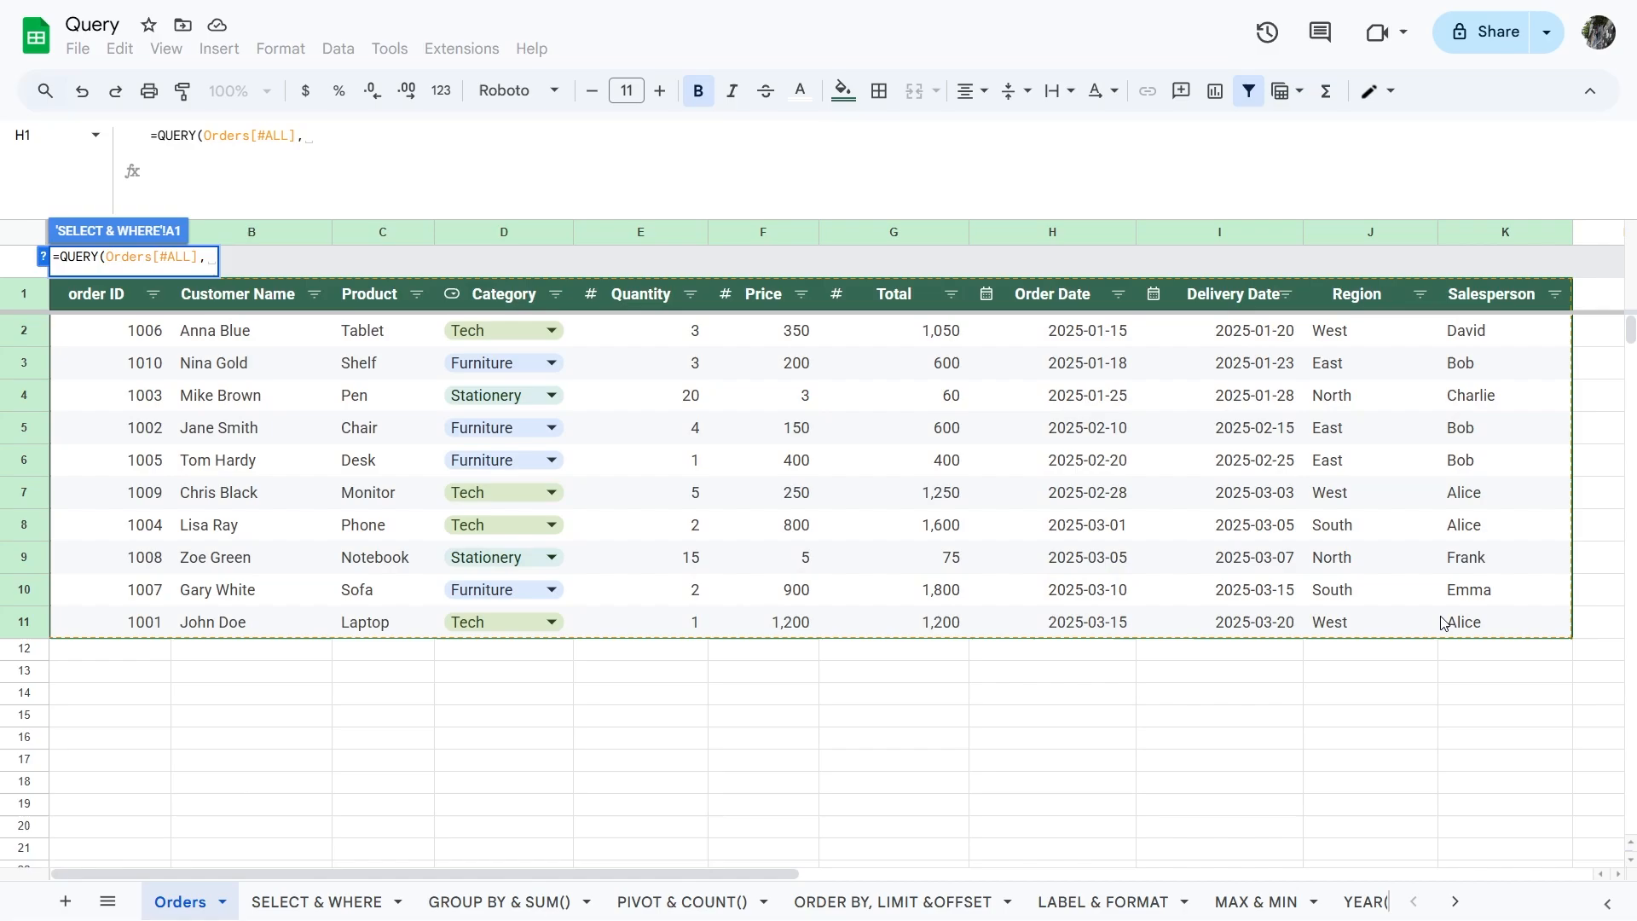
# Step: Begin the query string with a select clause that returns columns A, B, C and G
pyautogui.write('""')
pyautogui.write('se')
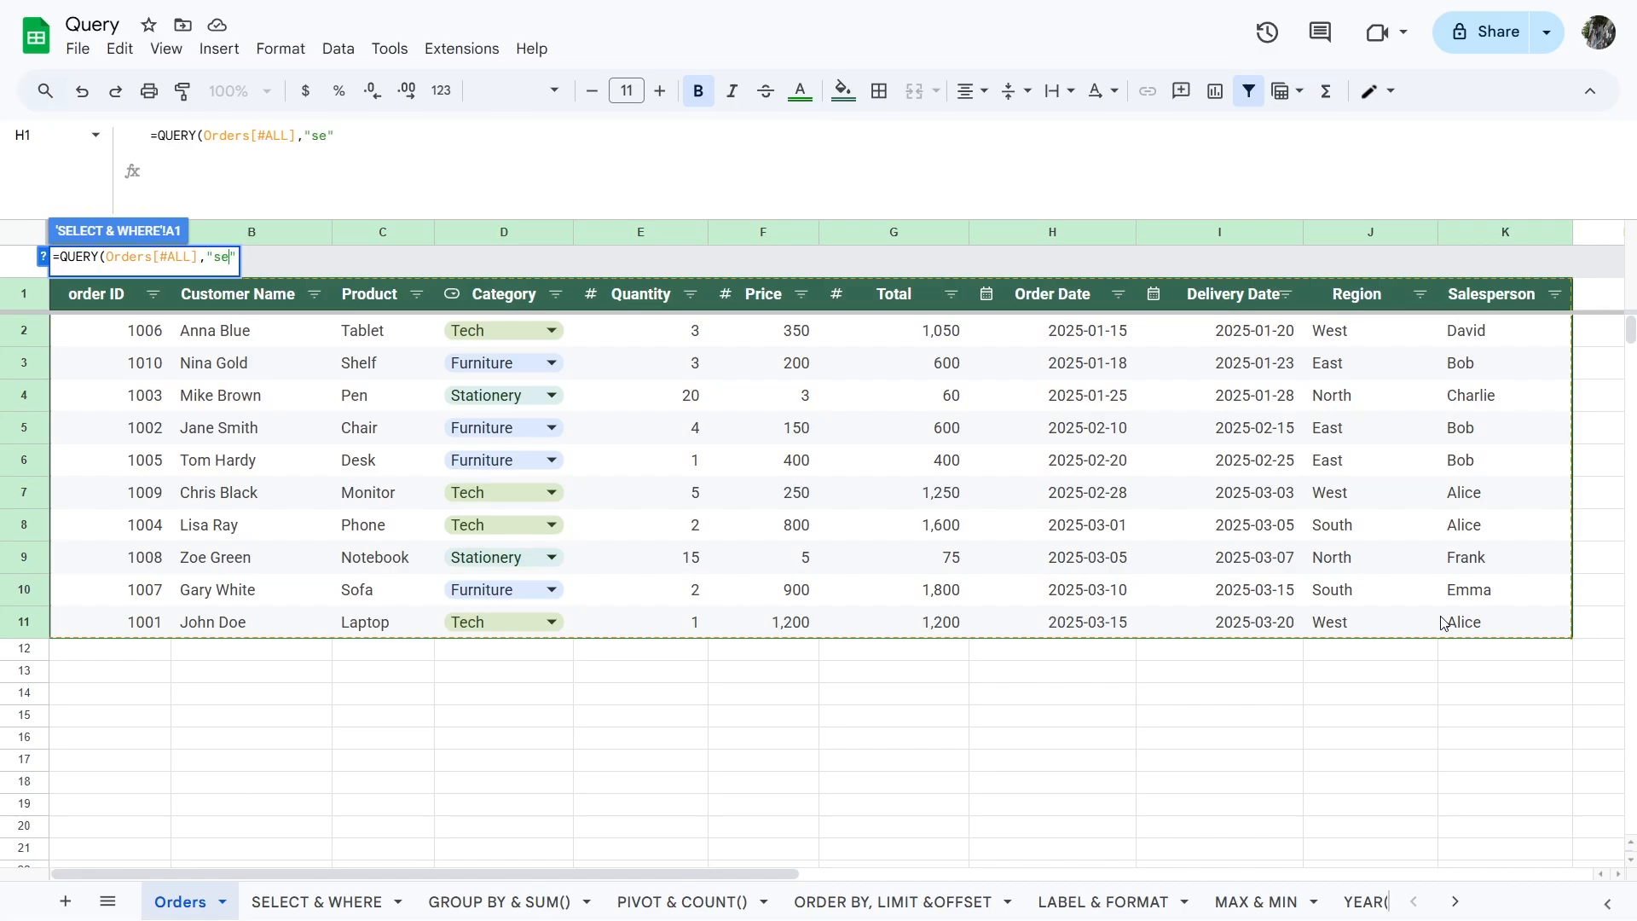
pyautogui.write('lect A')
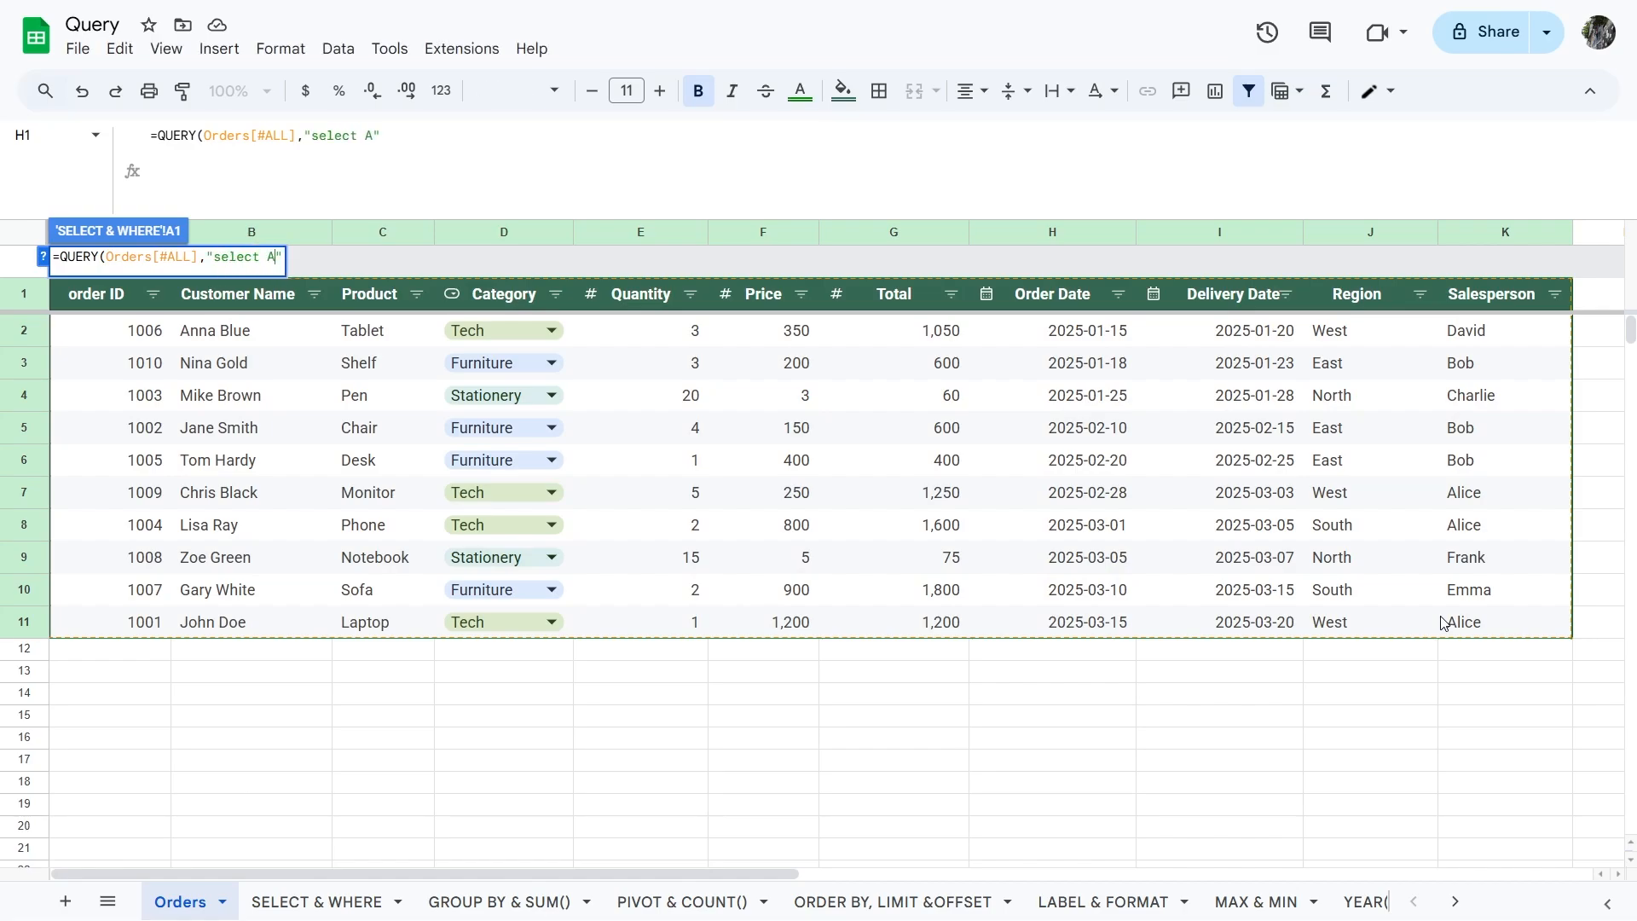
pyautogui.write(',B,C,G')
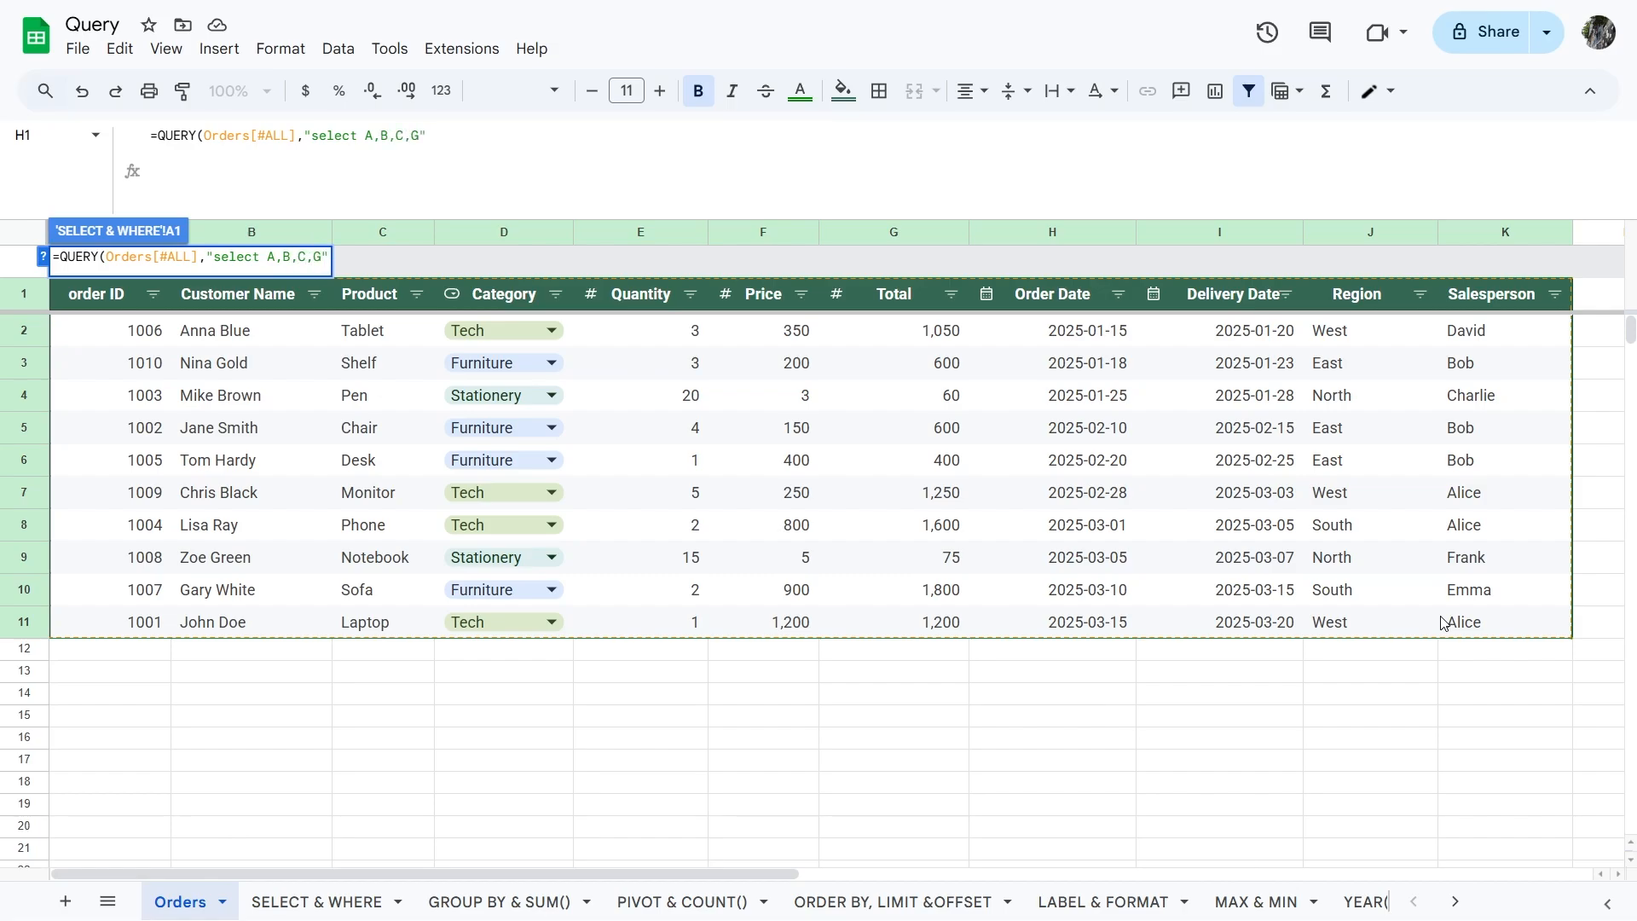
# Step: Add the clause where D='Tech' and H>date '2025-03-01' to the query string and complete the formula
pyautogui.write(' where')
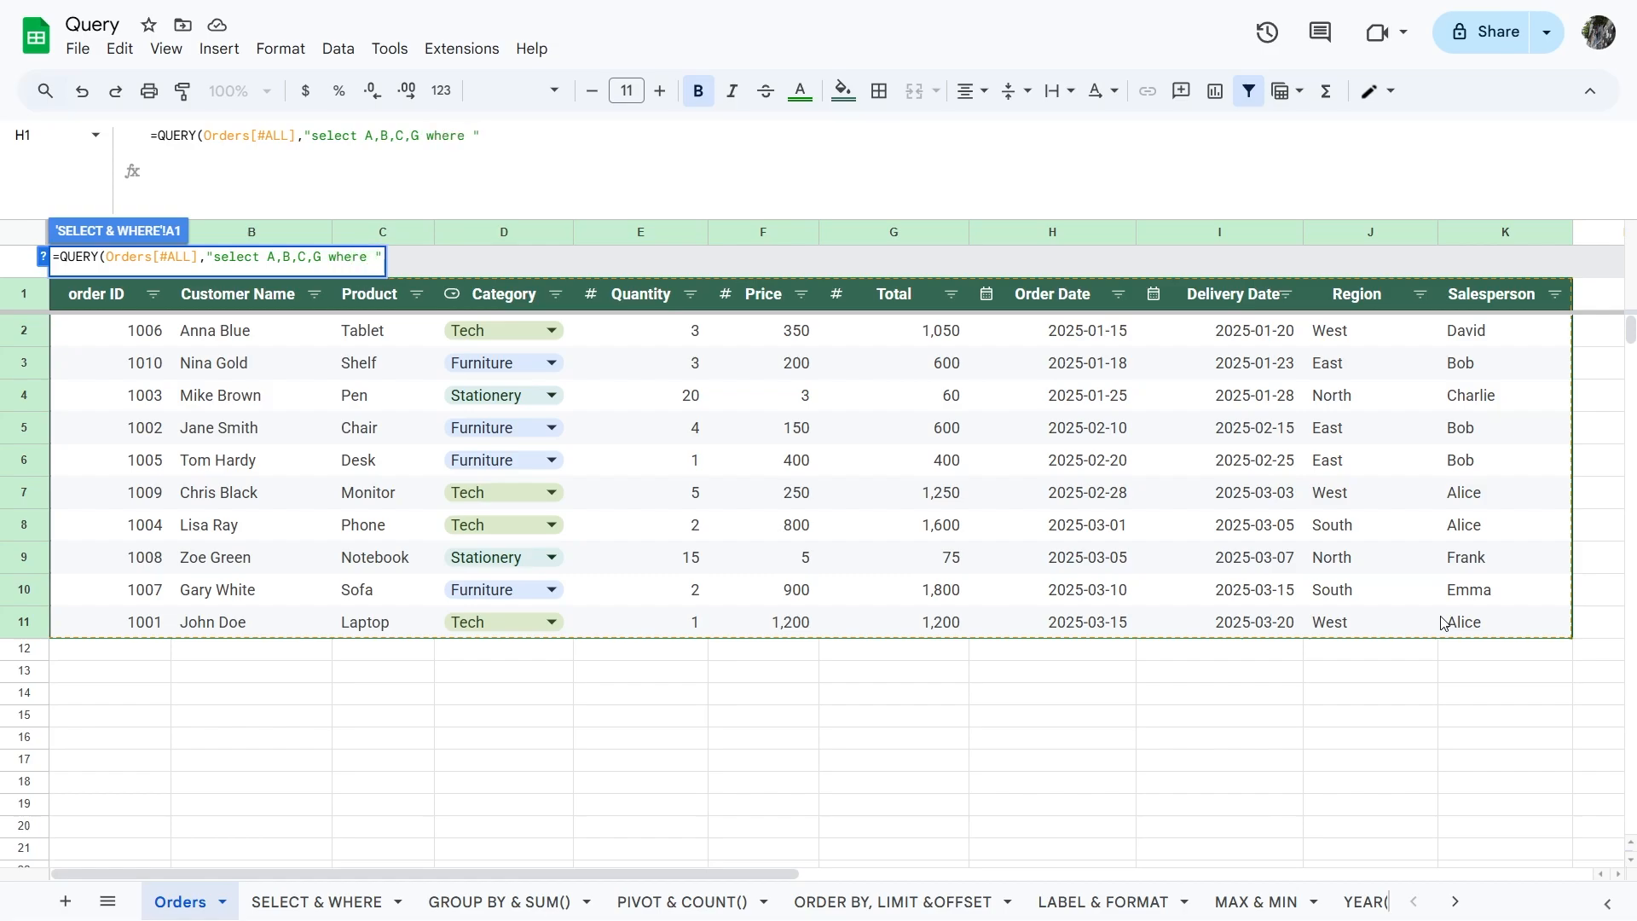
pyautogui.write(' D')
pyautogui.write('=')
pyautogui.write("''")
pyautogui.write('Tr')
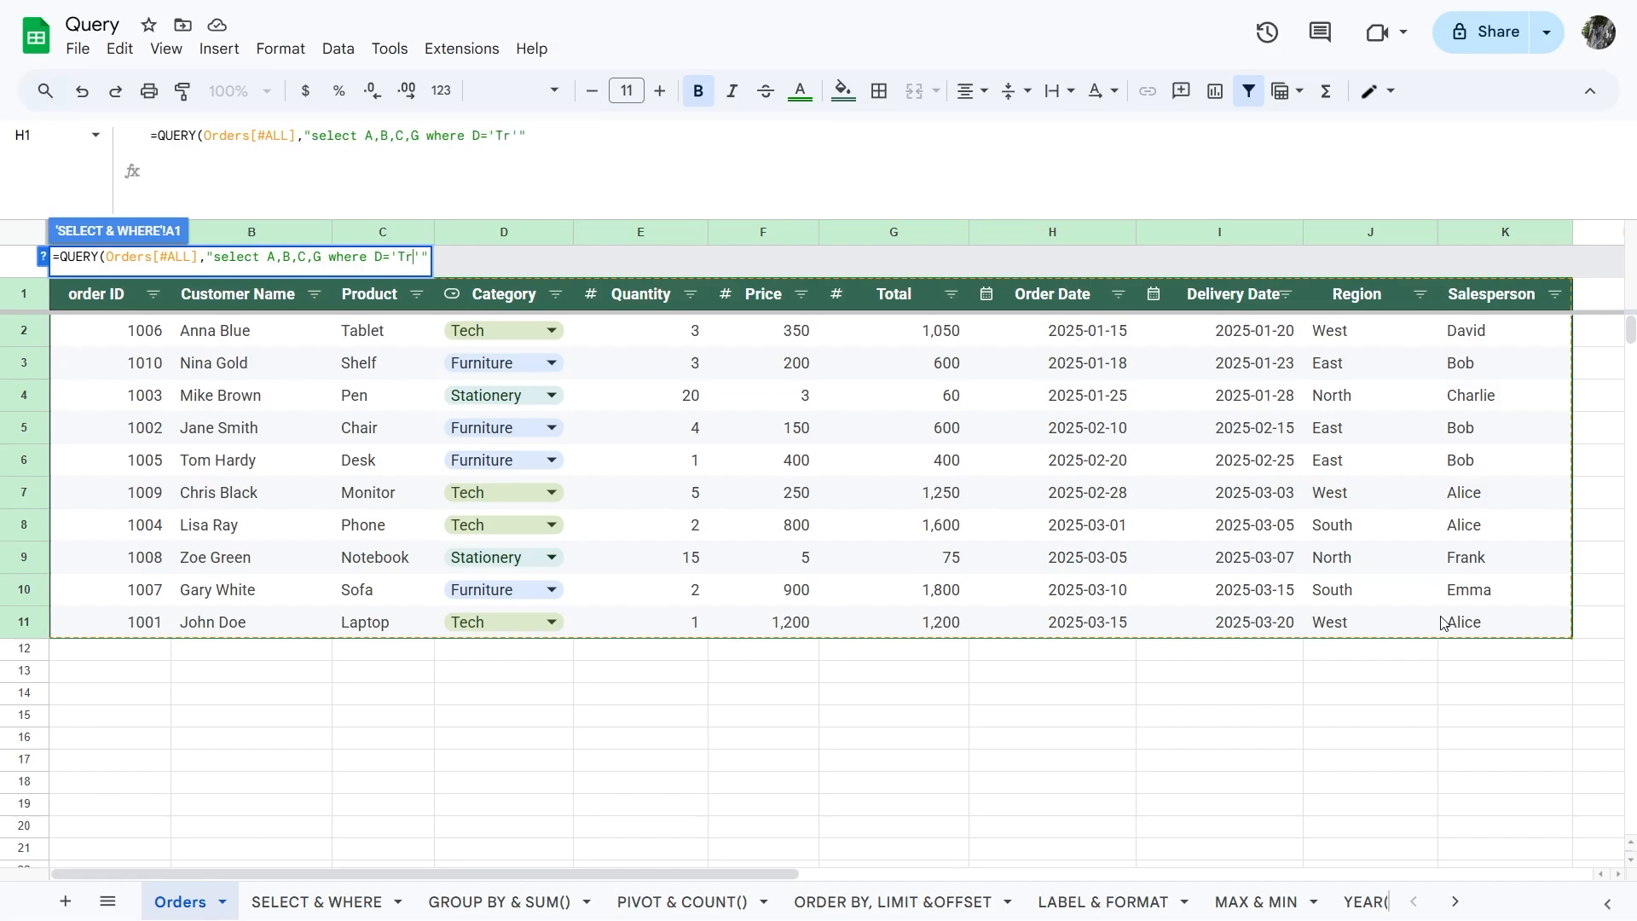
pyautogui.press('BackSpace')
pyautogui.write("ech' and ")
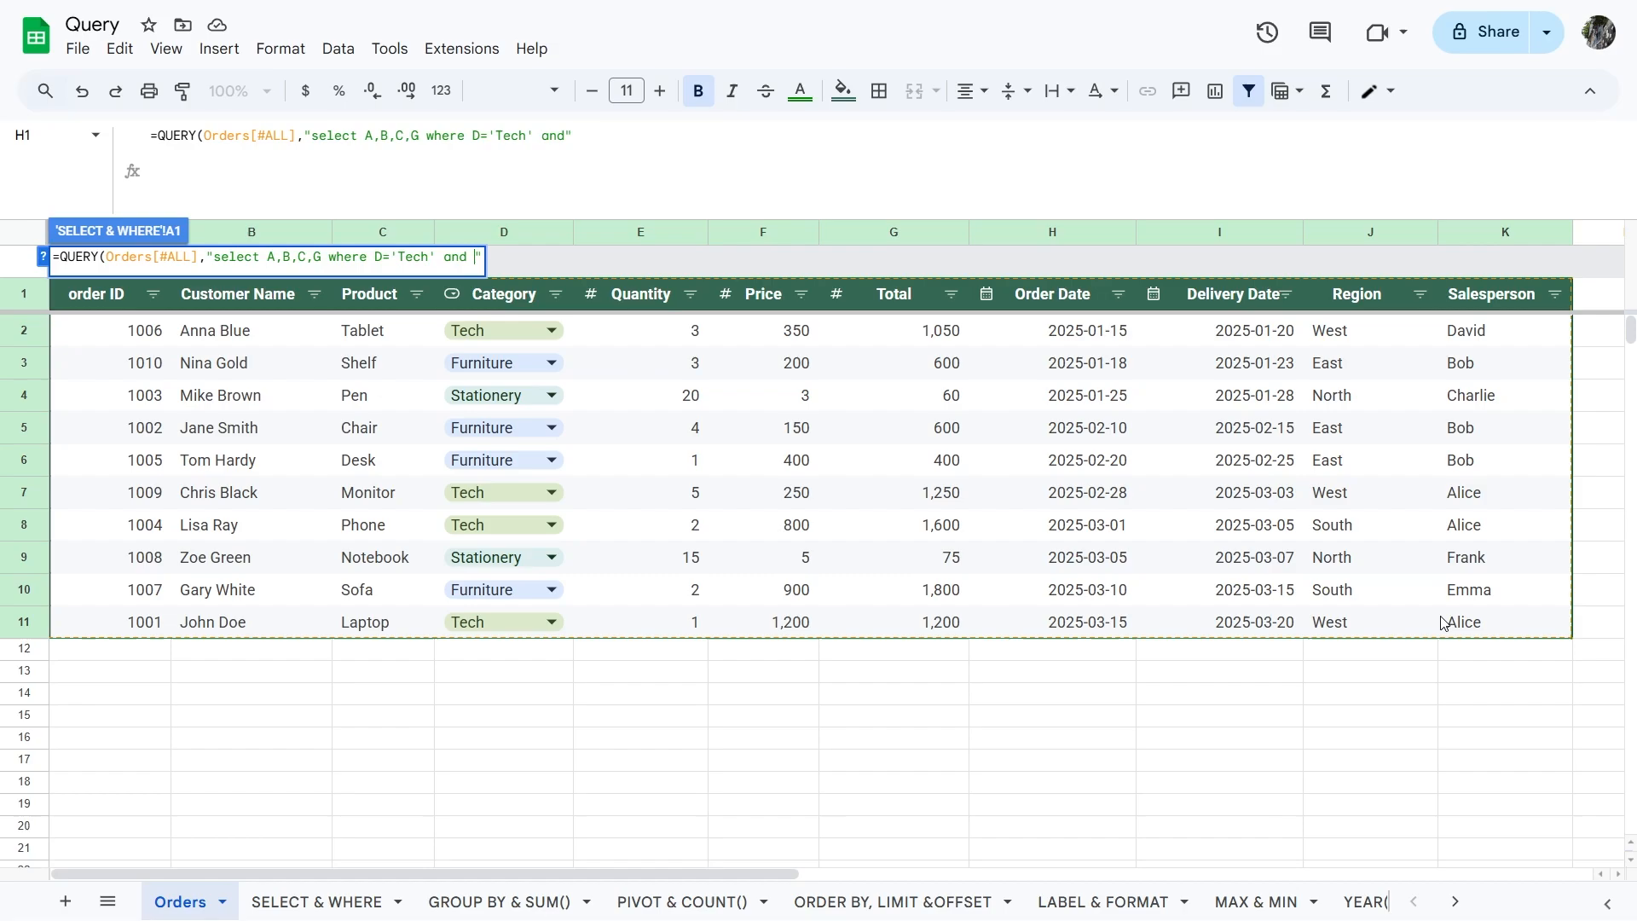
pyautogui.write('H>')
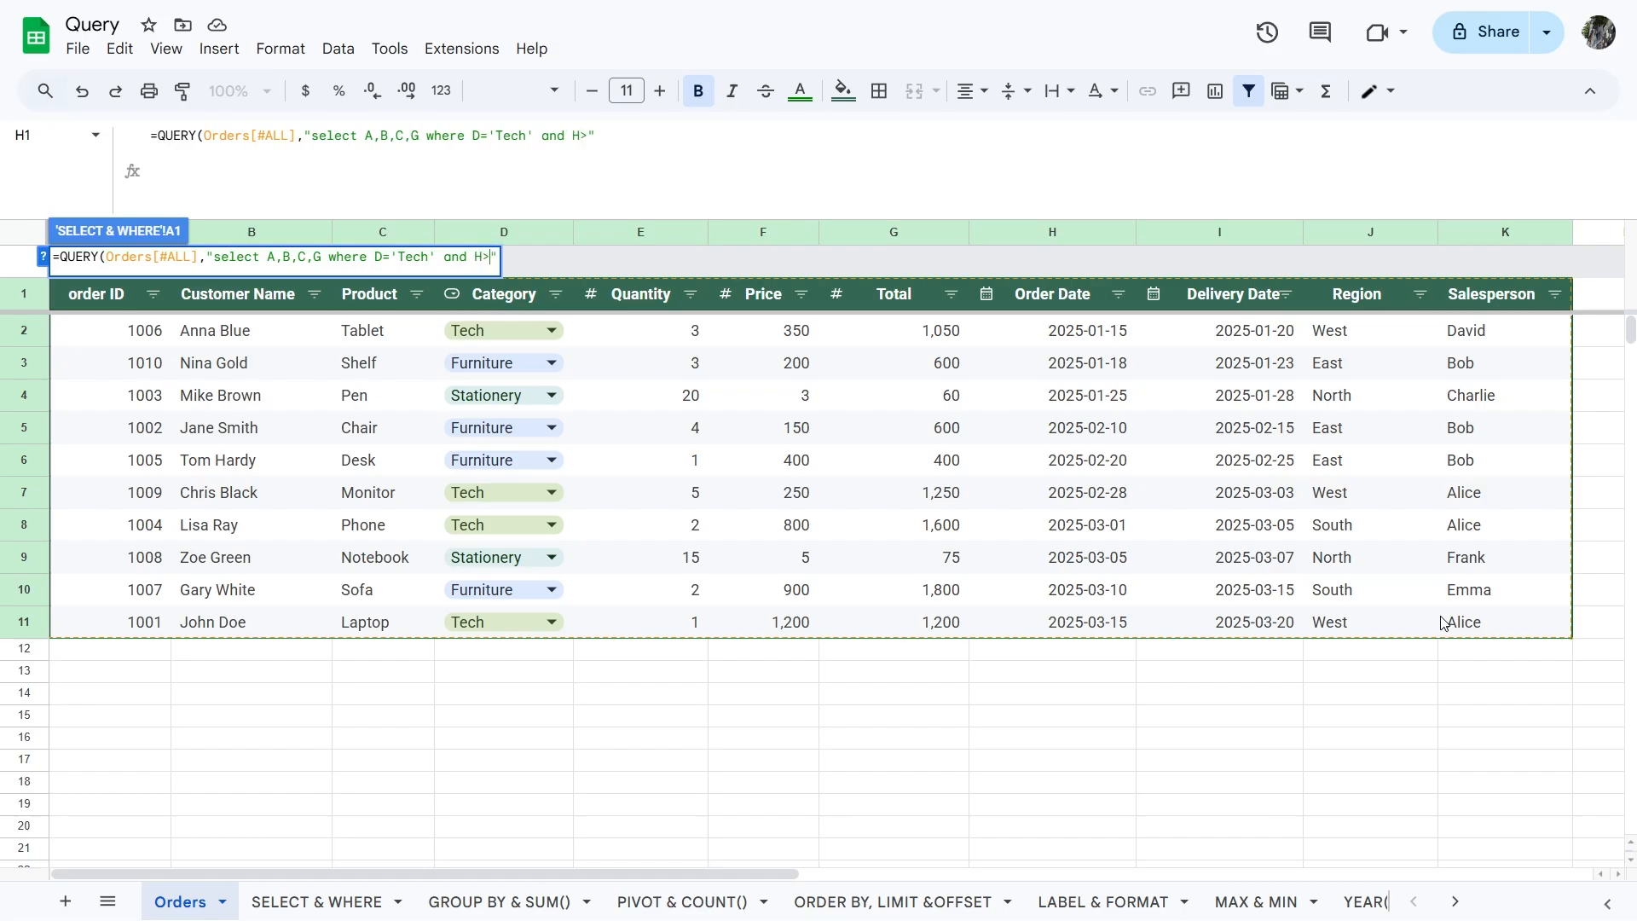
pyautogui.write("date '2025-03-01'")
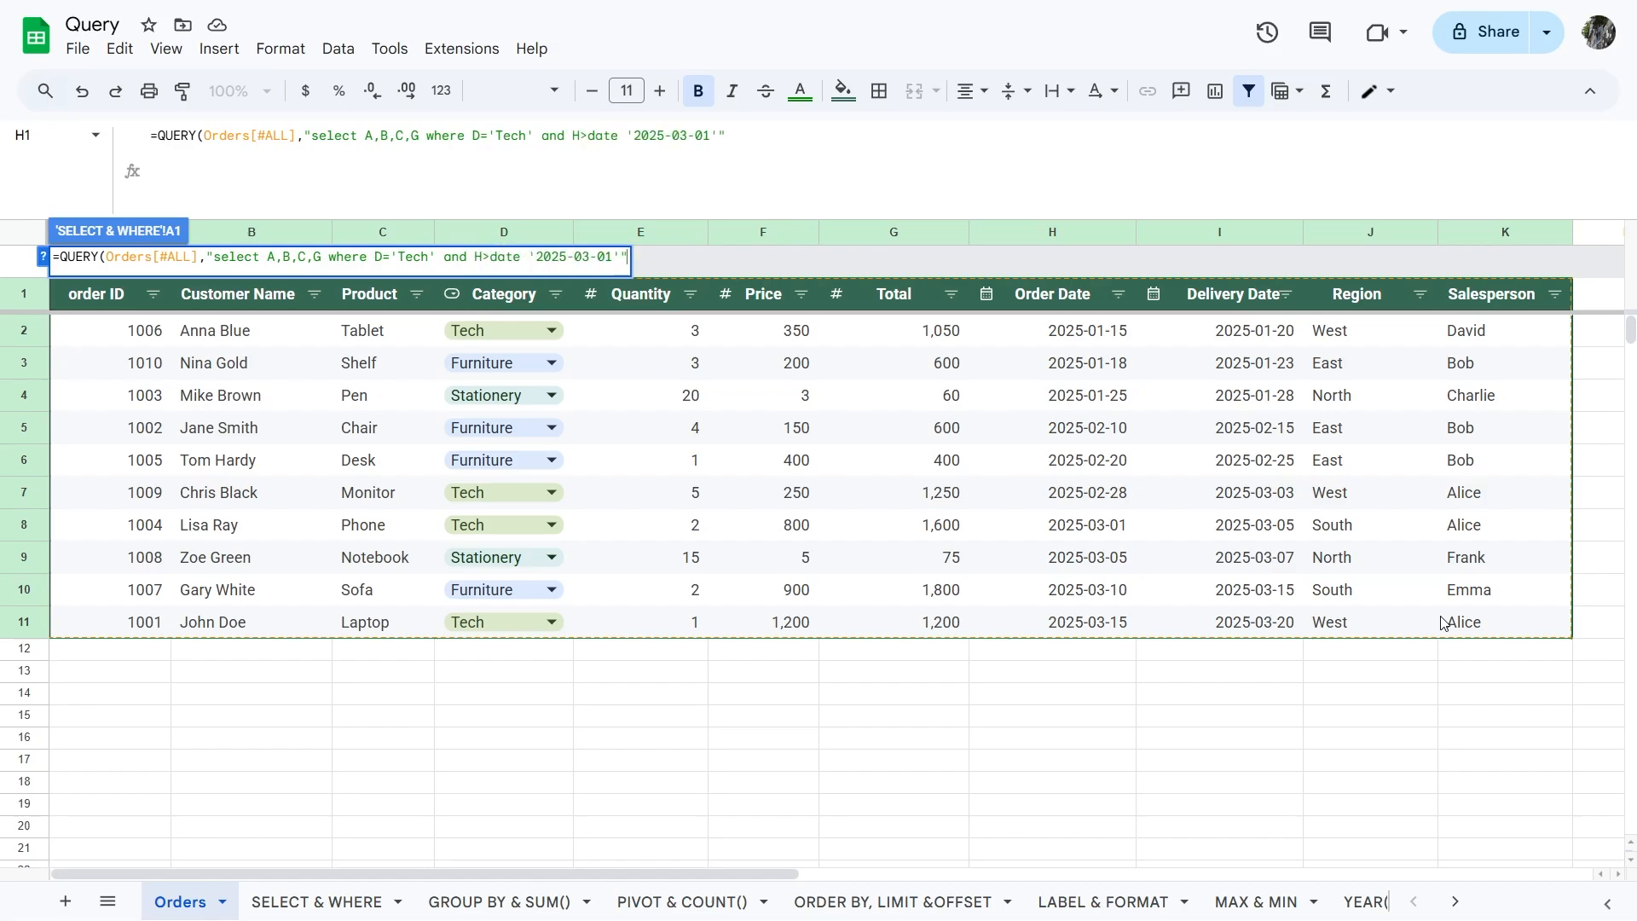
pyautogui.write(')')
pyautogui.press('Return')
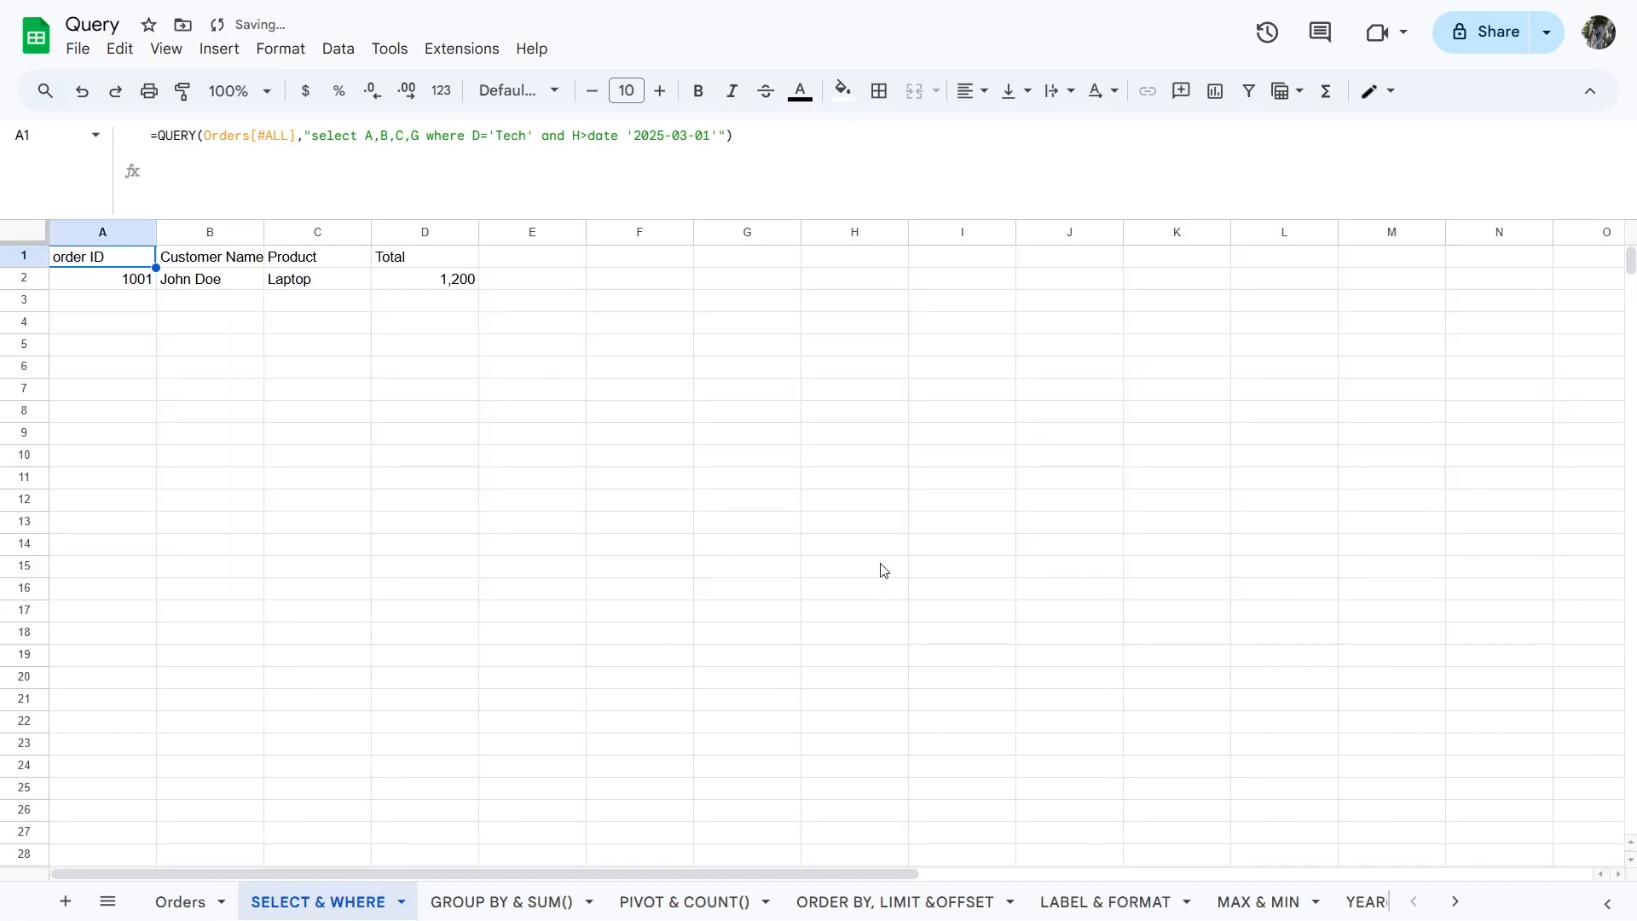
# Step: Filter the Category column of the Orders table to show only Tech
pyautogui.click(181, 901)
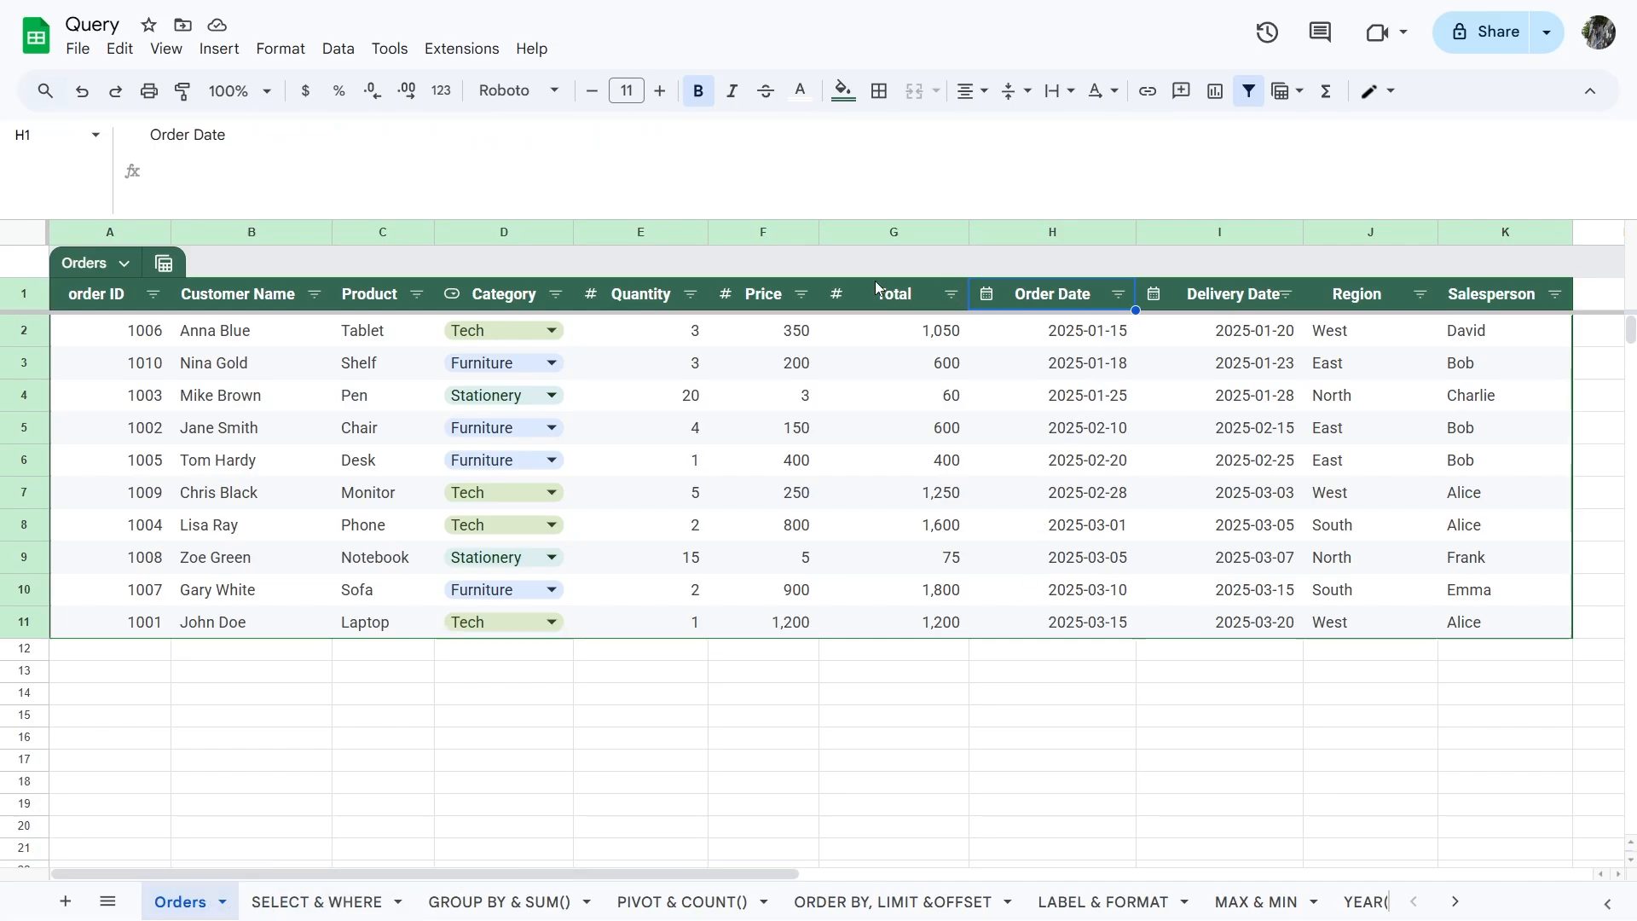
pyautogui.click(555, 293)
pyautogui.click(304, 726)
pyautogui.click(304, 695)
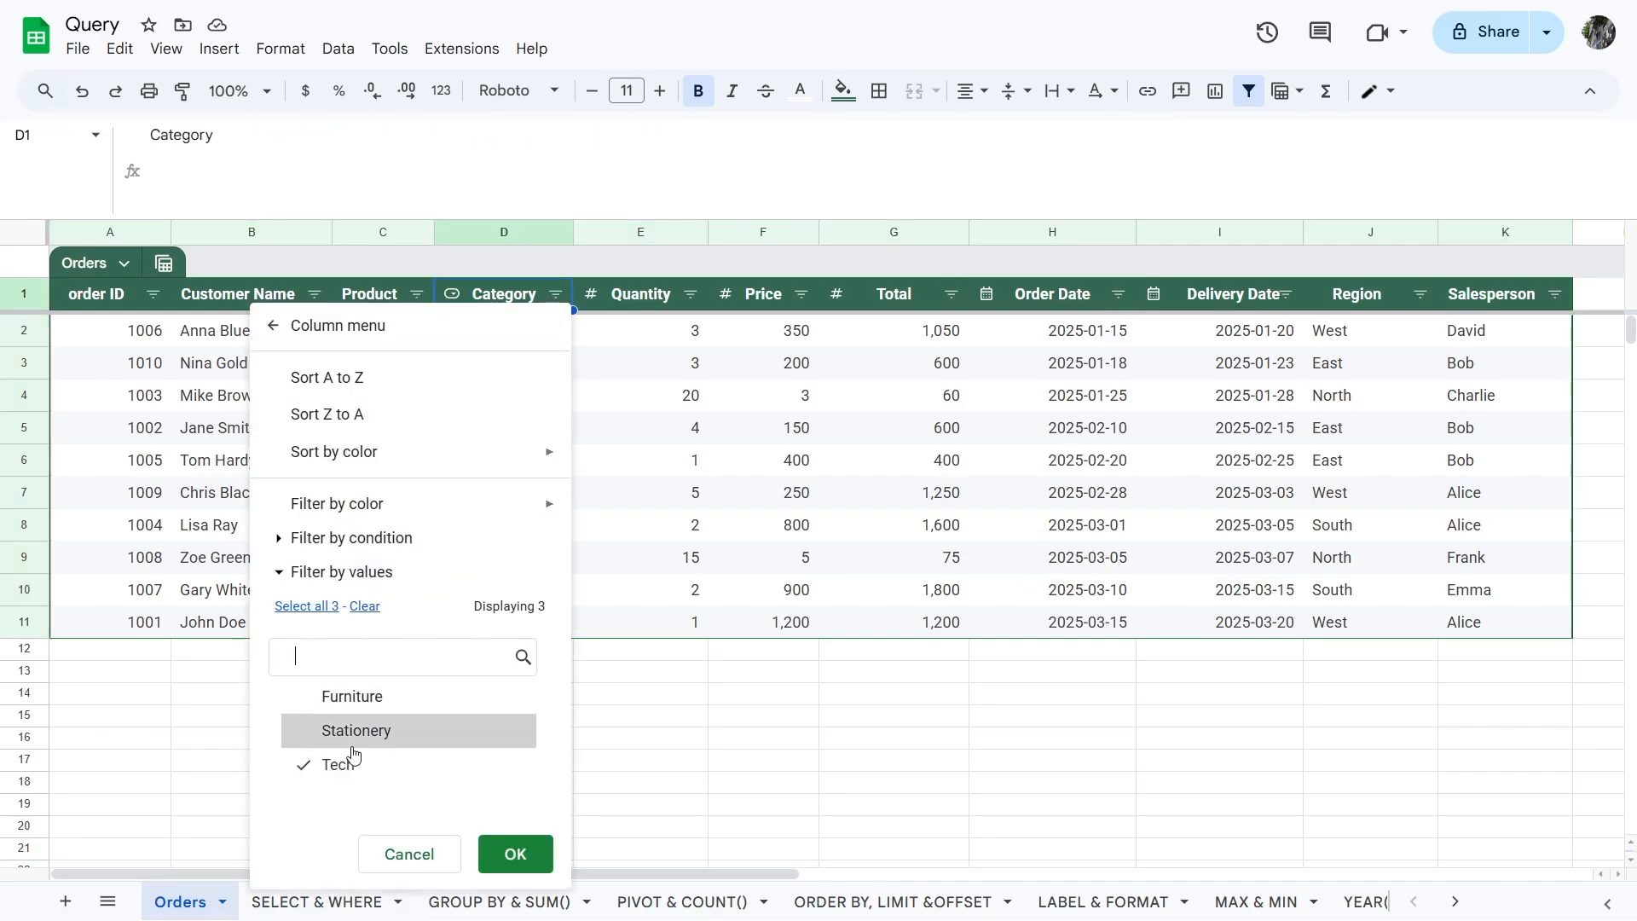
pyautogui.click(515, 853)
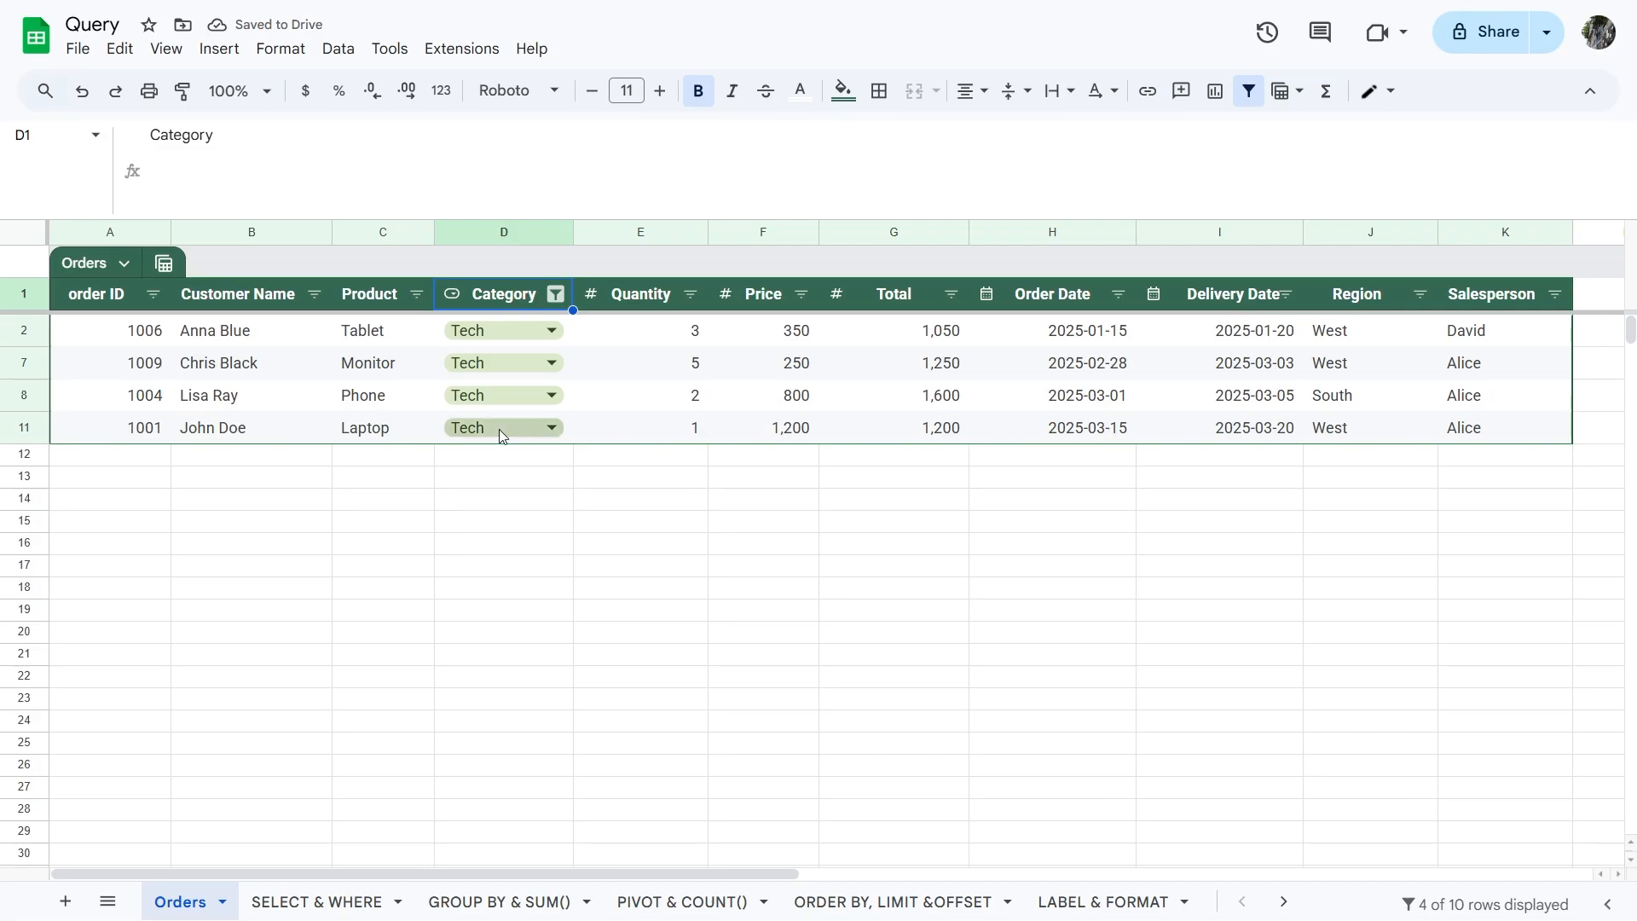
# Step: Include Furniture and Stationery in the Orders table's Category filter again
pyautogui.click(558, 298)
pyautogui.click(341, 731)
pyautogui.click(329, 765)
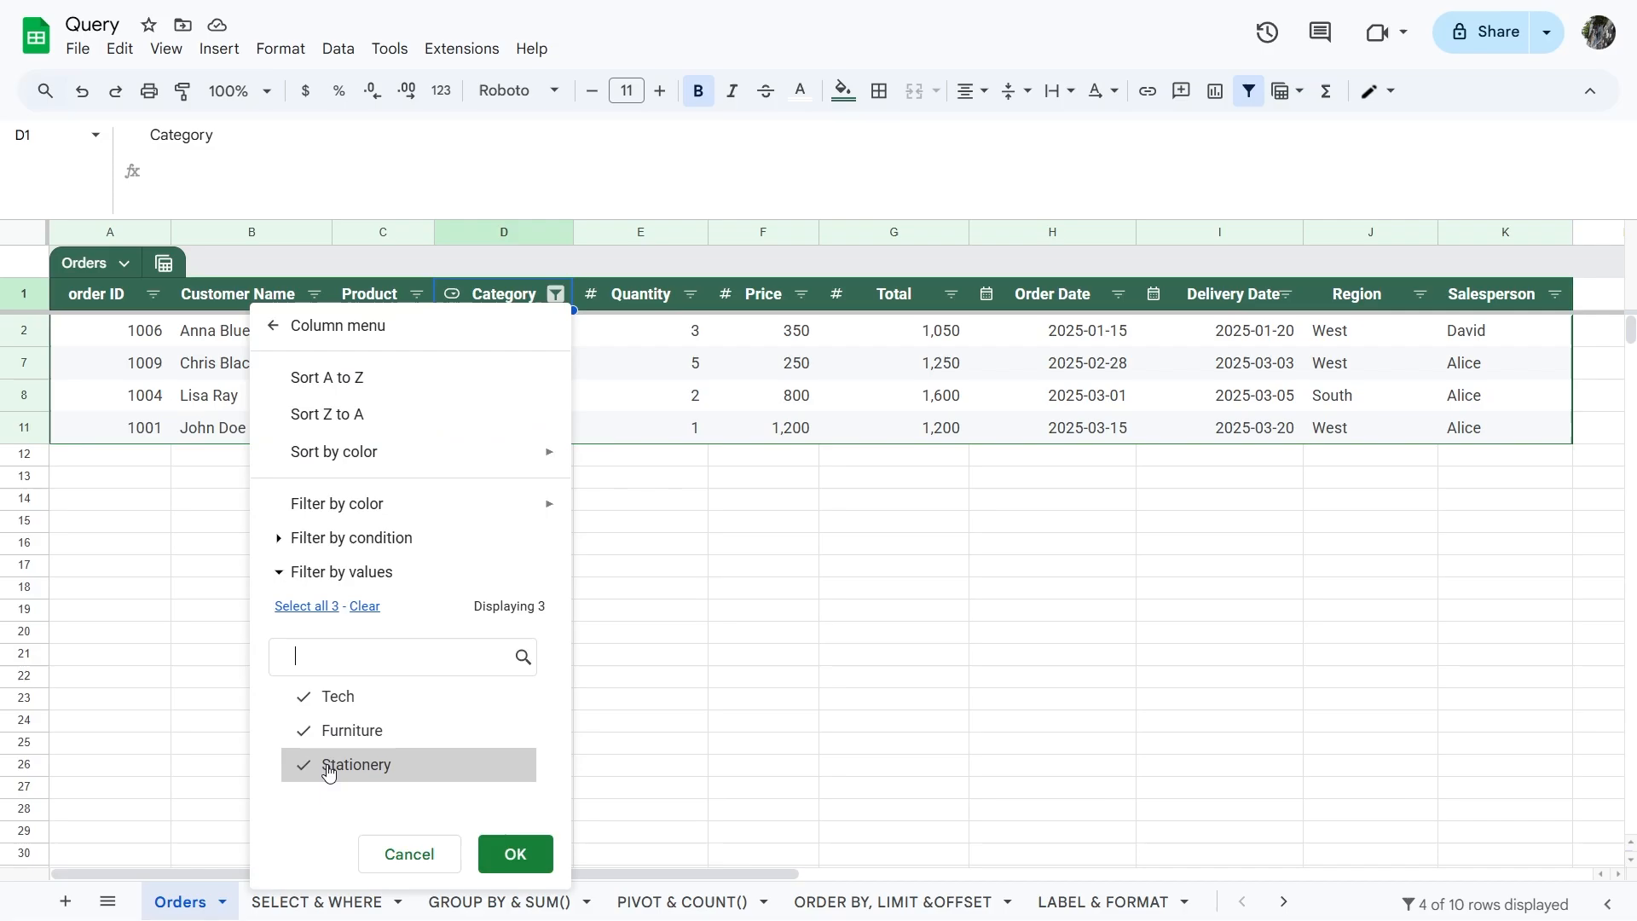
pyautogui.click(497, 864)
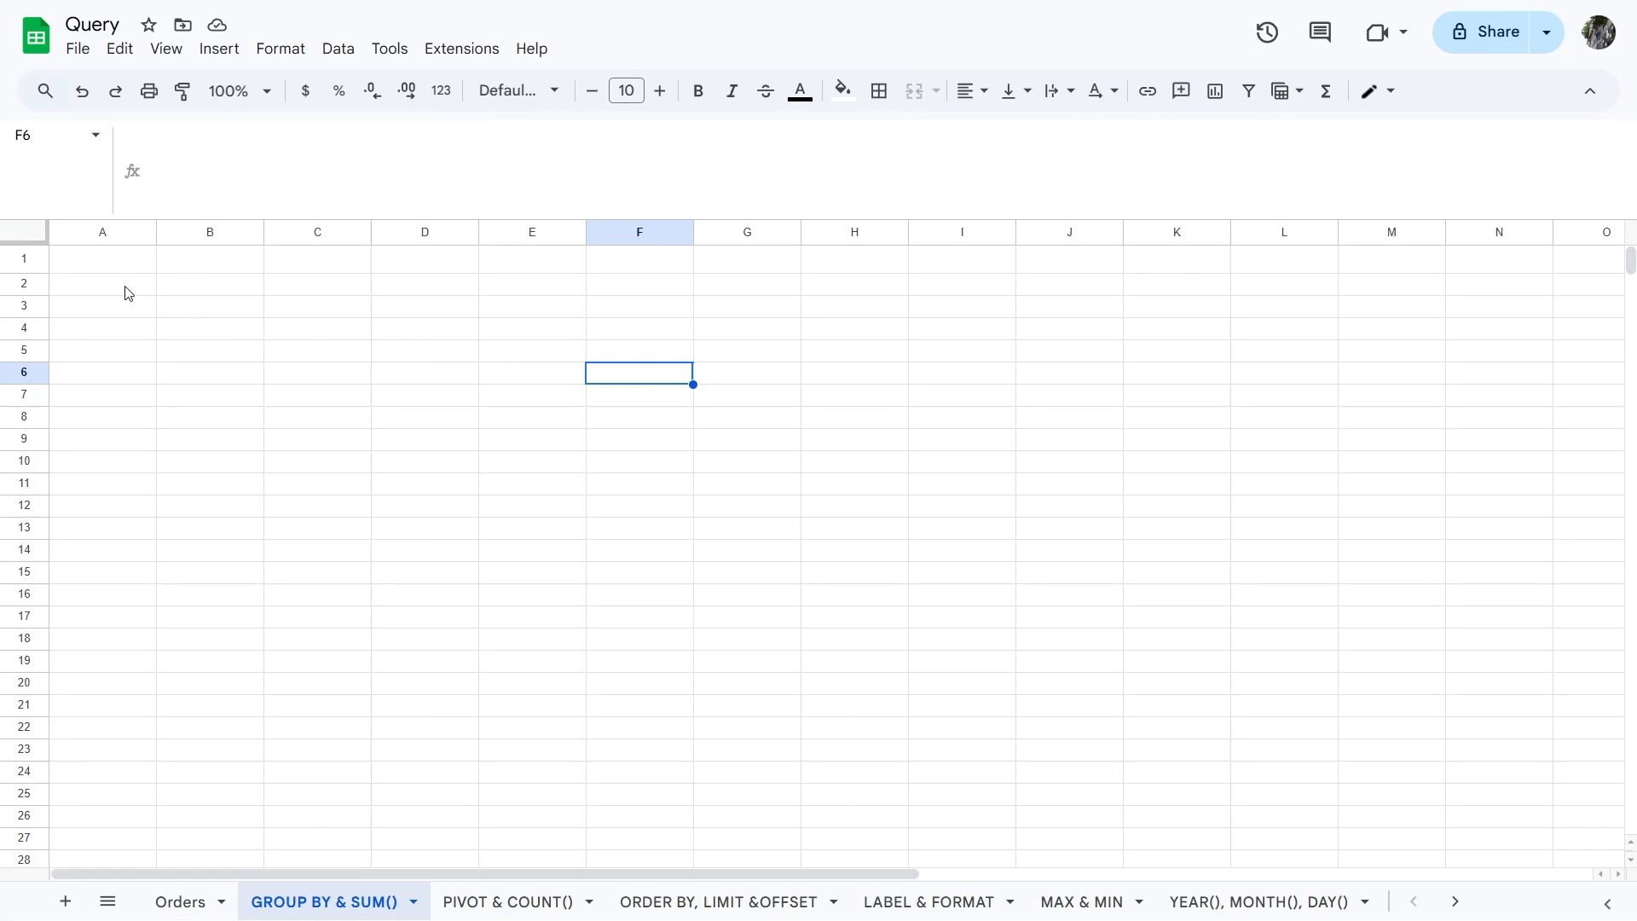
# Step: Start a QUERY formula in cell A1 of the GROUP BY & SUM() sheet with the entire Orders table, including headers, as its data
pyautogui.click(90, 258)
pyautogui.doubleClick(92, 258)
pyautogui.write('=Q')
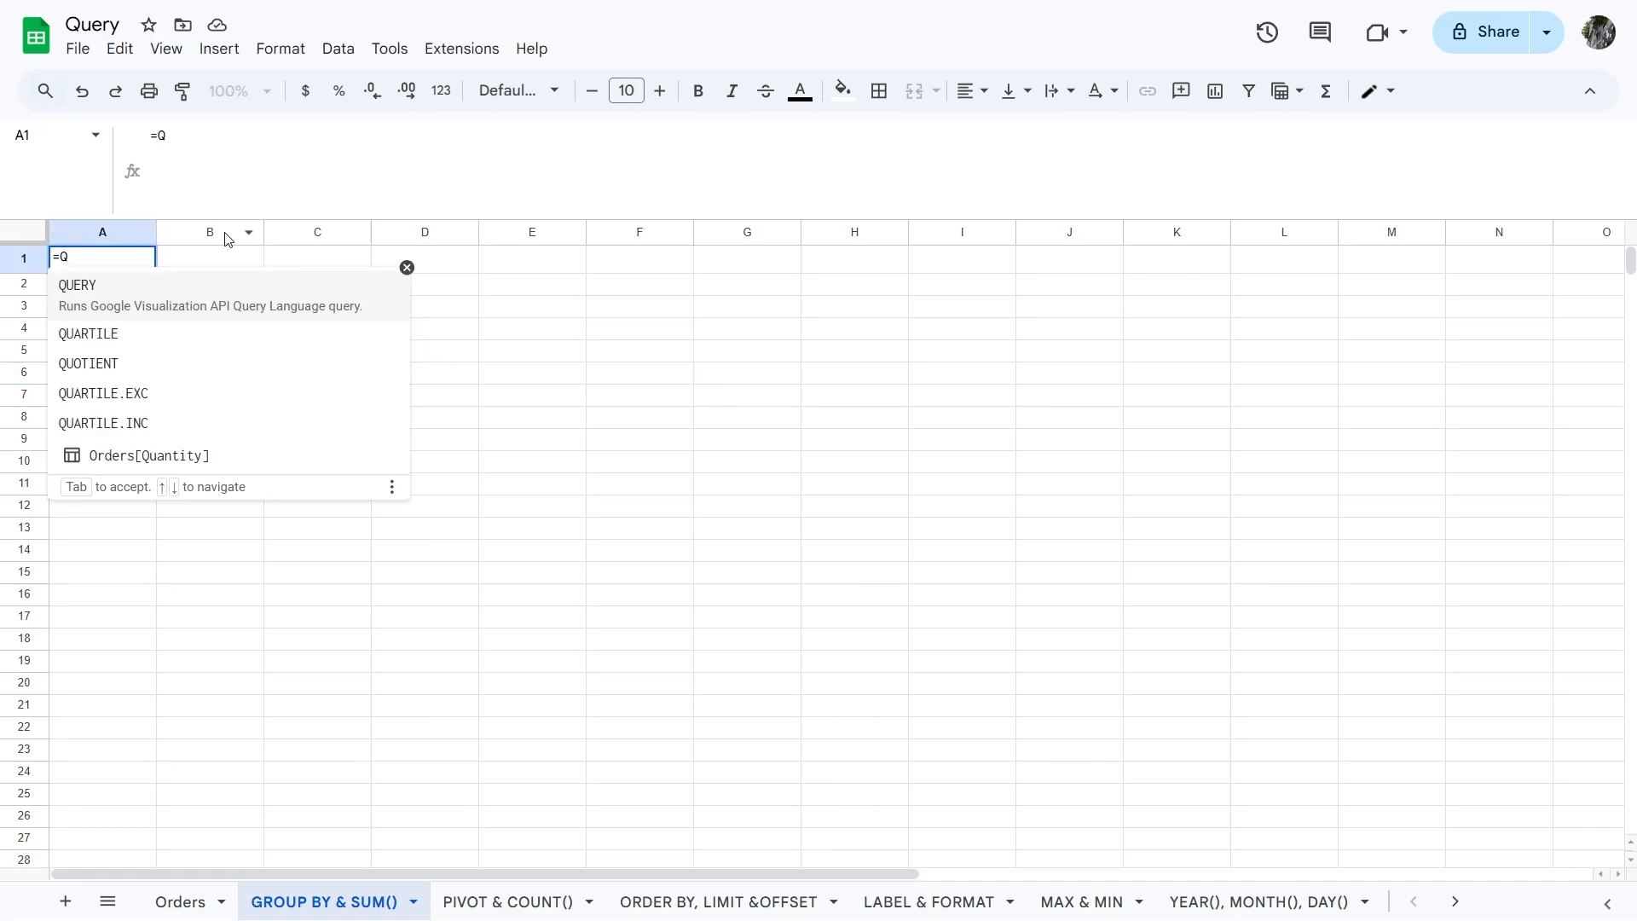
pyautogui.click(140, 289)
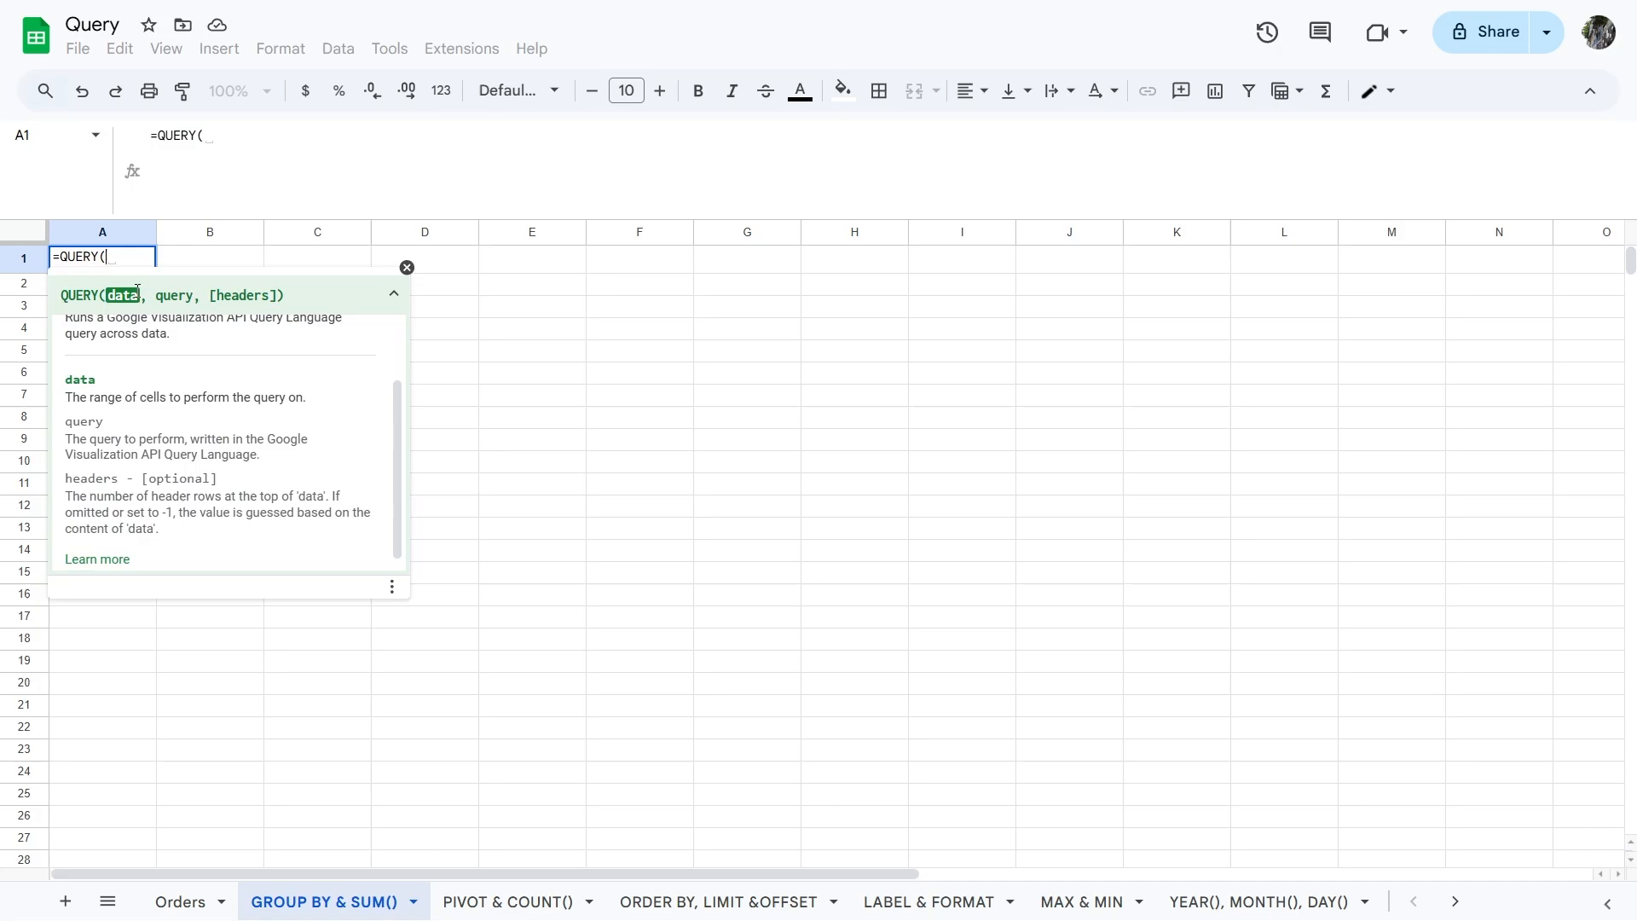
pyautogui.click(183, 903)
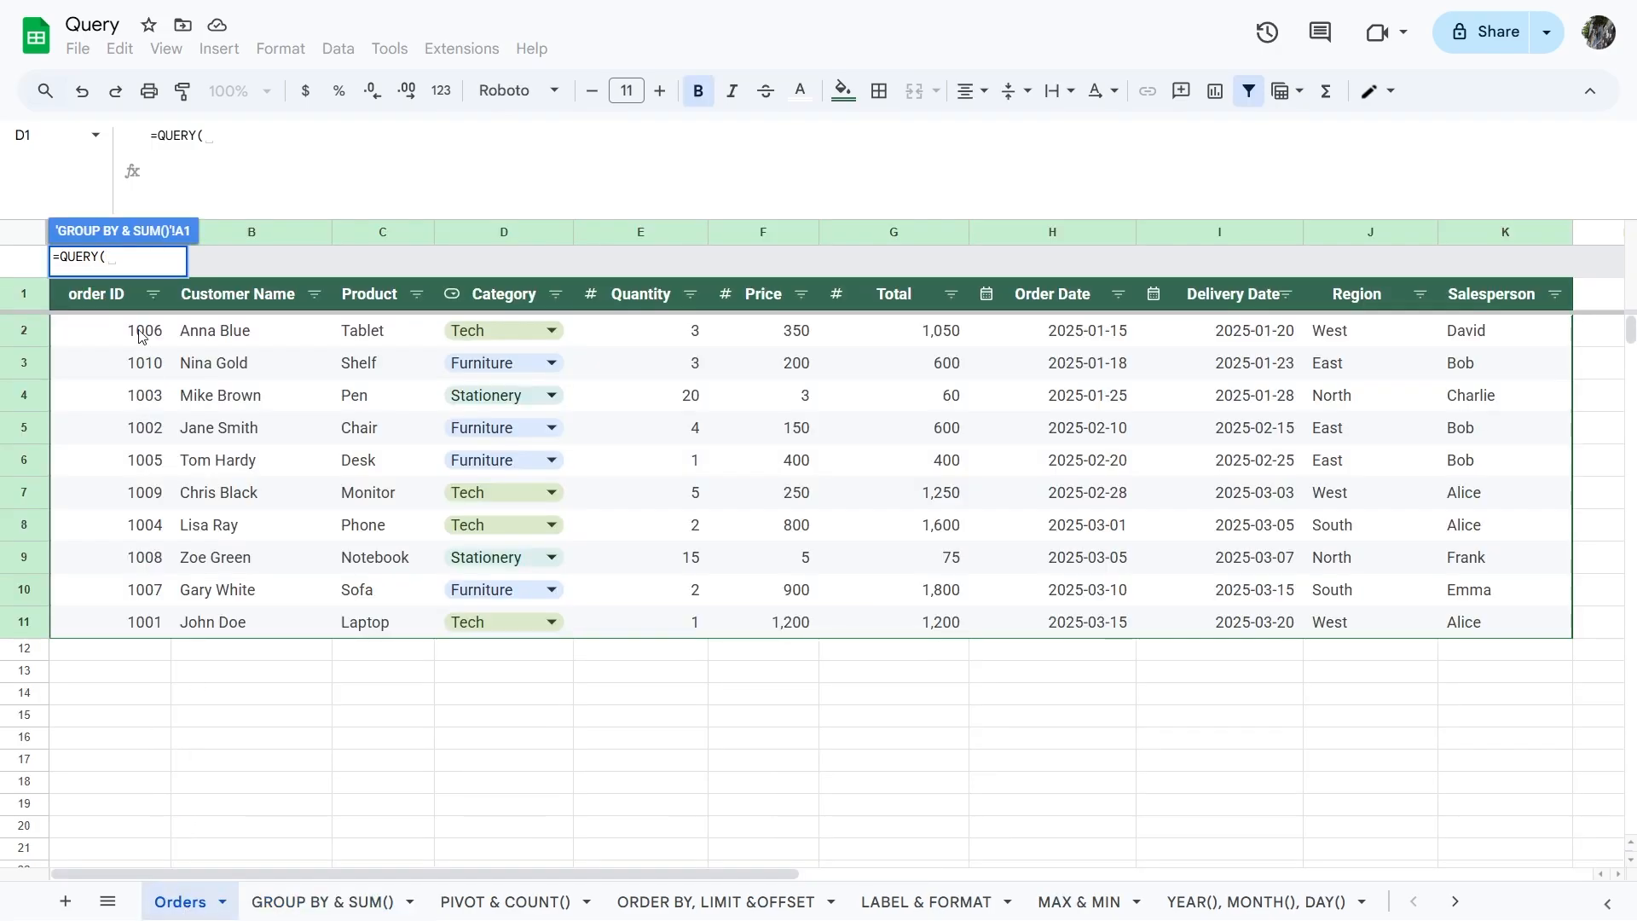
pyautogui.moveTo(85, 298); pyautogui.dragTo(1475, 629)
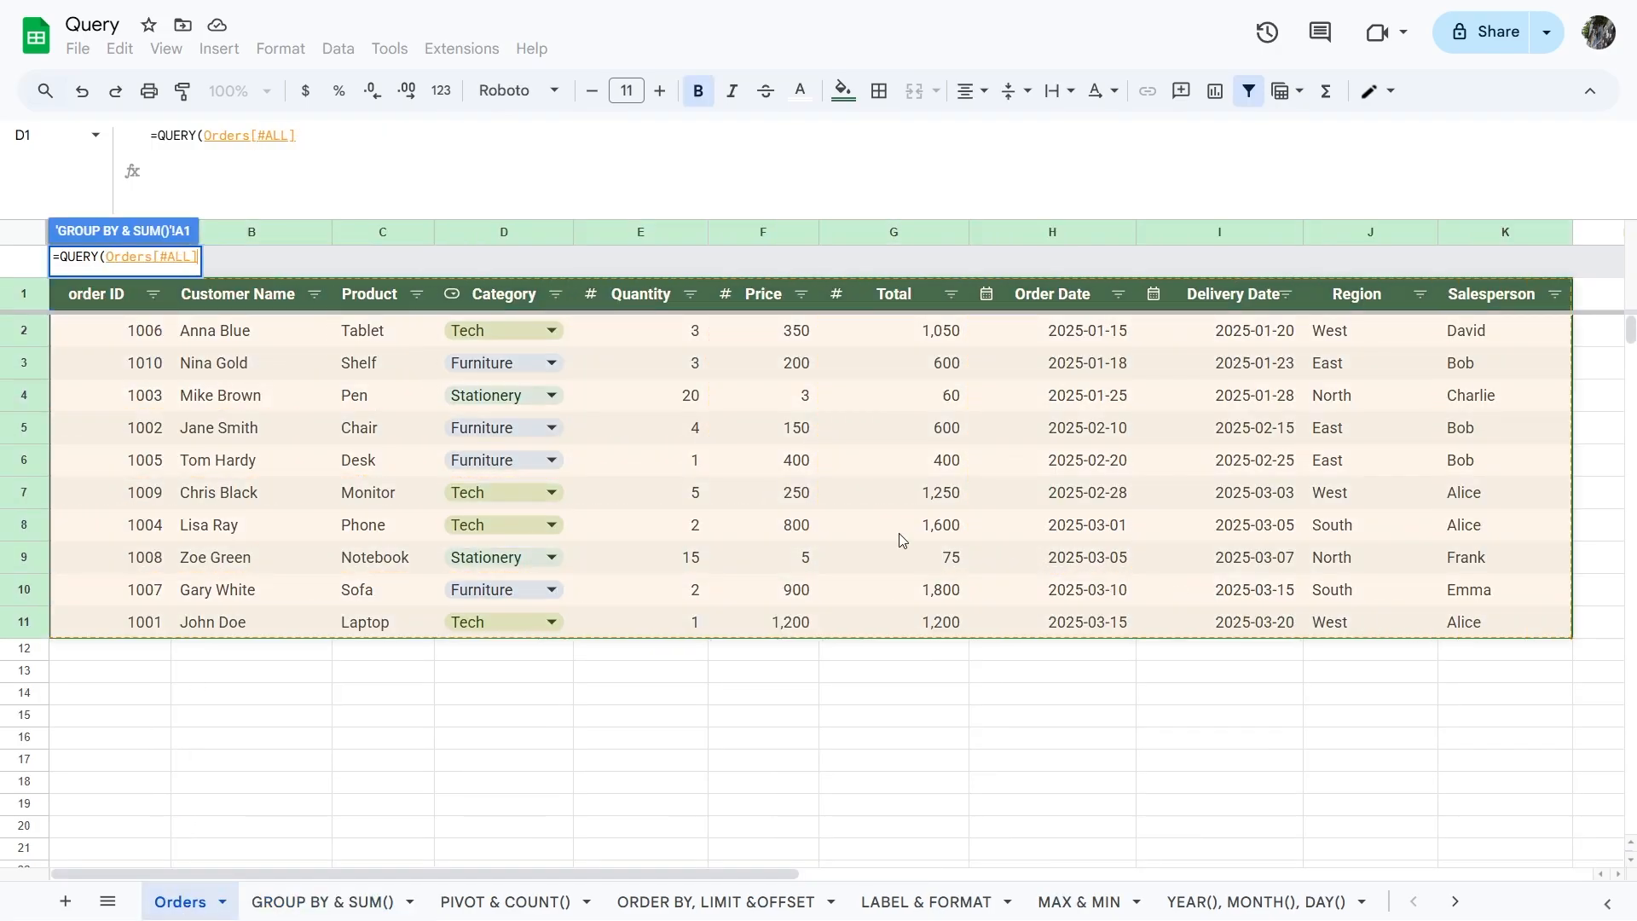
# Step: Enter the query string "select J, SUM(G) group by J" and complete the formula
pyautogui.write(',"')
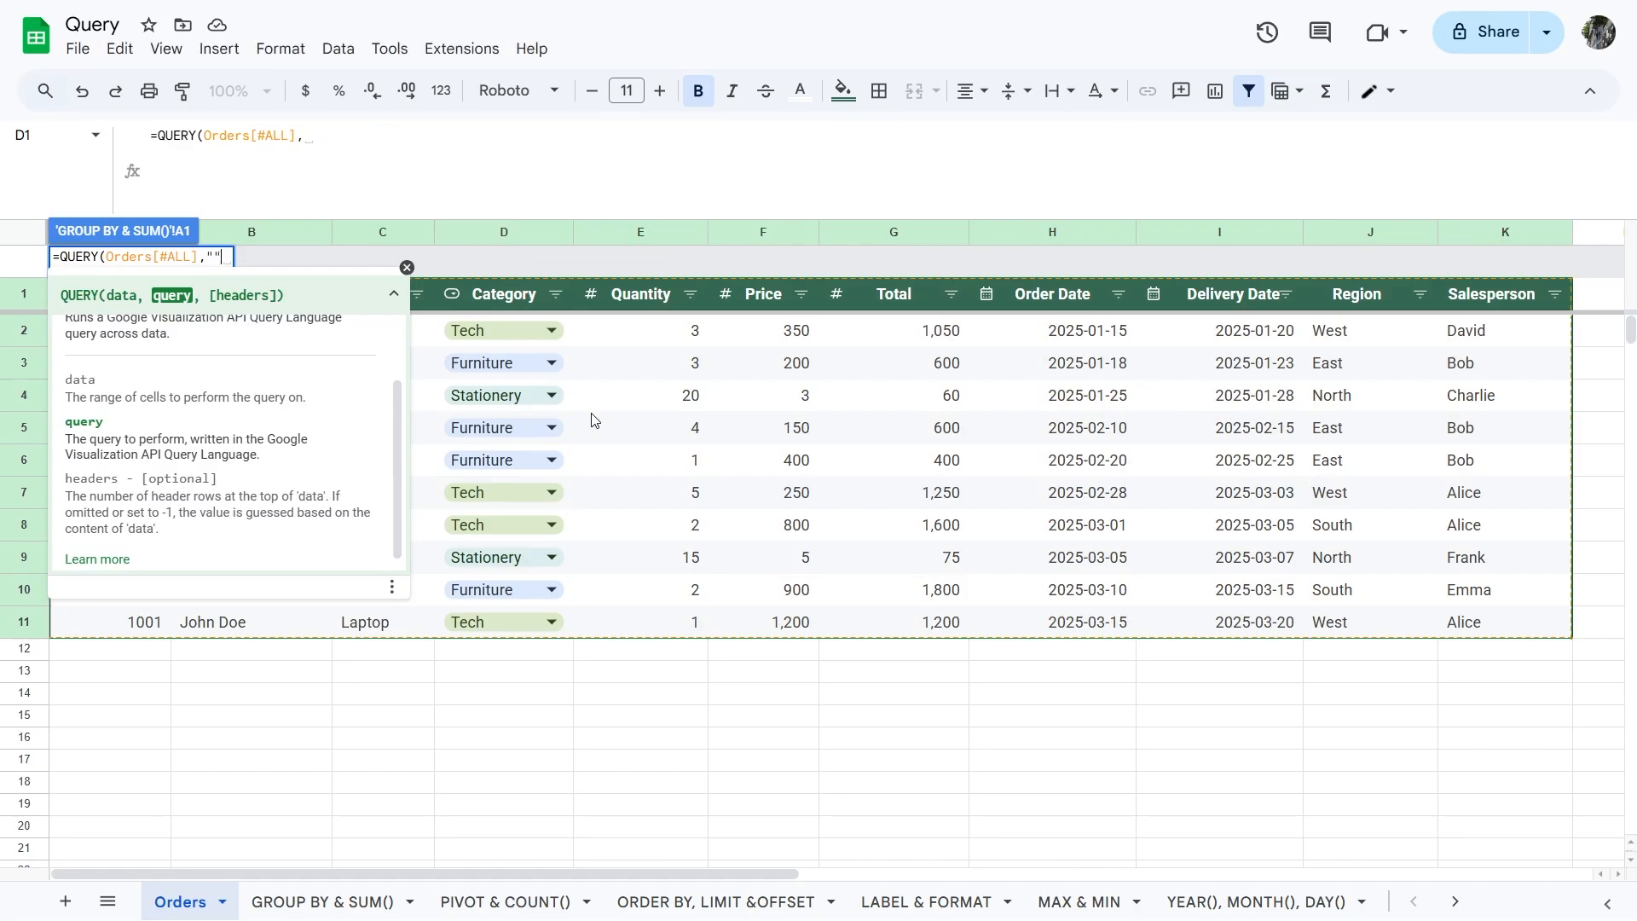
pyautogui.write('select')
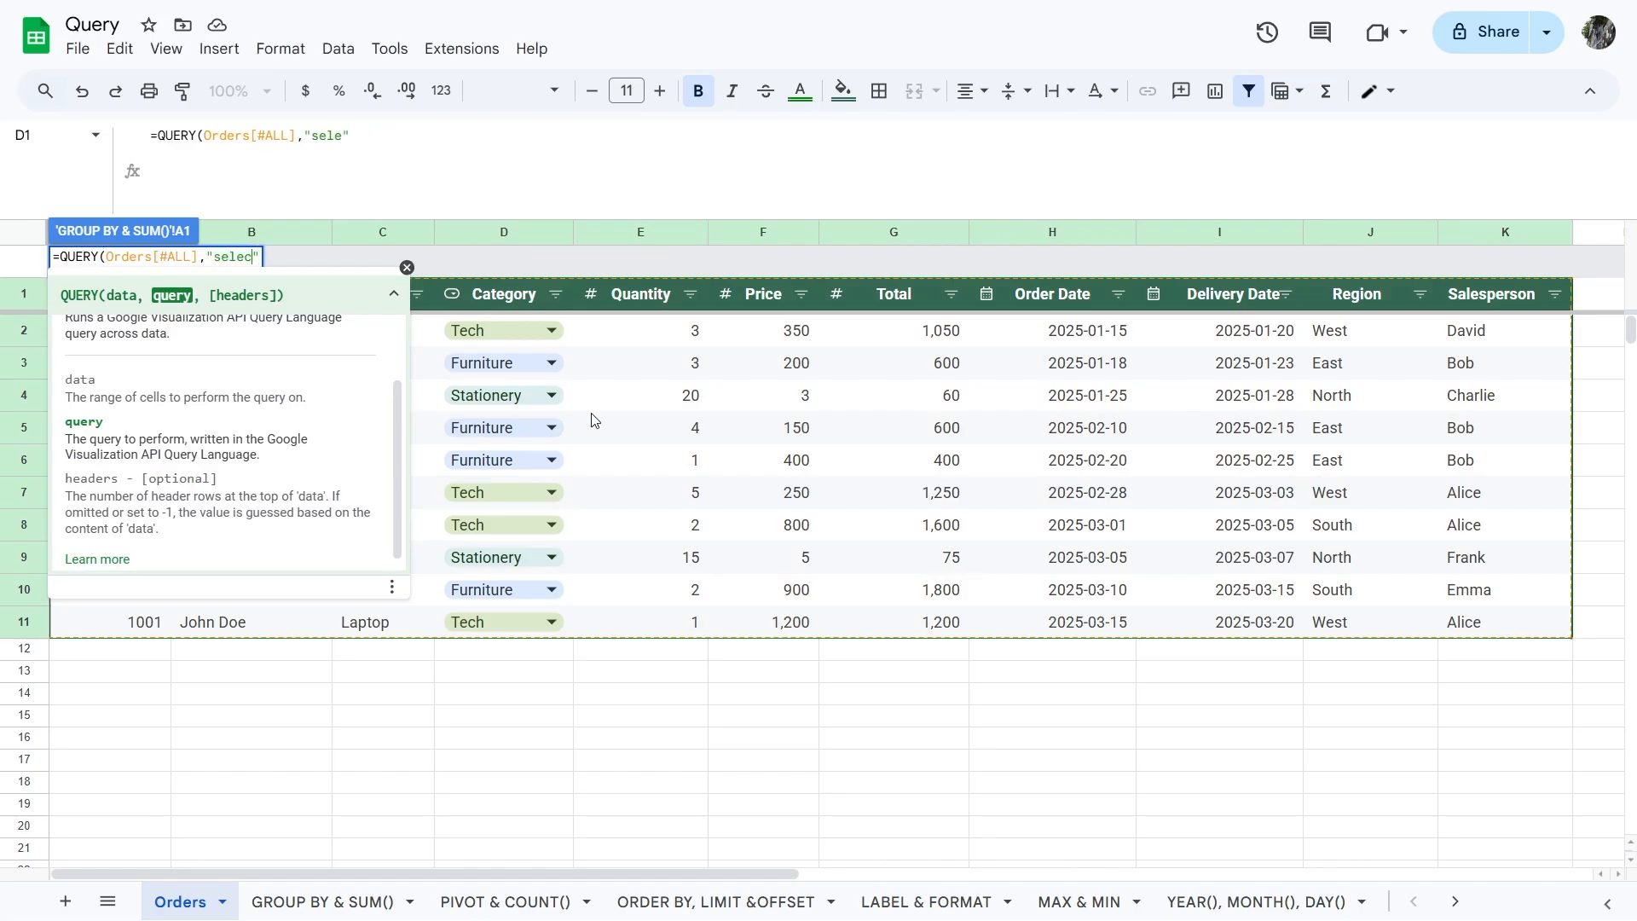
pyautogui.write(' J, SUM(')
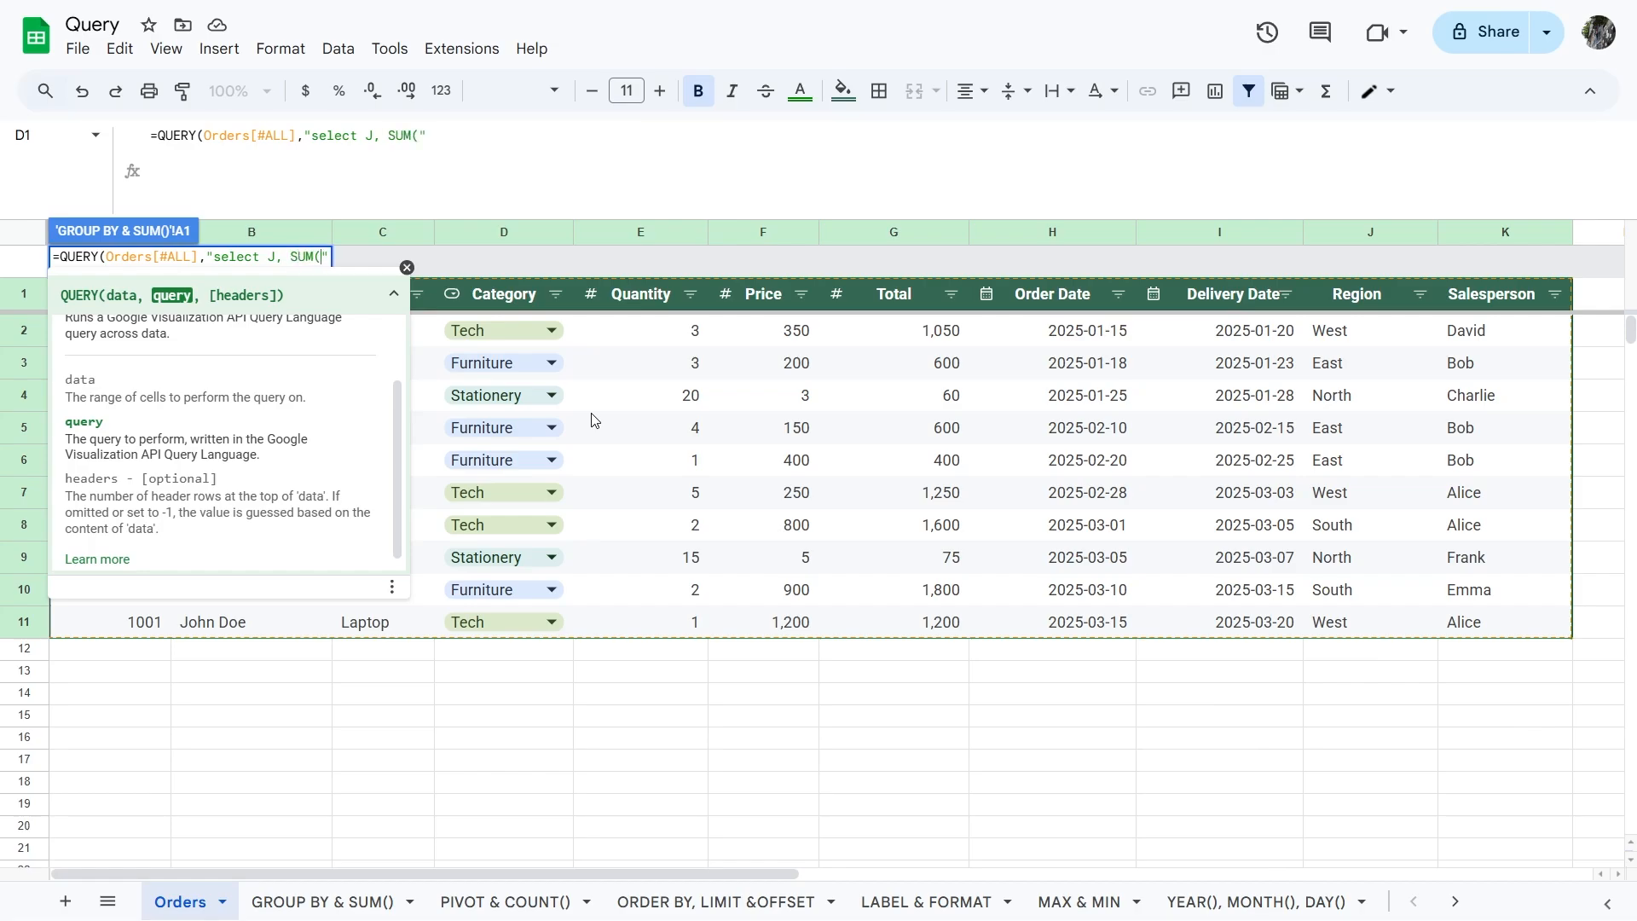
pyautogui.write('G) grou')
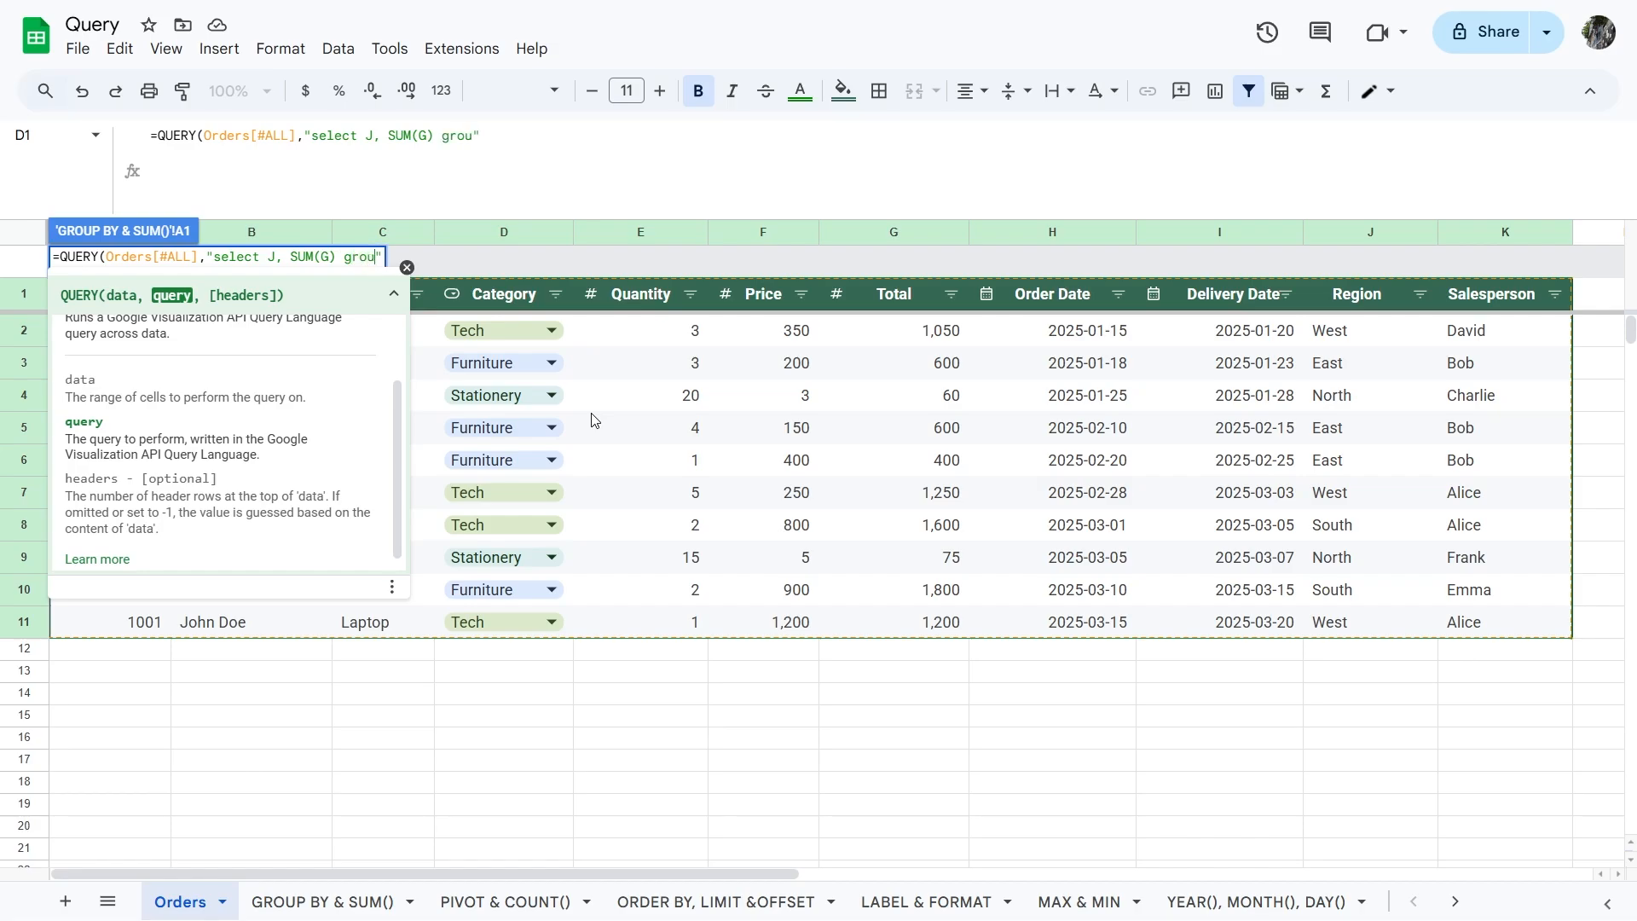
pyautogui.write('p by J"')
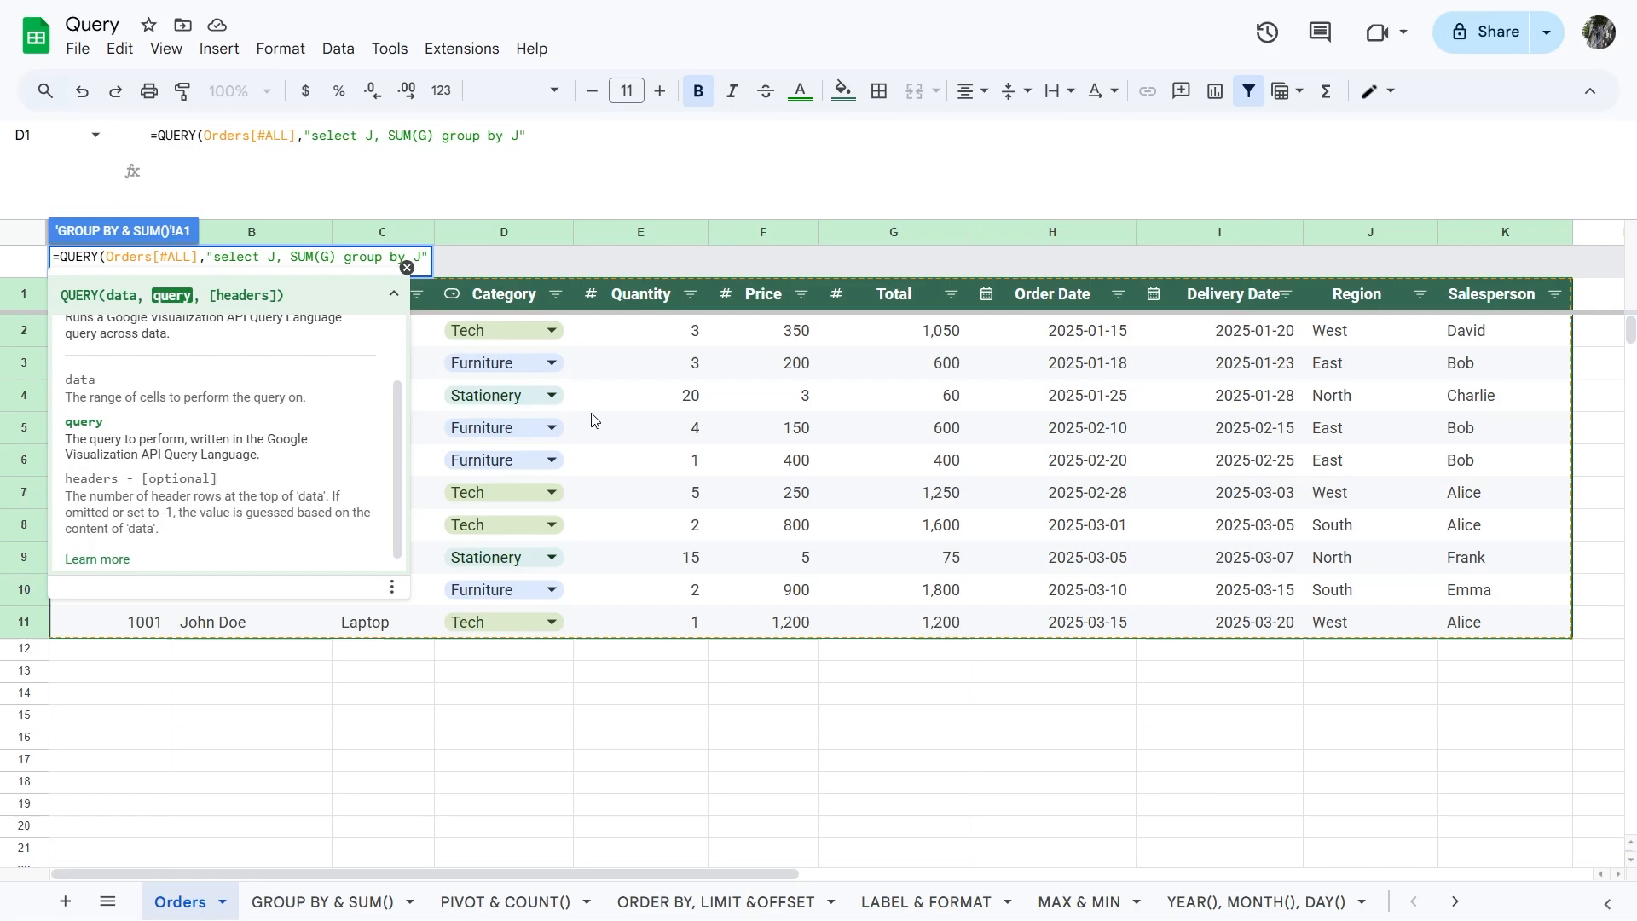
pyautogui.write(')')
pyautogui.press('Return')
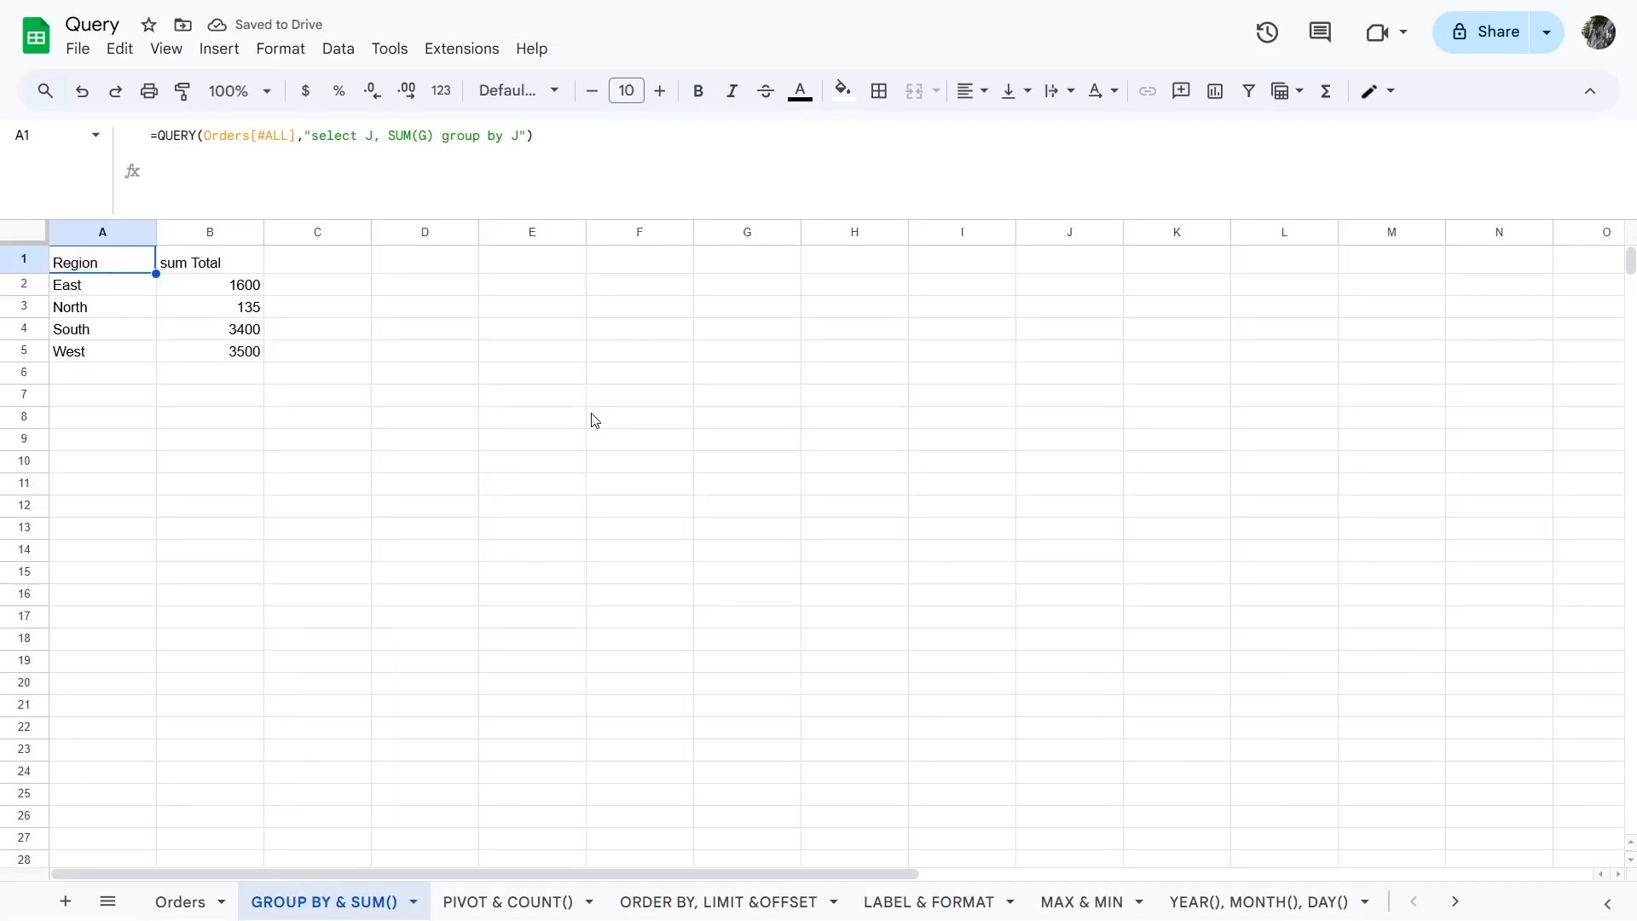
# Step: Start a QUERY formula in cell A1 of the PIVOT & COUNT() sheet with the entire Orders table, including headers, as its data
pyautogui.hotkey('ctrl', 'shift', 'pagedown')
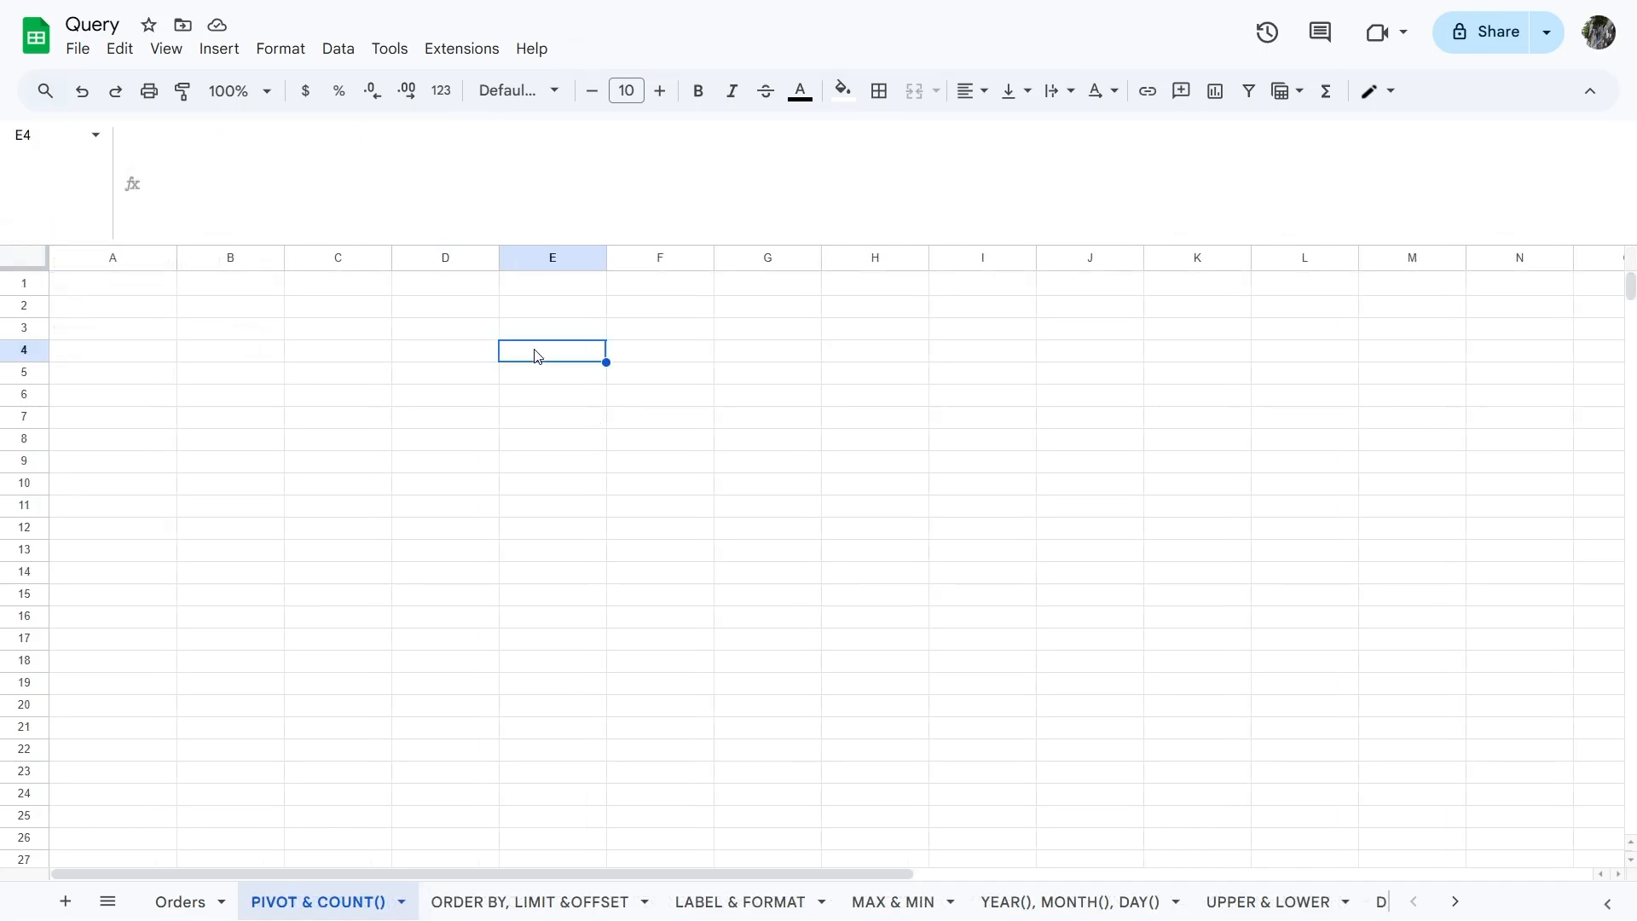
pyautogui.click(129, 284)
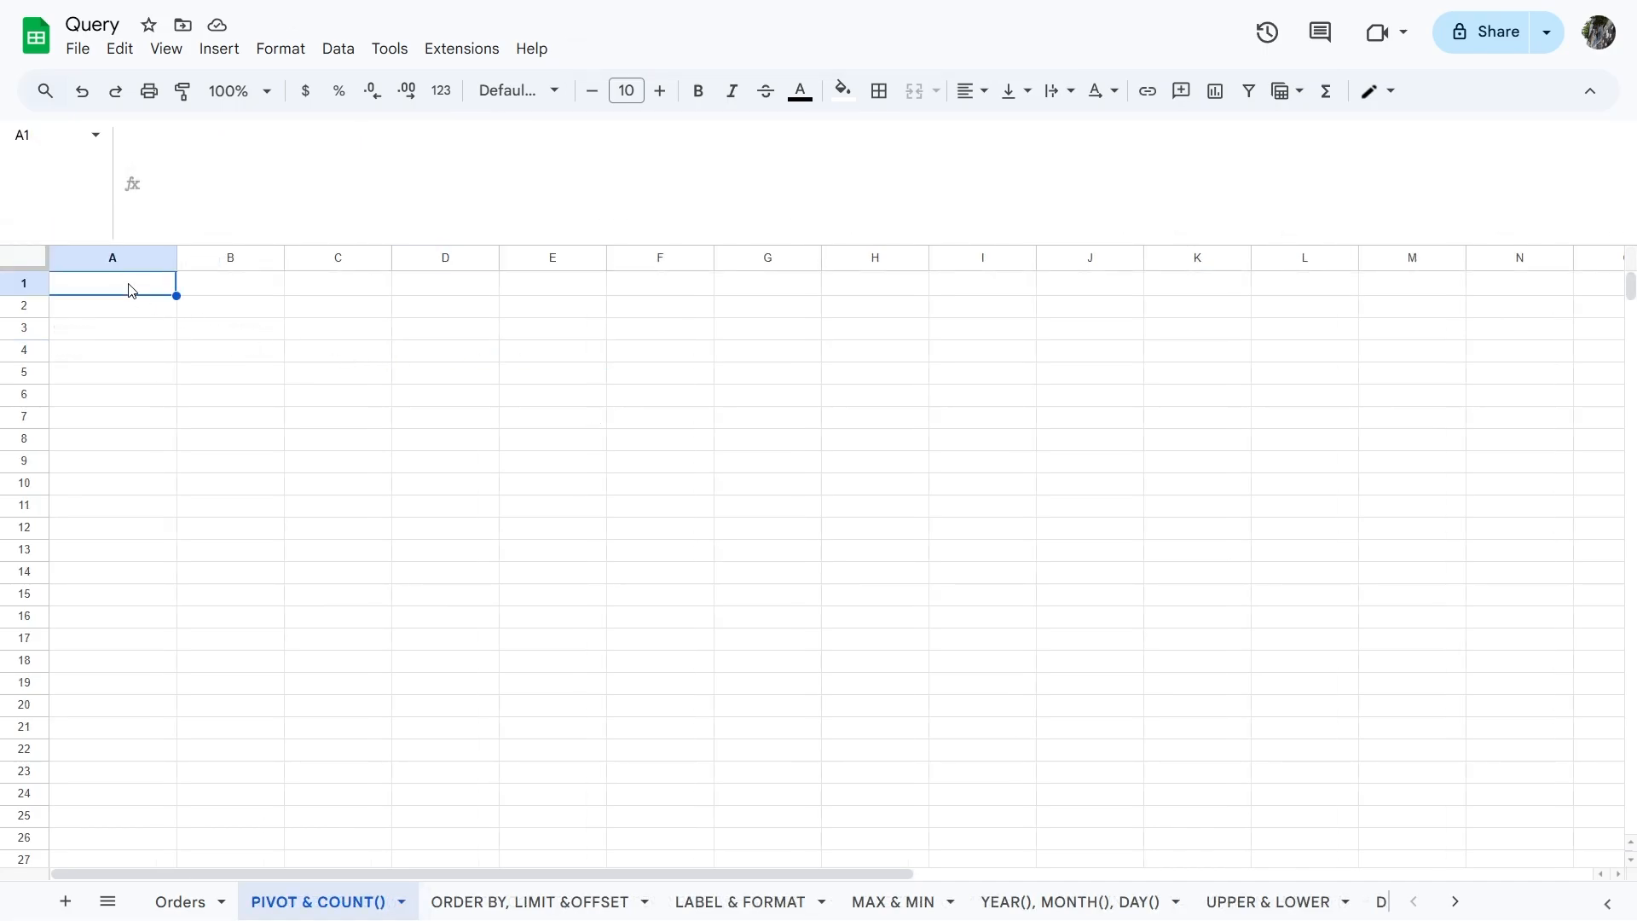
pyautogui.write('=q')
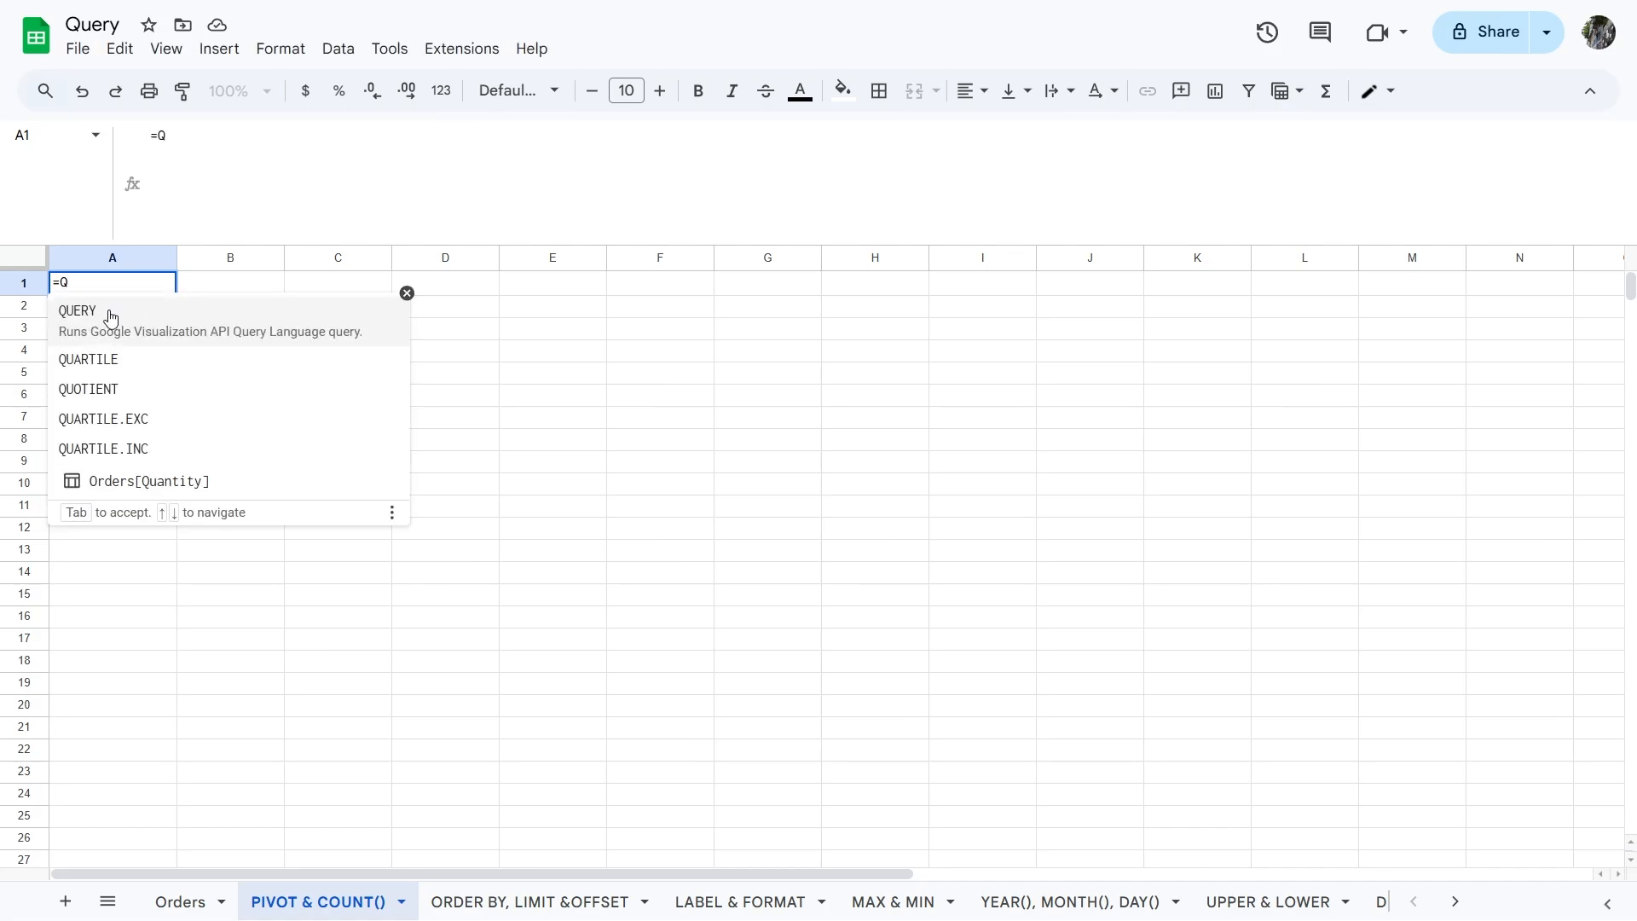
pyautogui.click(110, 315)
pyautogui.click(194, 904)
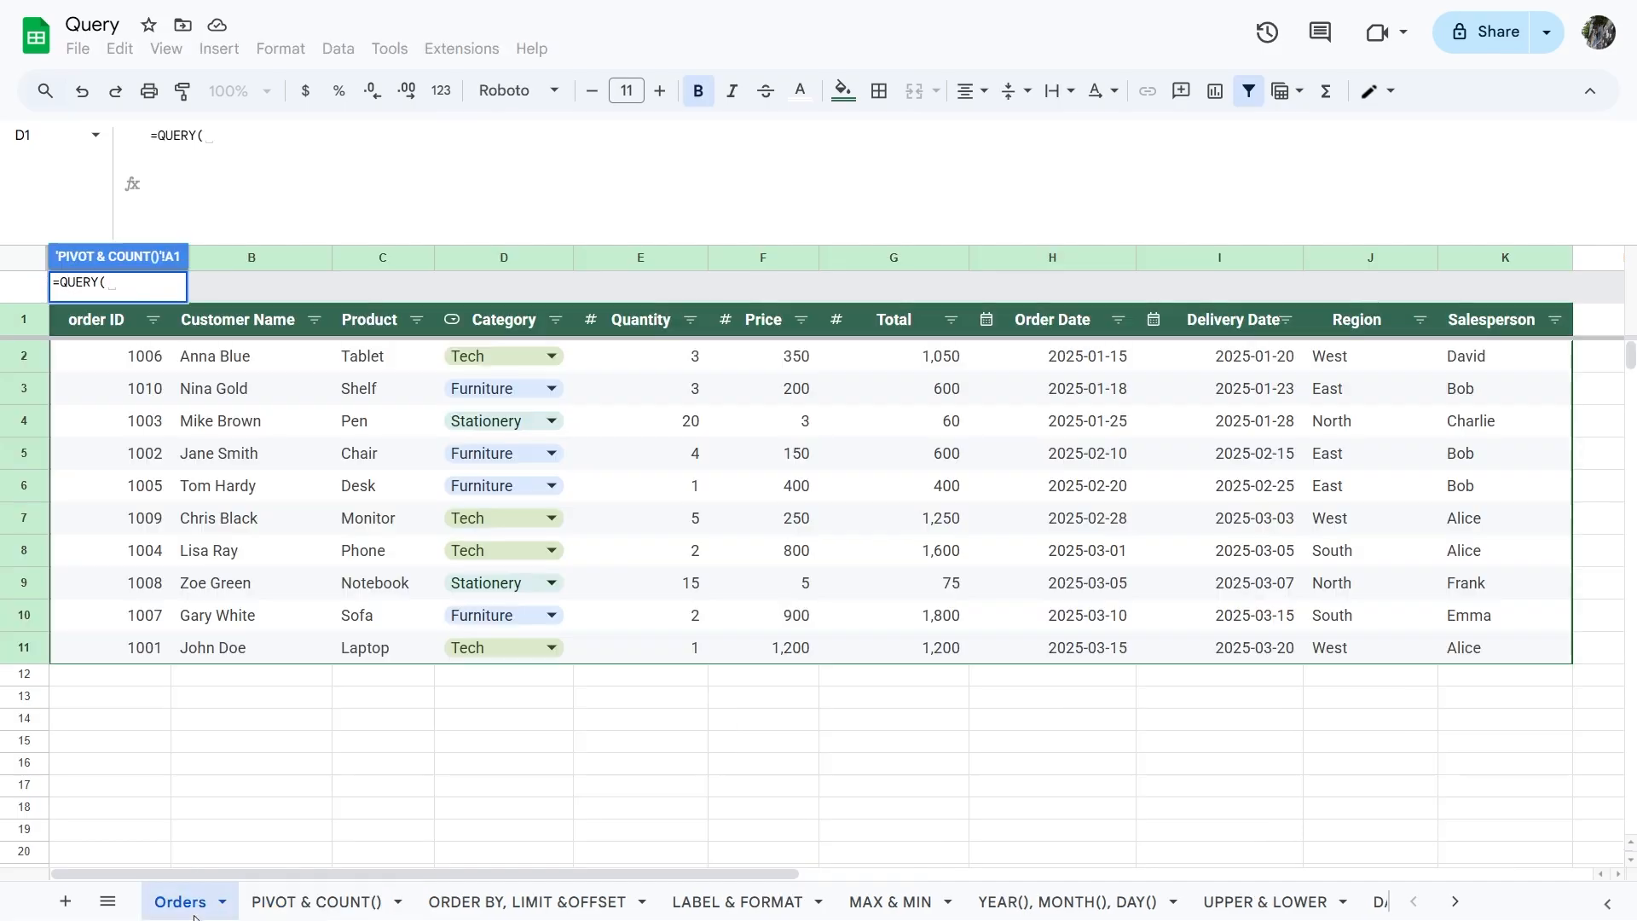
pyautogui.moveTo(86, 324); pyautogui.dragTo(1465, 652)
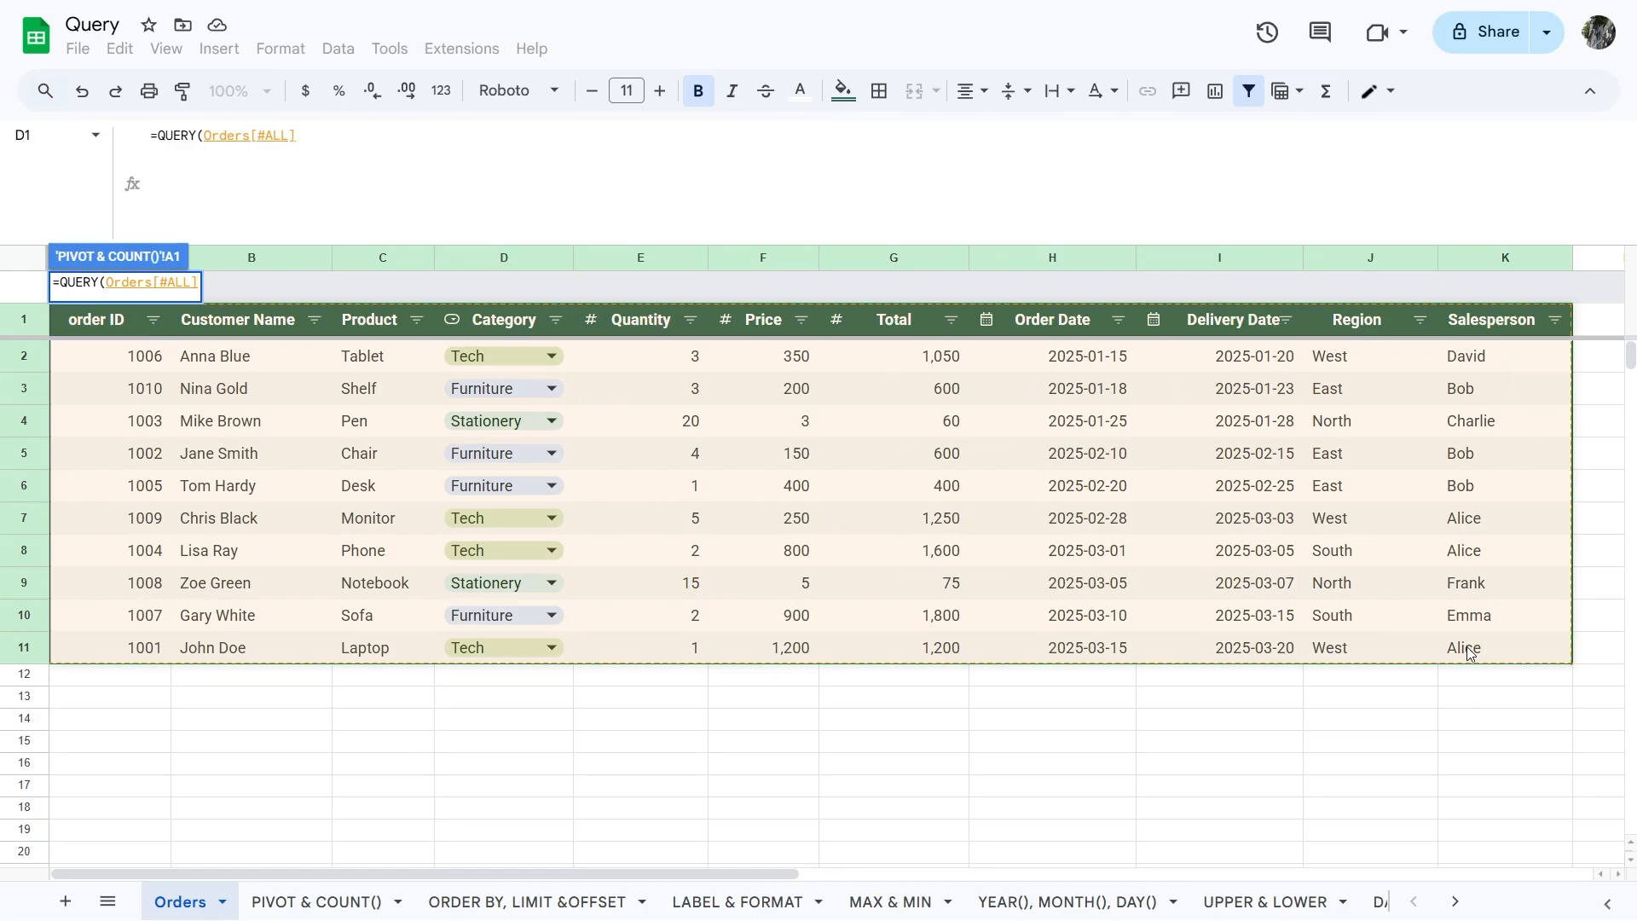
# Step: Begin the PIVOT & COUNT() formula's query string on a new line with "select MONTH(H), COUNT(A)"
pyautogui.write(',')
pyautogui.hotkey('ctrl', 'Return')
pyautogui.write('"')
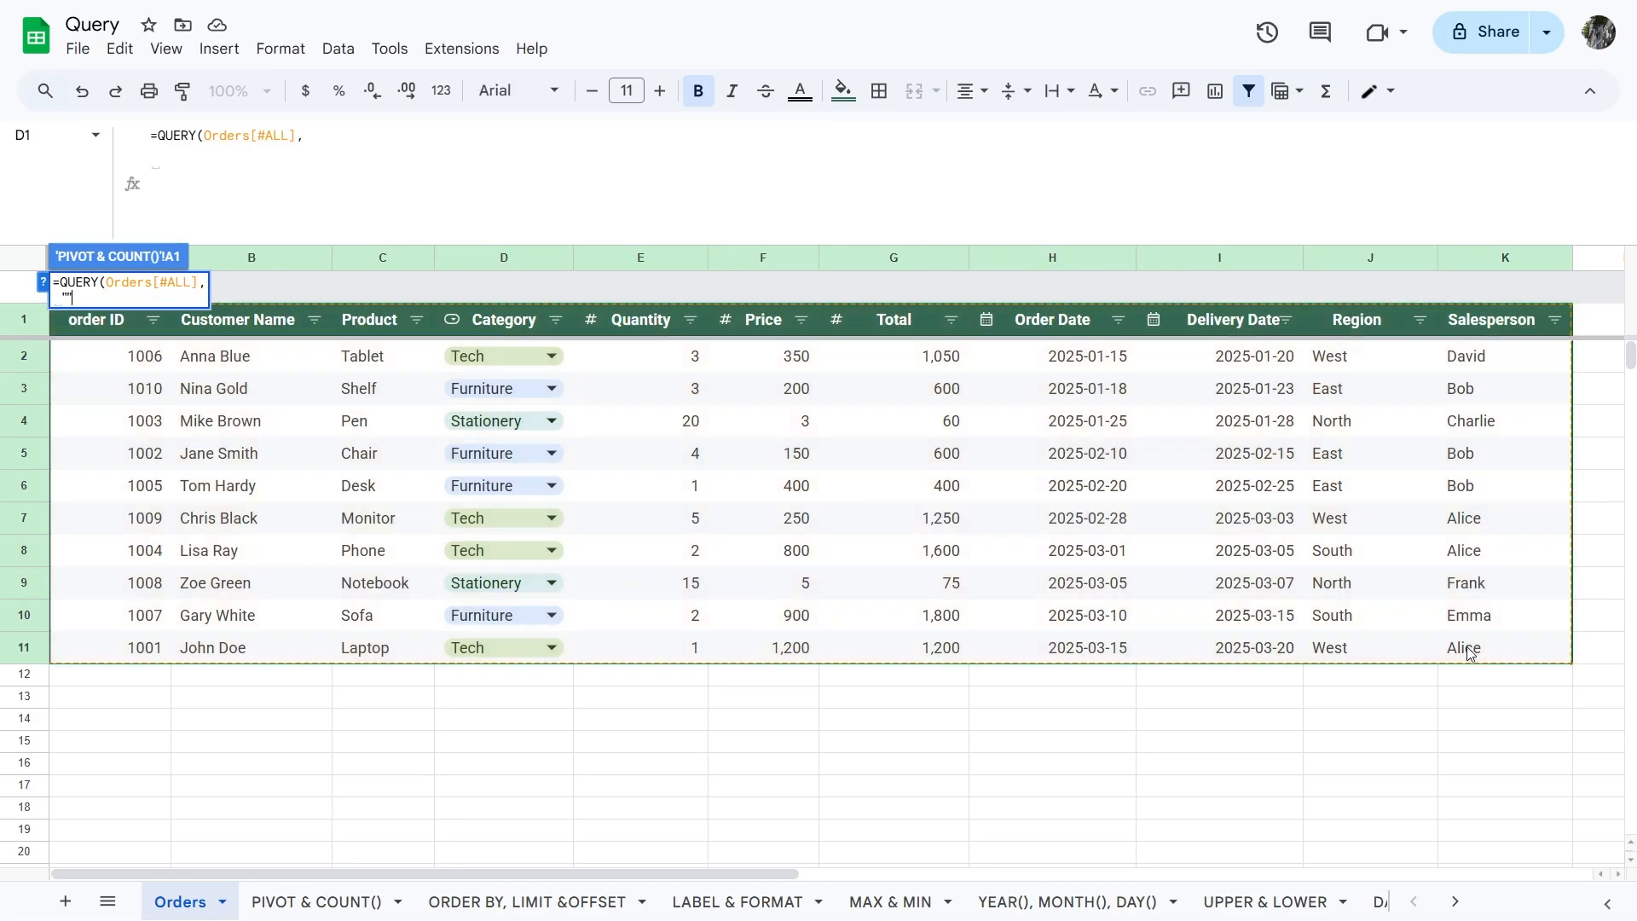
pyautogui.write('s"elect MONTH(')
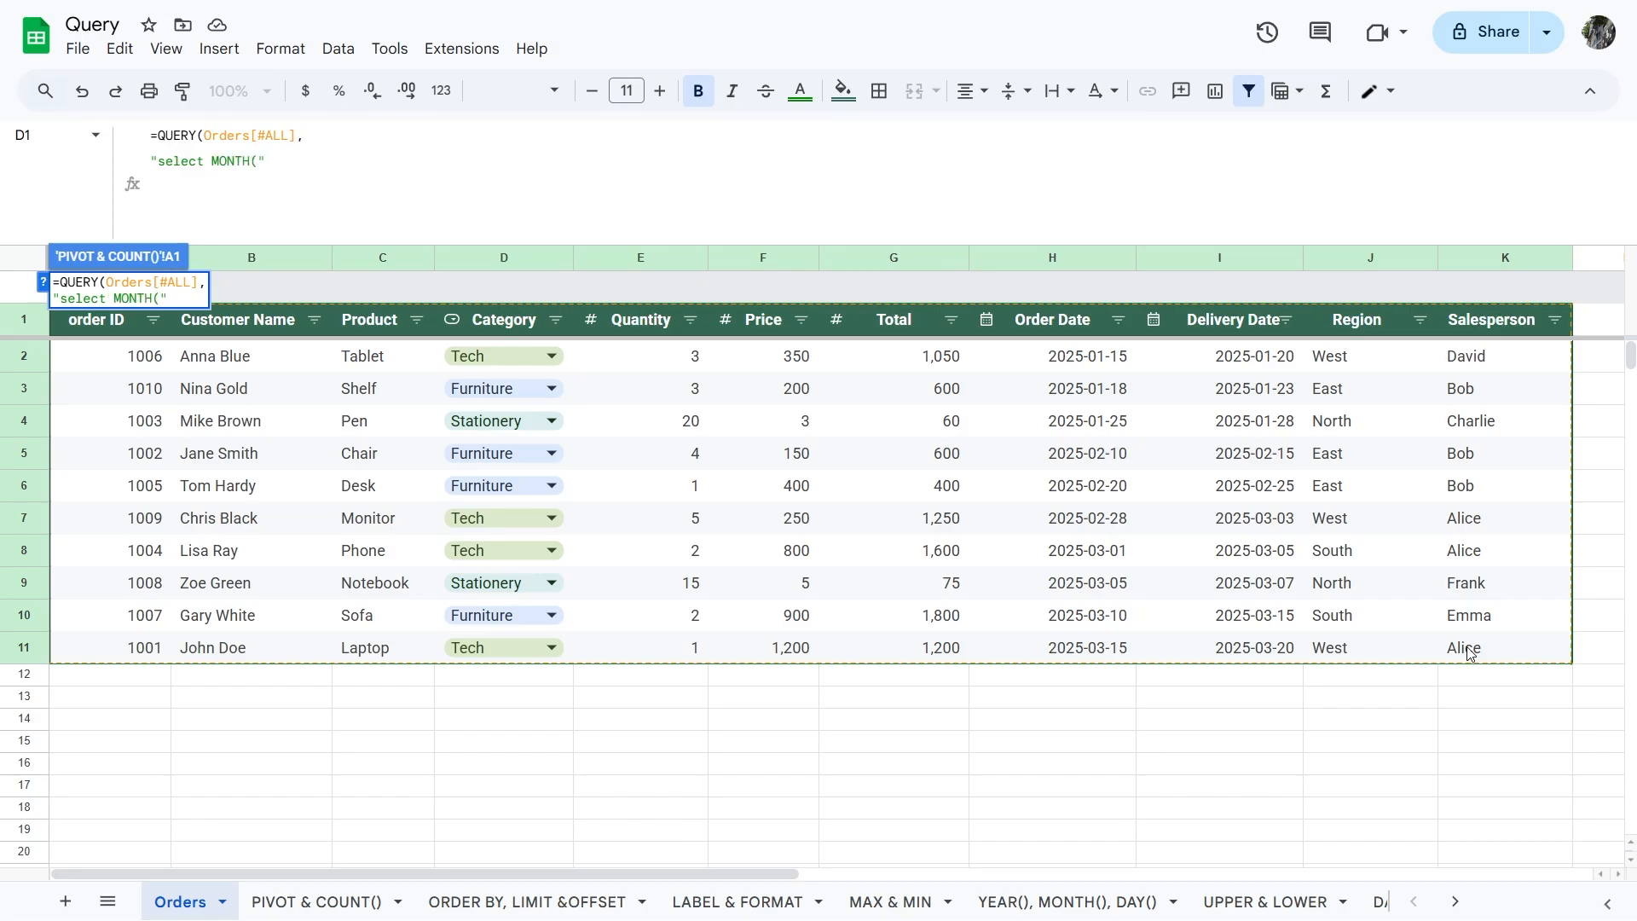
pyautogui.write('H)')
pyautogui.write(', COUNT')
pyautogui.write('(A)')
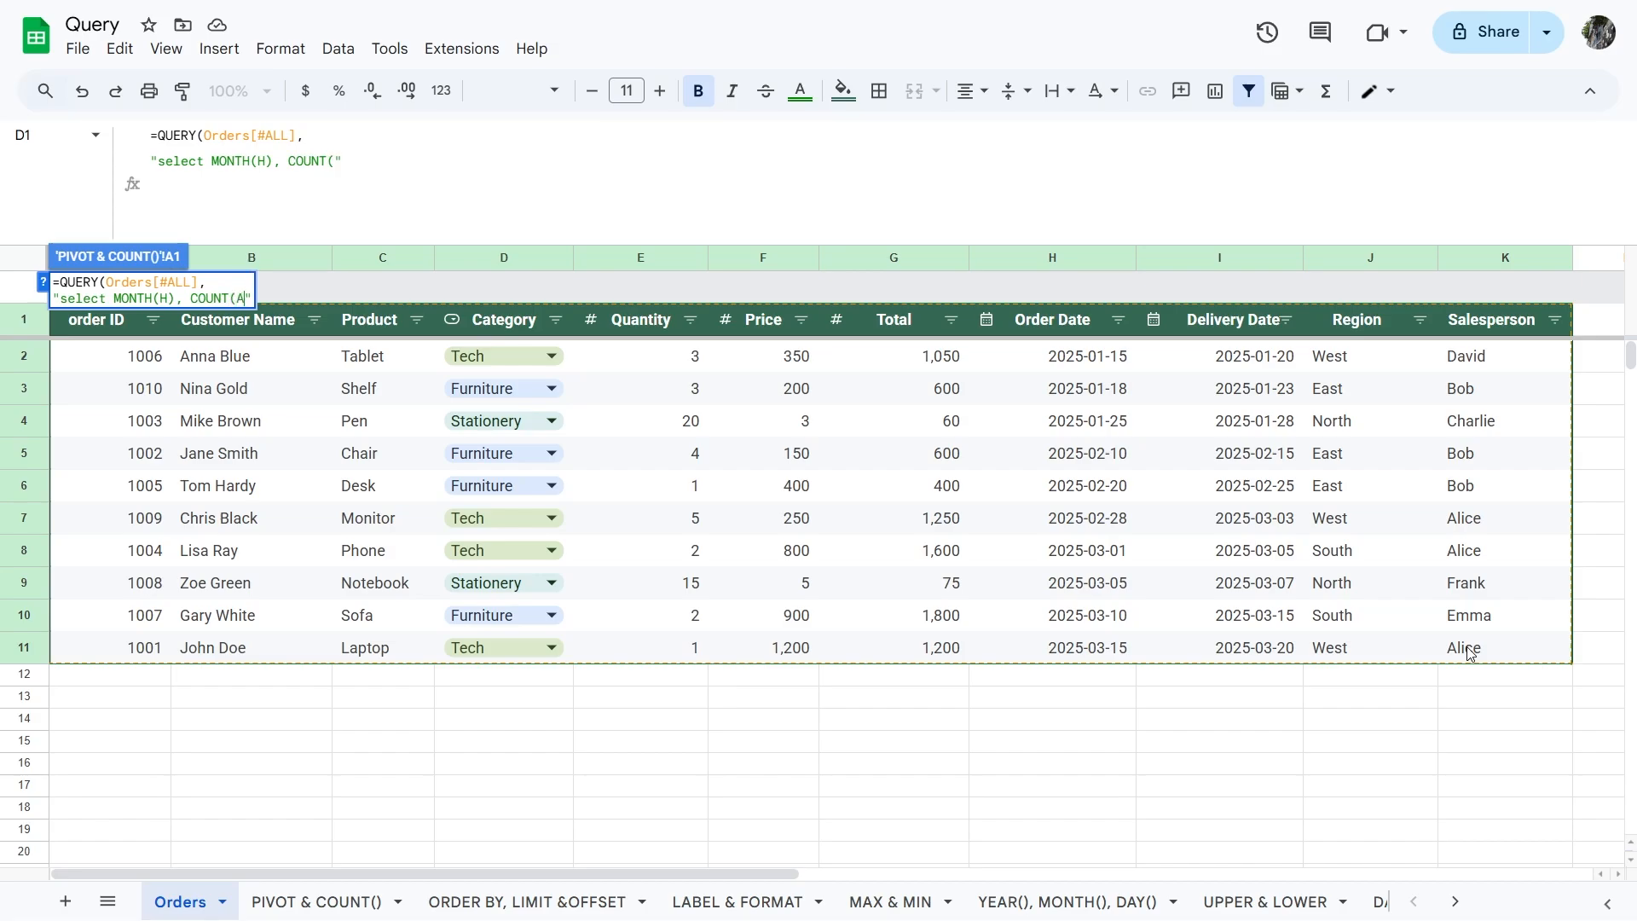
# Step: Add the clauses "group by MONTH(H)" and "pivot D" on separate lines of the query string and complete the formula
pyautogui.hotkey('ctrl', 'Return')
pyautogui.write('group by')
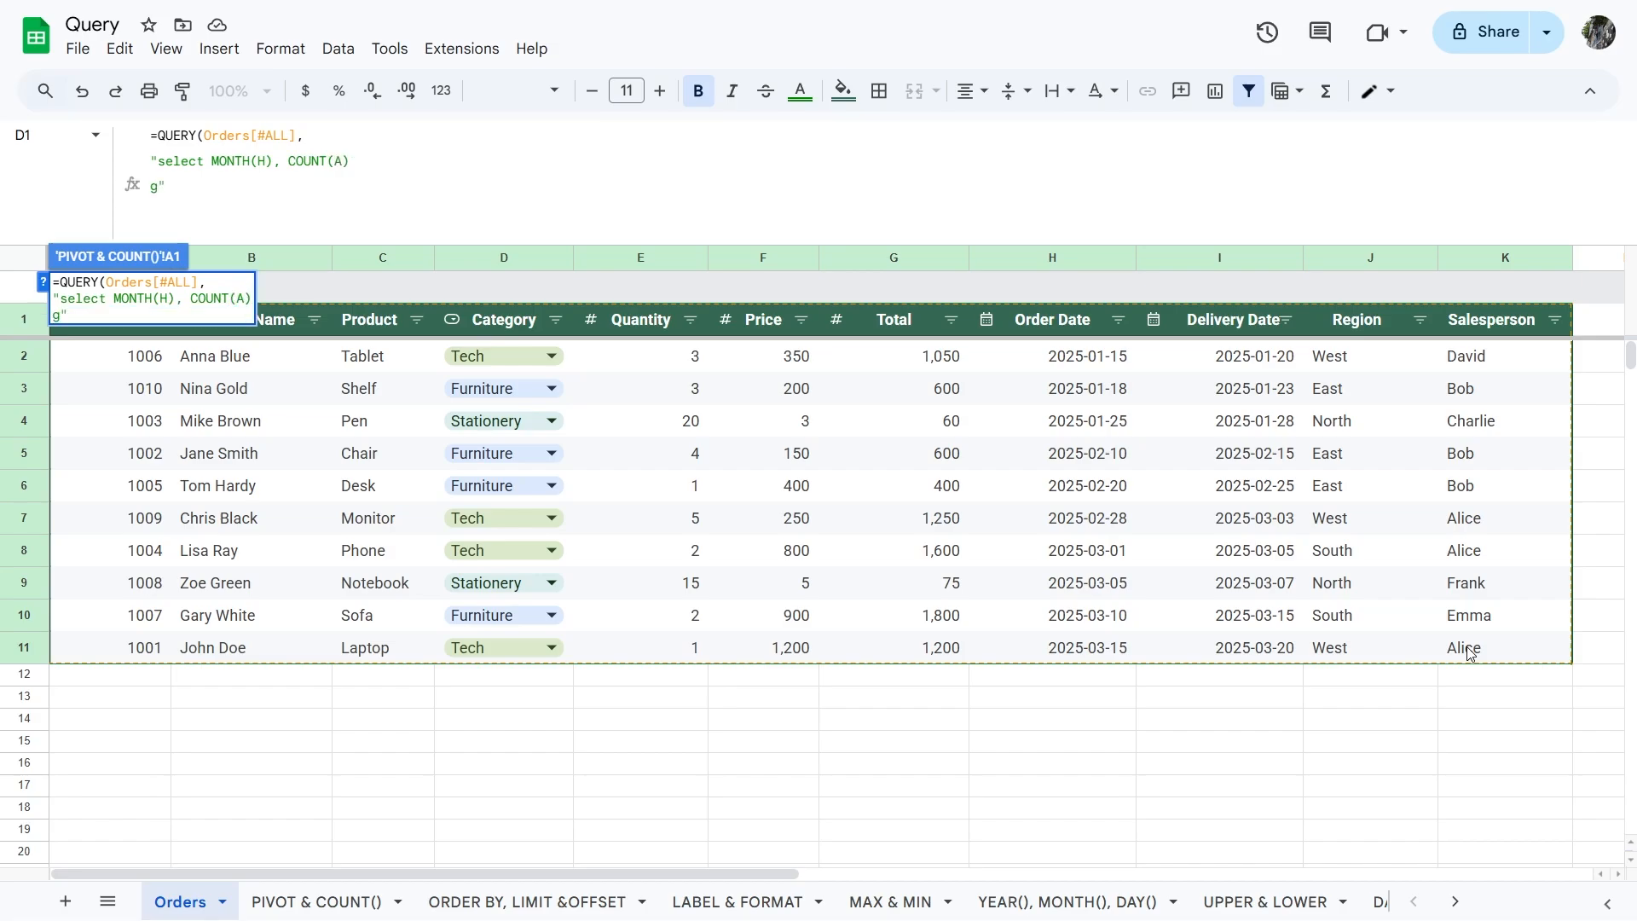
pyautogui.write(' MNOTH')
pyautogui.press('BackSpace')
pyautogui.press('BackSpace')
pyautogui.press('BackSpace')
pyautogui.press('BackSpace')
pyautogui.write('ONTH(')
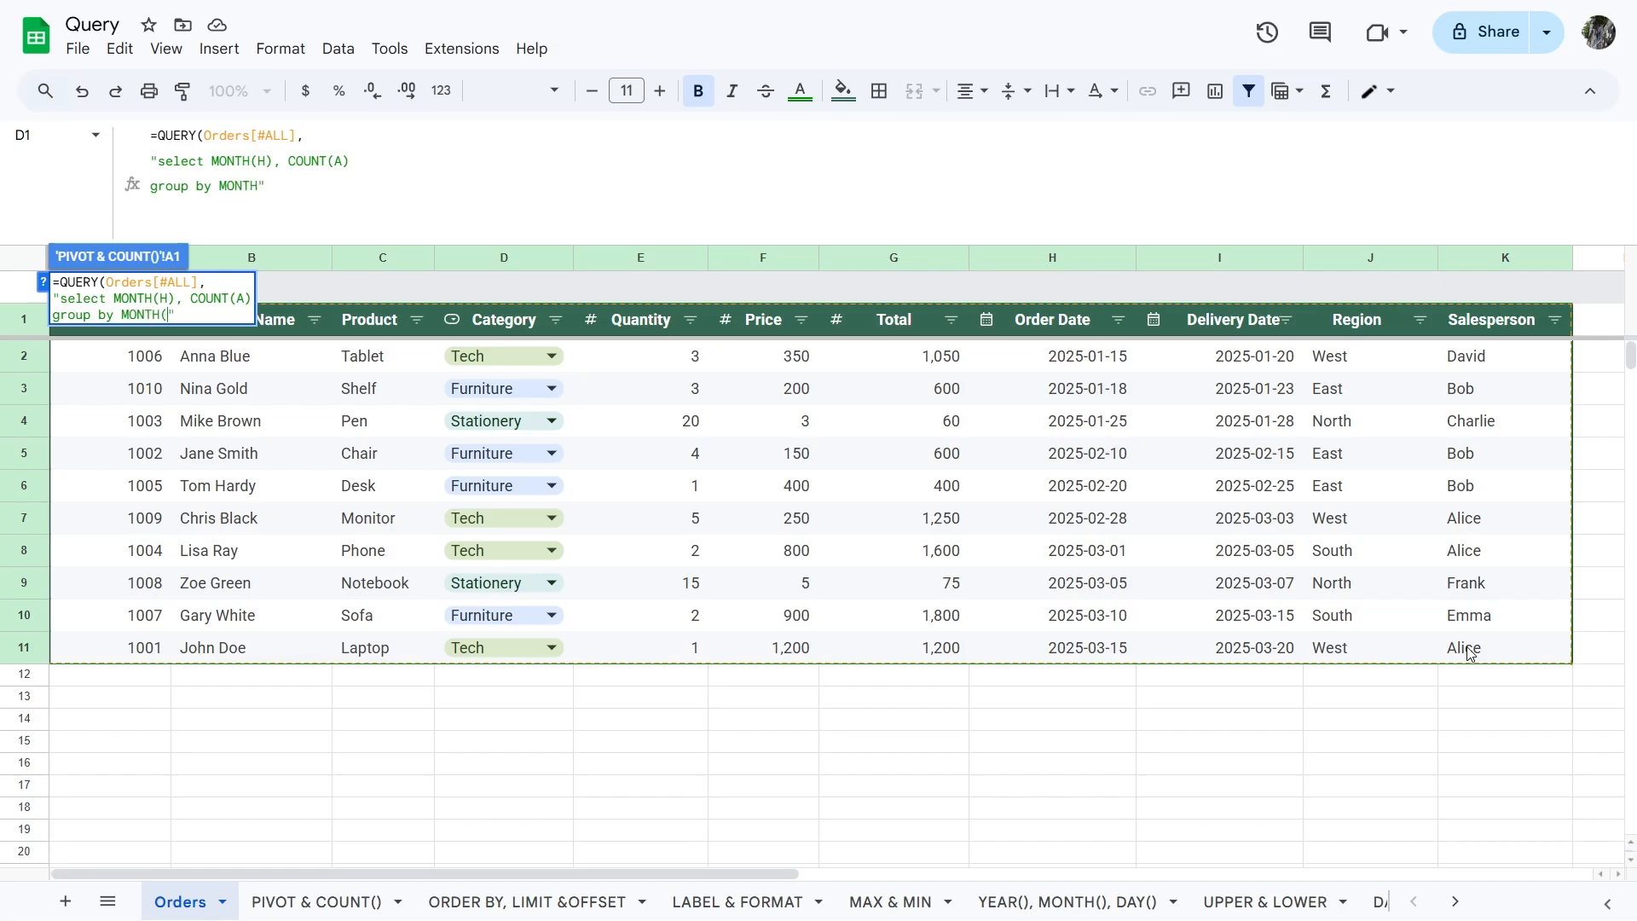
pyautogui.write('H)')
pyautogui.hotkey('ctrl', 'Return')
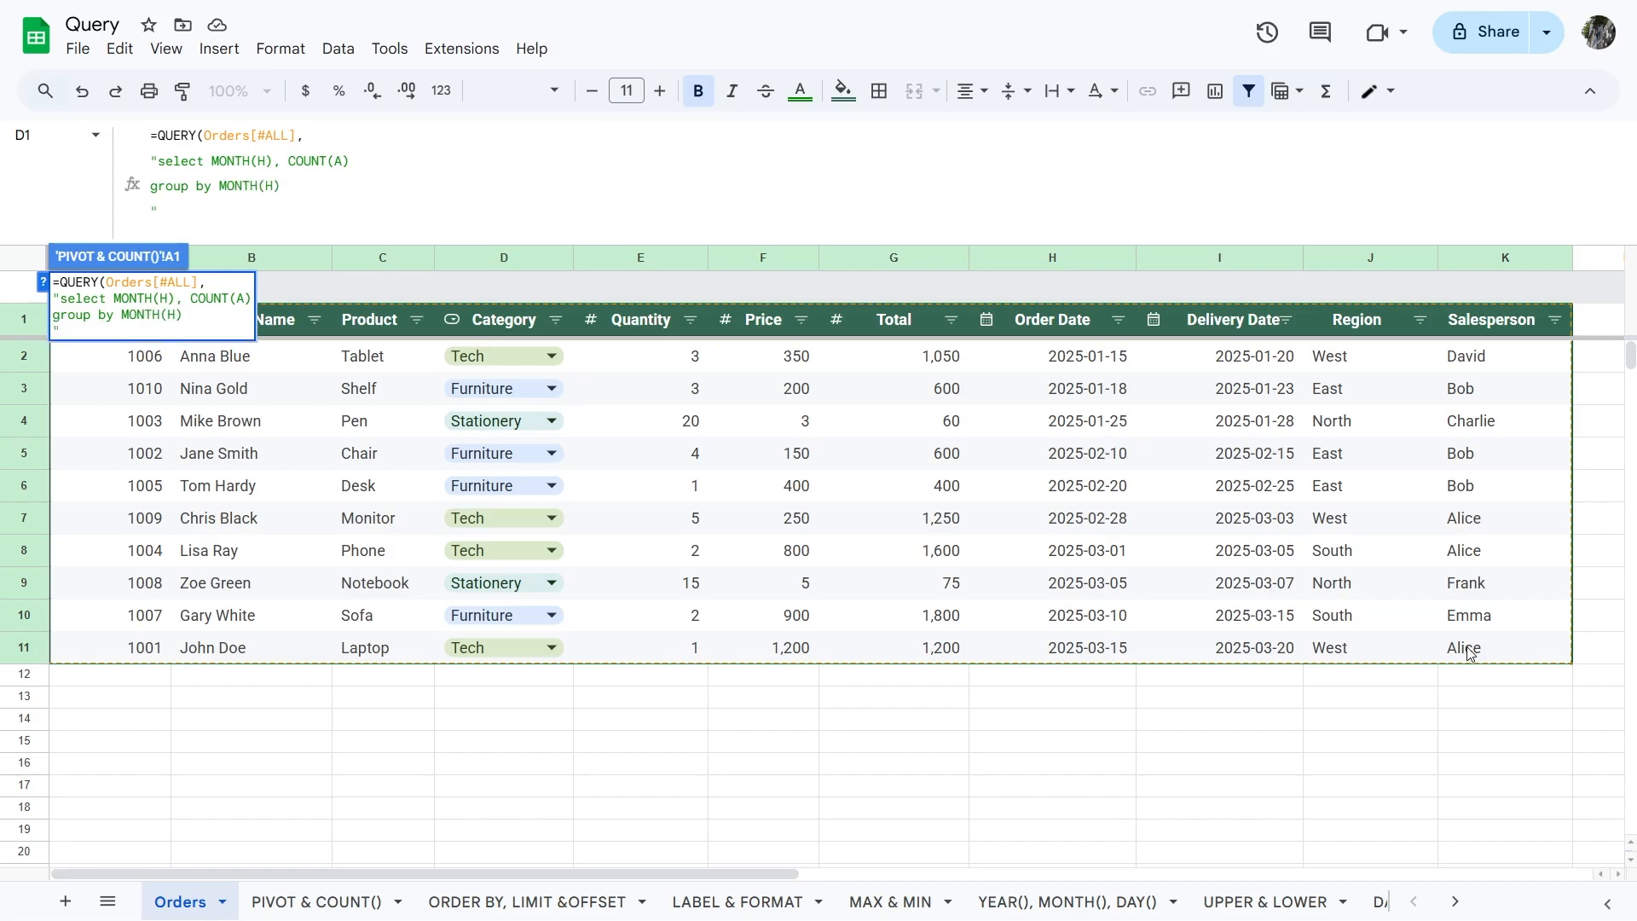
pyautogui.write('pivot D")')
pyautogui.press('Return')
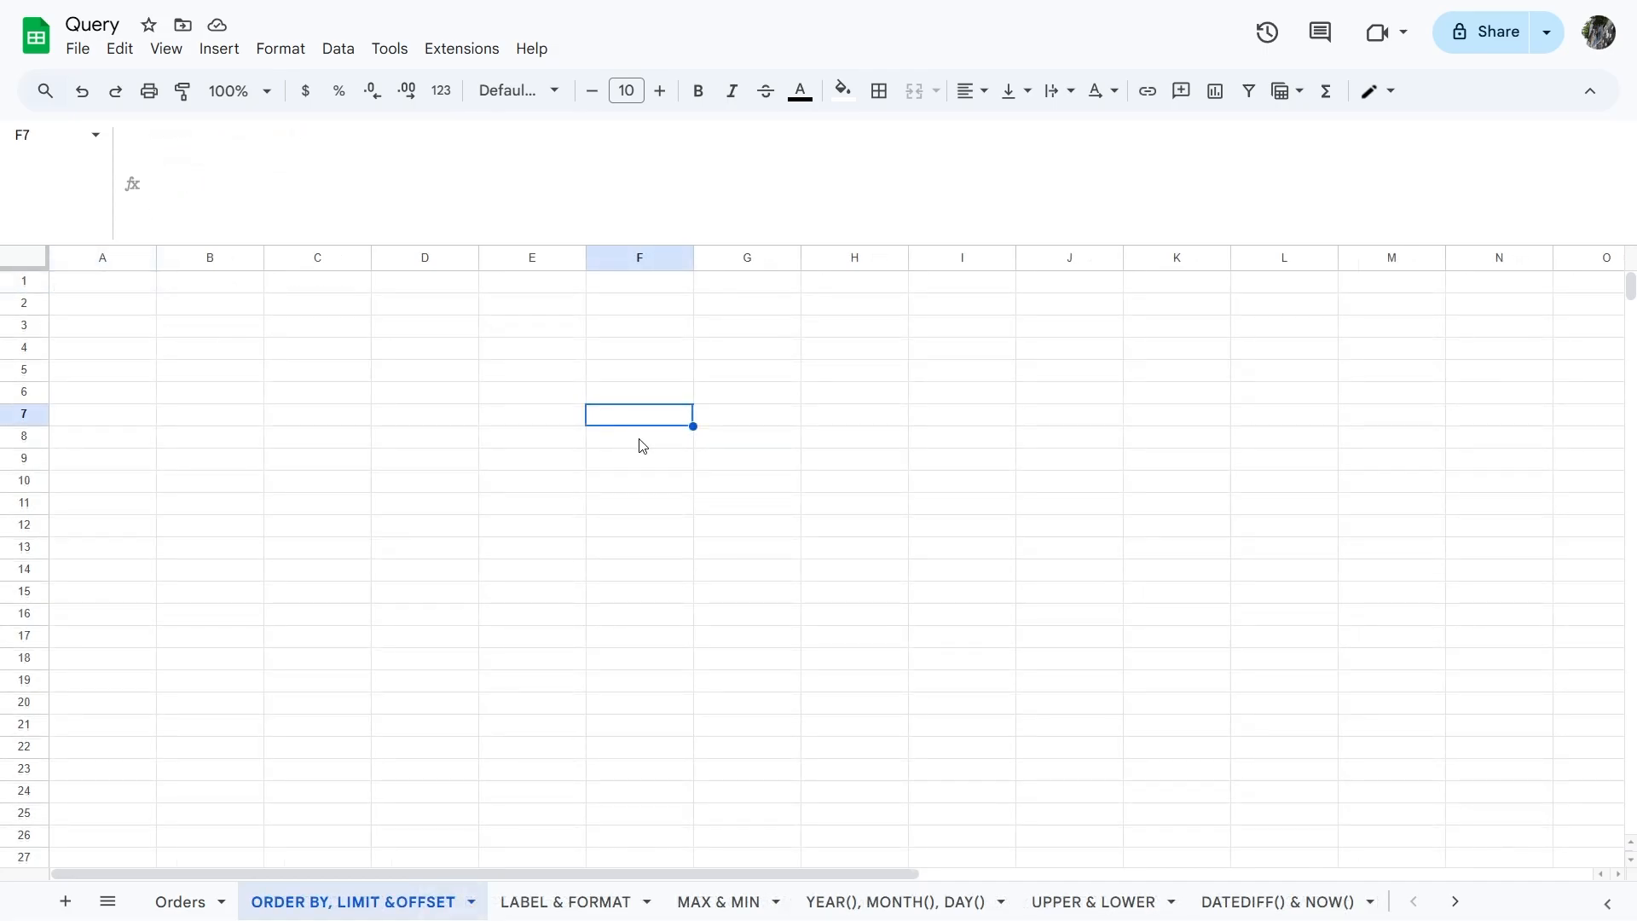
# Step: Start a QUERY formula in cell A1 of the ORDER BY, LIMIT &OFFSET sheet with the entire Orders table, including headers, as its data
pyautogui.click(105, 284)
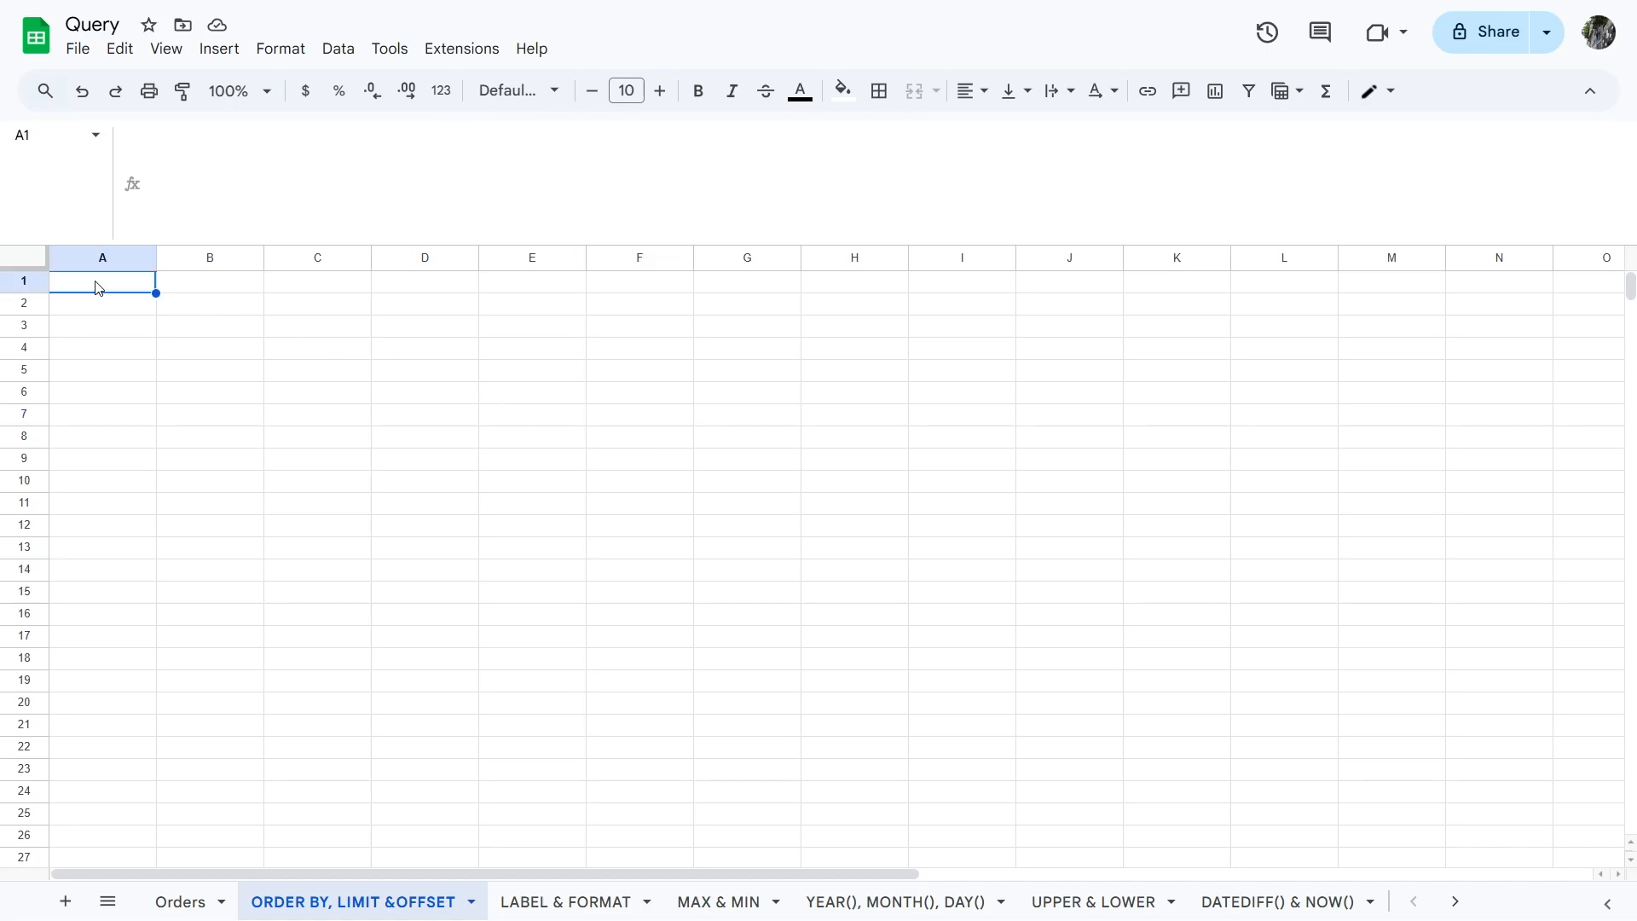
pyautogui.write('=')
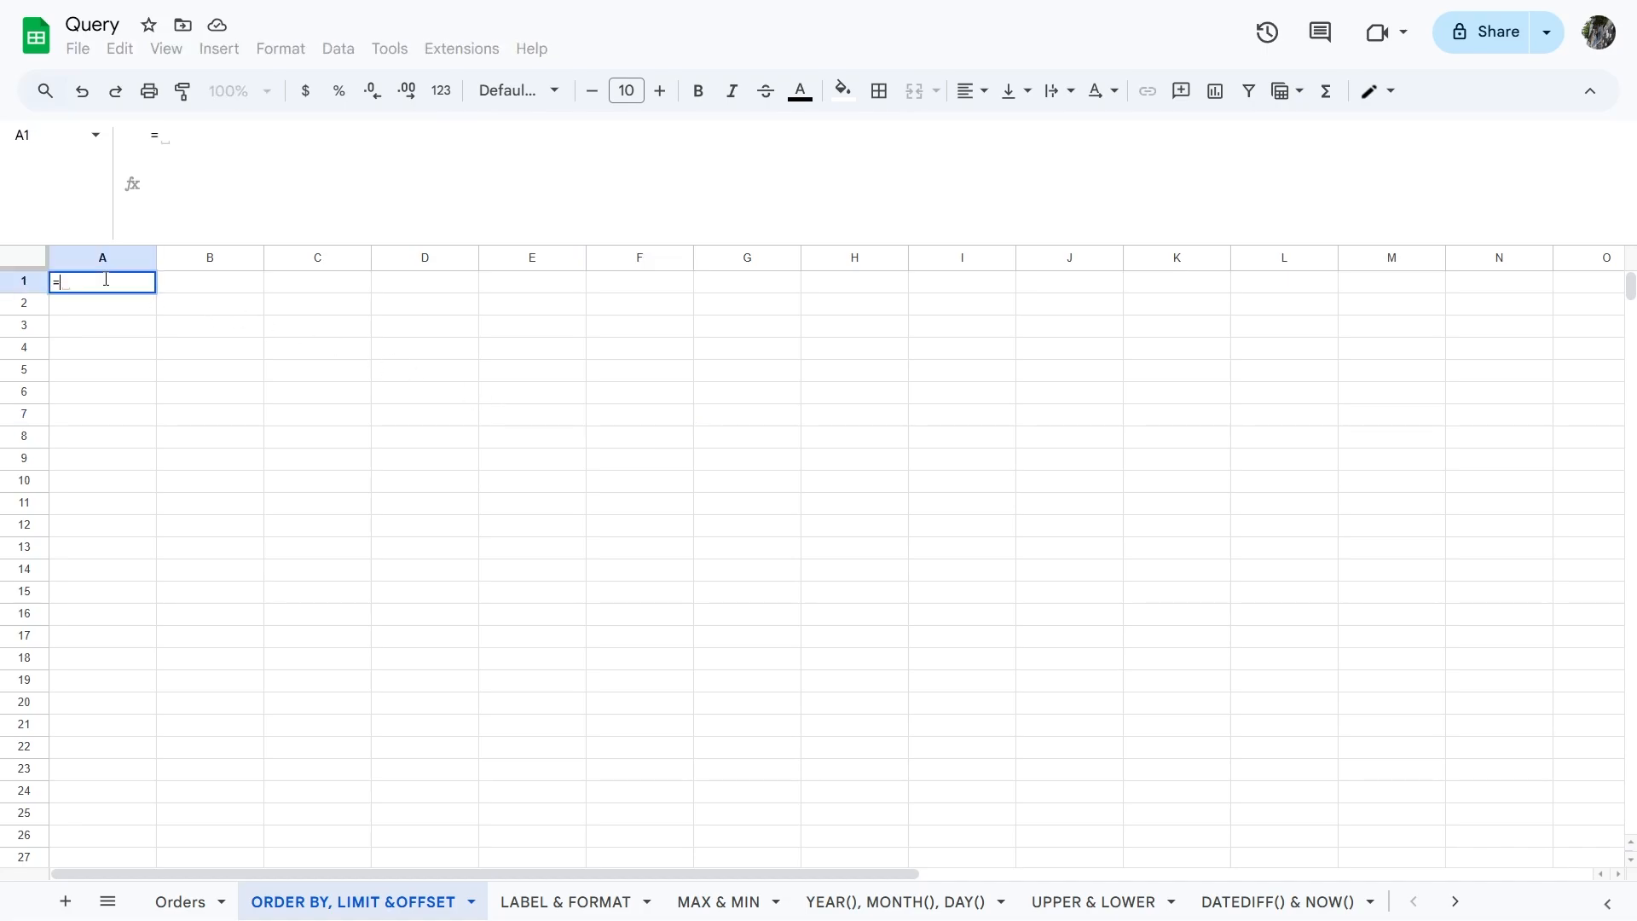
pyautogui.write('Q')
pyautogui.click(94, 310)
pyautogui.click(181, 902)
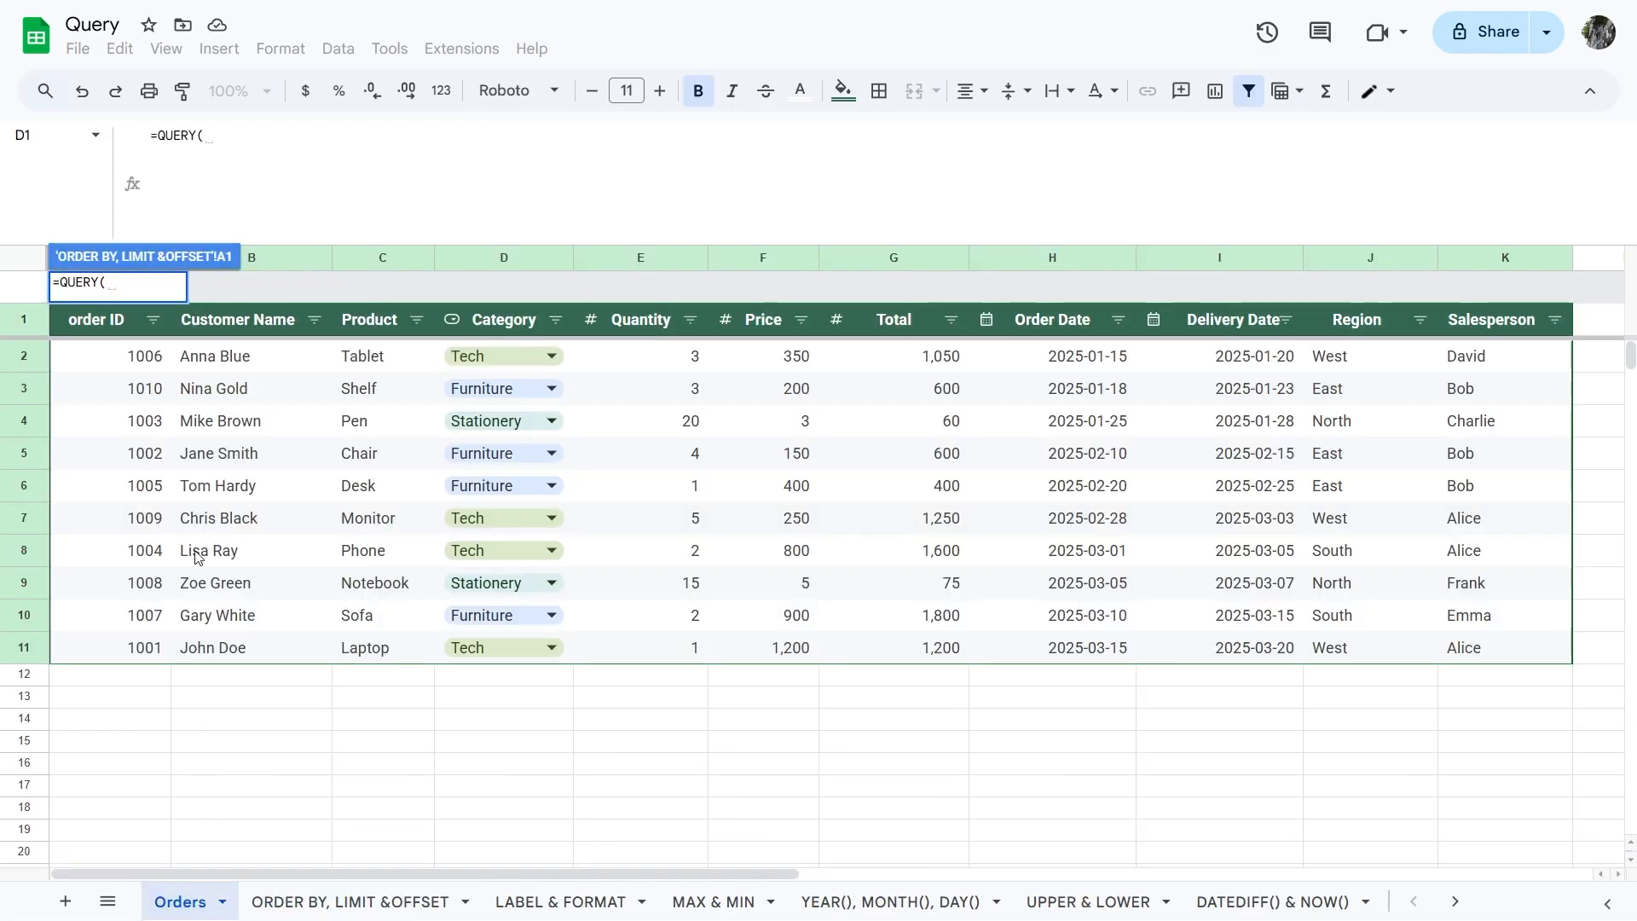
pyautogui.moveTo(96, 320); pyautogui.dragTo(1494, 644)
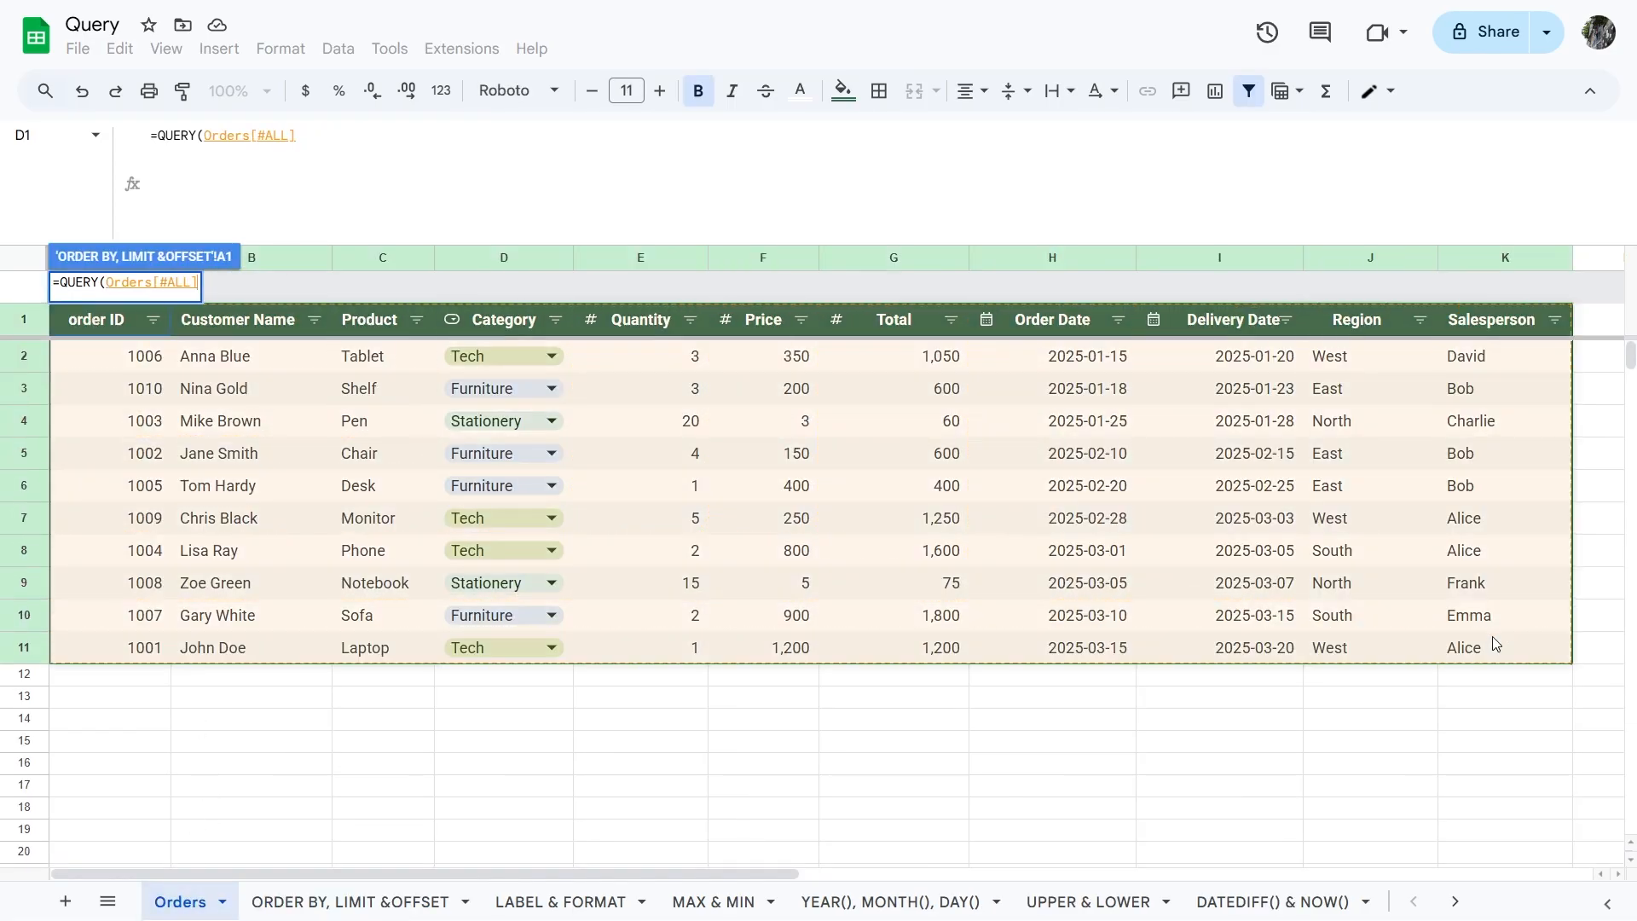
# Step: Enter the query string "select A,B,C,F order by F desc limit 3 offset 1", one clause group per line, and complete the formula
pyautogui.write(',')
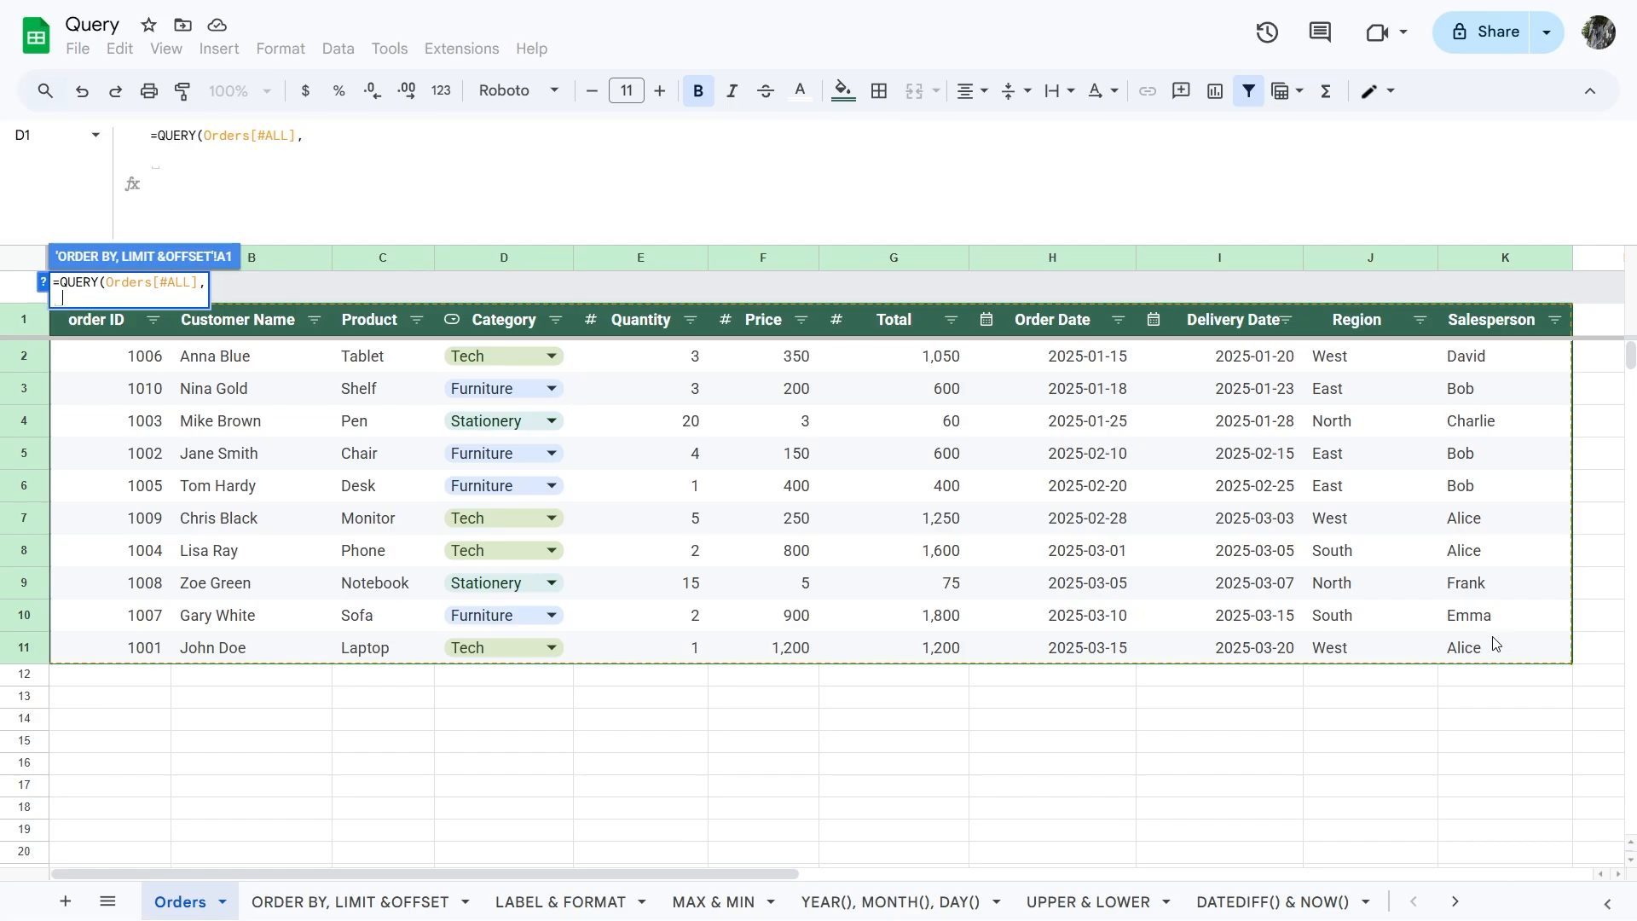
pyautogui.hotkey('ctrl', 'Return')
pyautogui.write('"')
pyautogui.write('elect A,B')
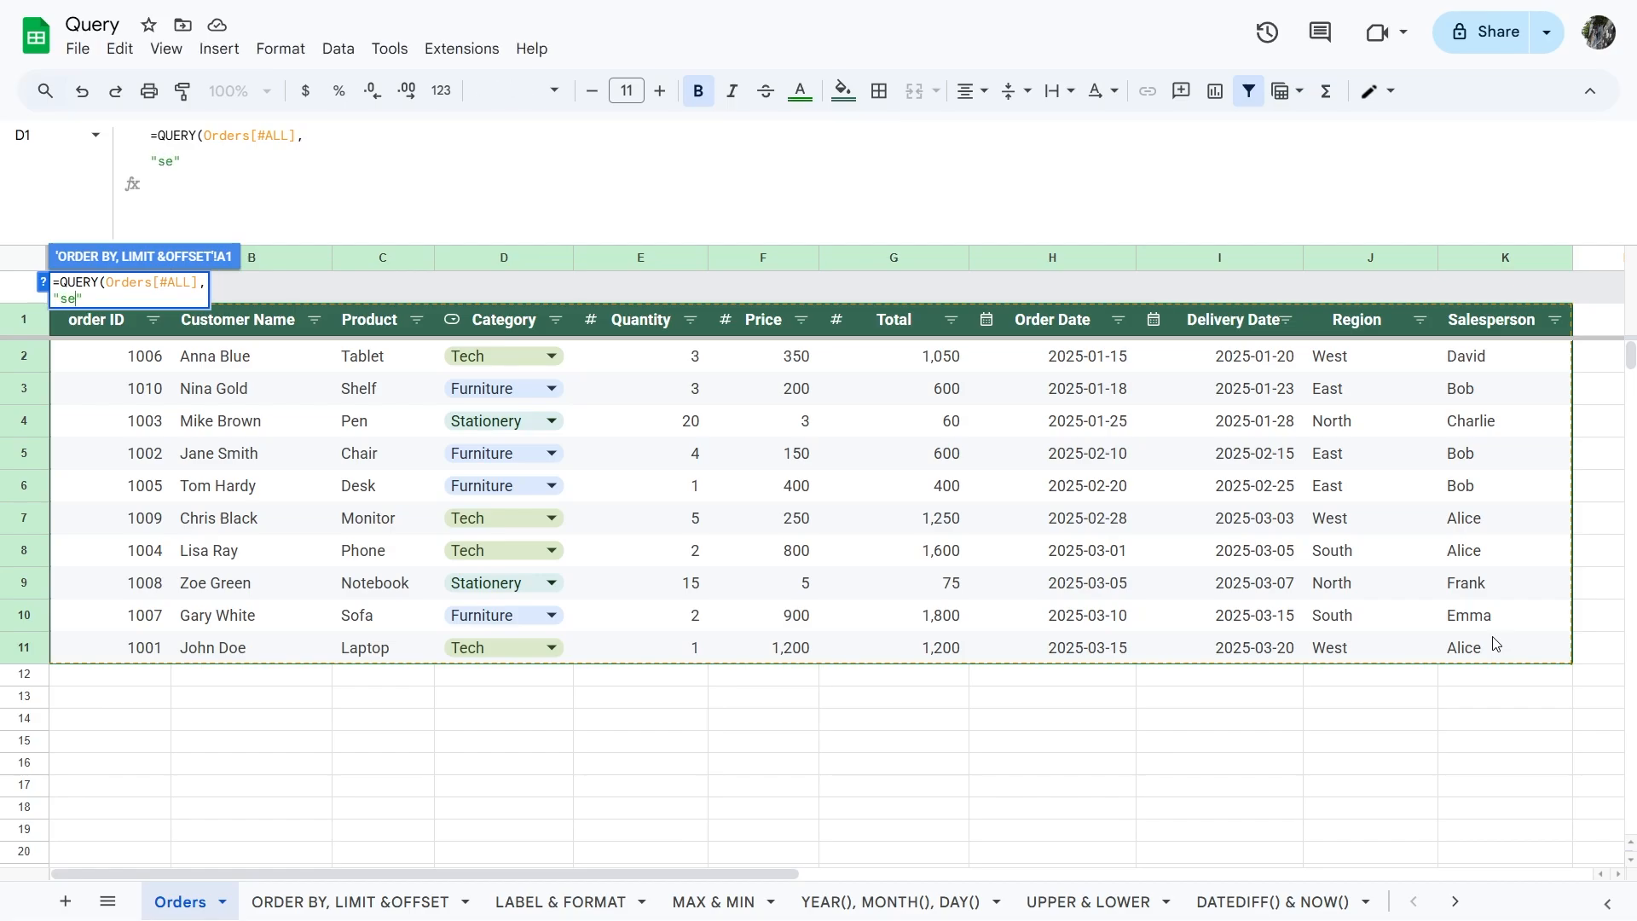
pyautogui.write(',C,F')
pyautogui.hotkey('ctrl', 'Return')
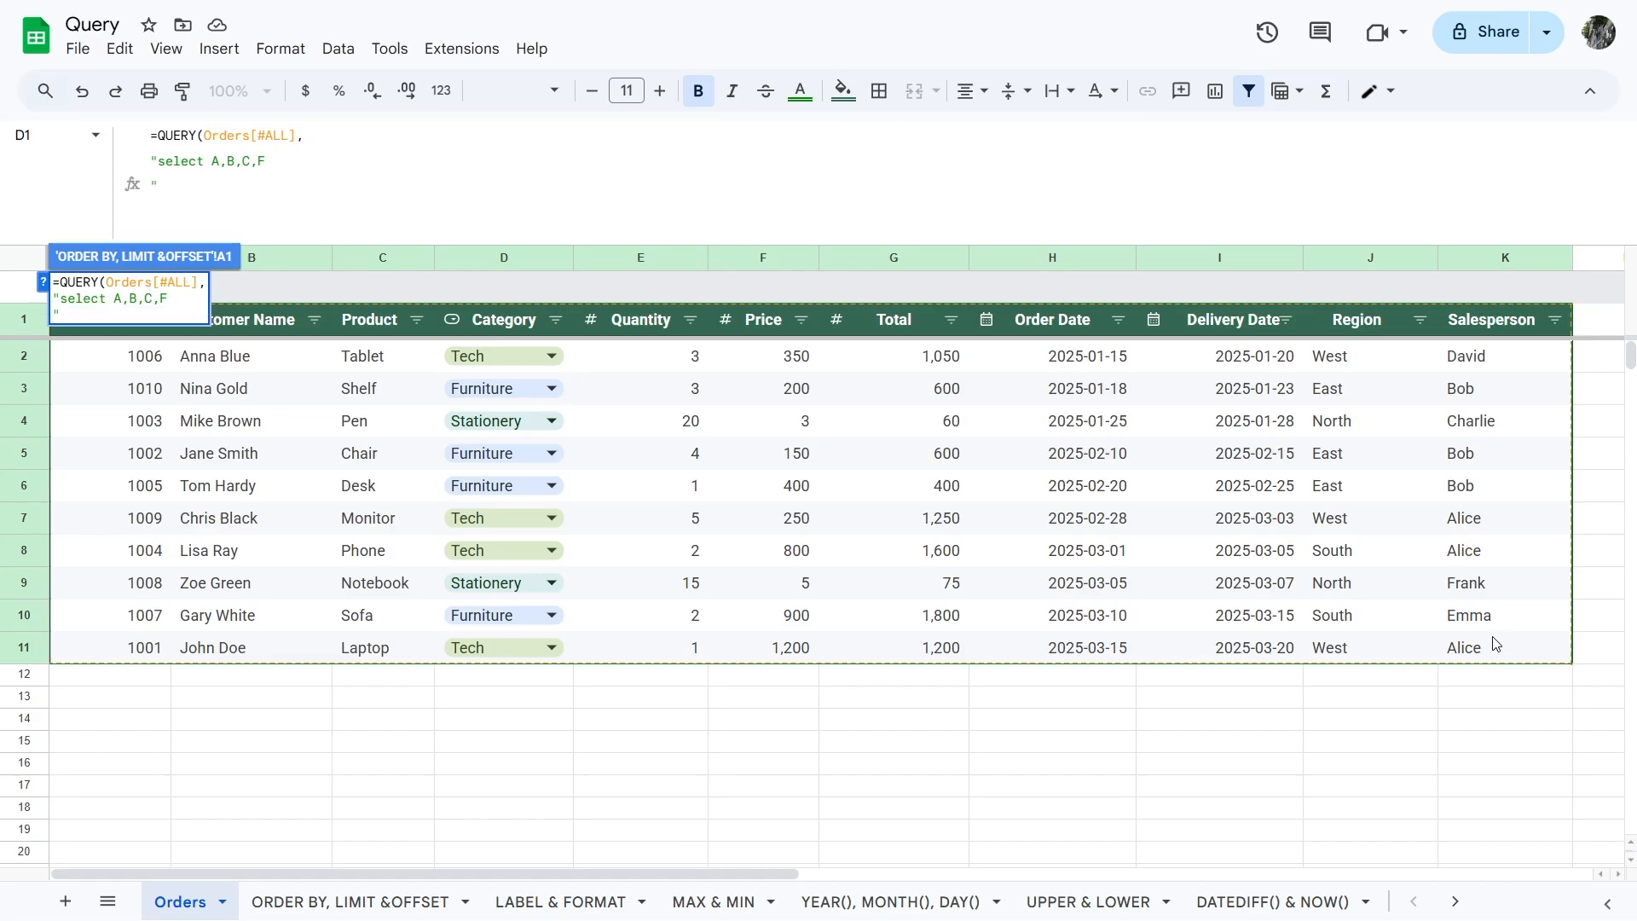
pyautogui.write('order by F desc')
pyautogui.hotkey('ctrl', 'Return')
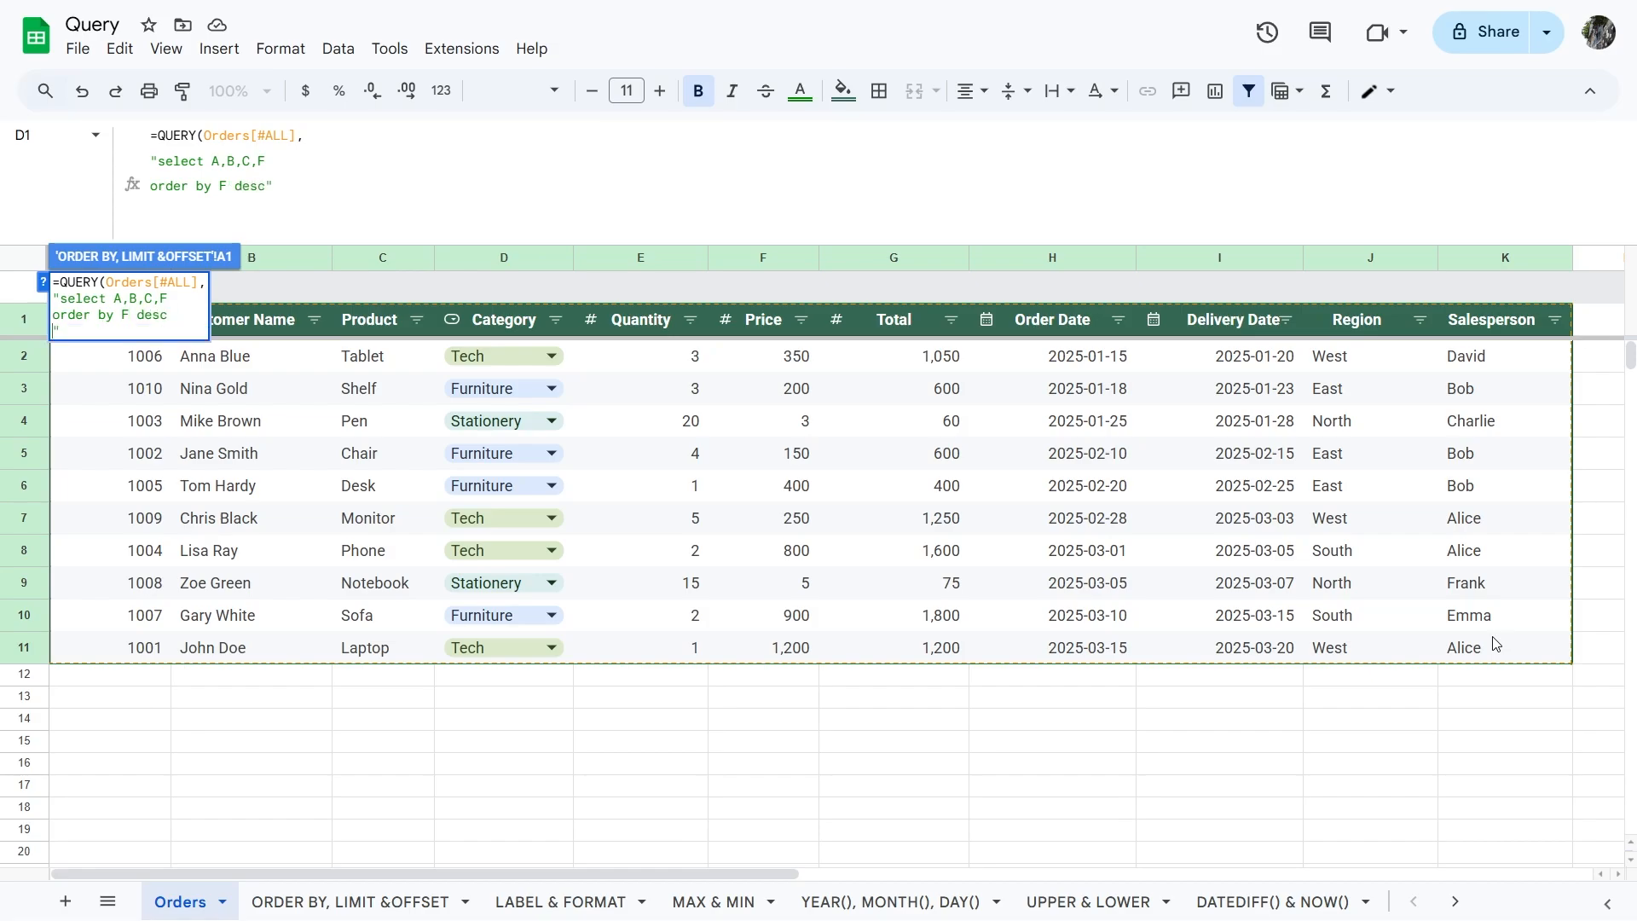
pyautogui.write('limit 3 offset')
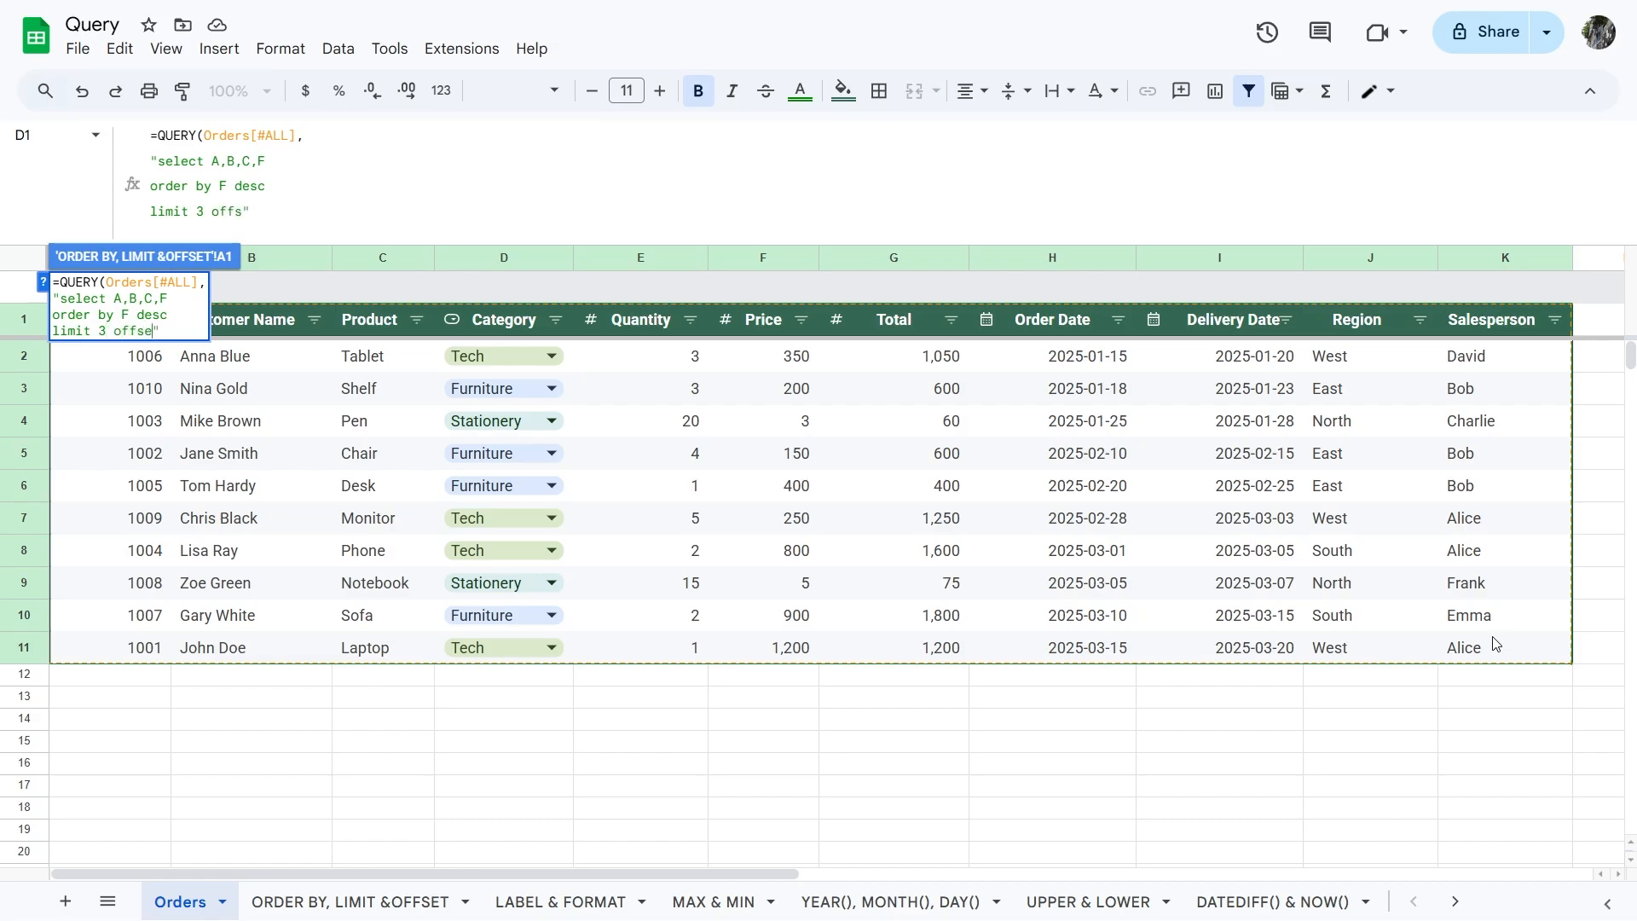
pyautogui.write(' 1")')
pyautogui.press('Return')
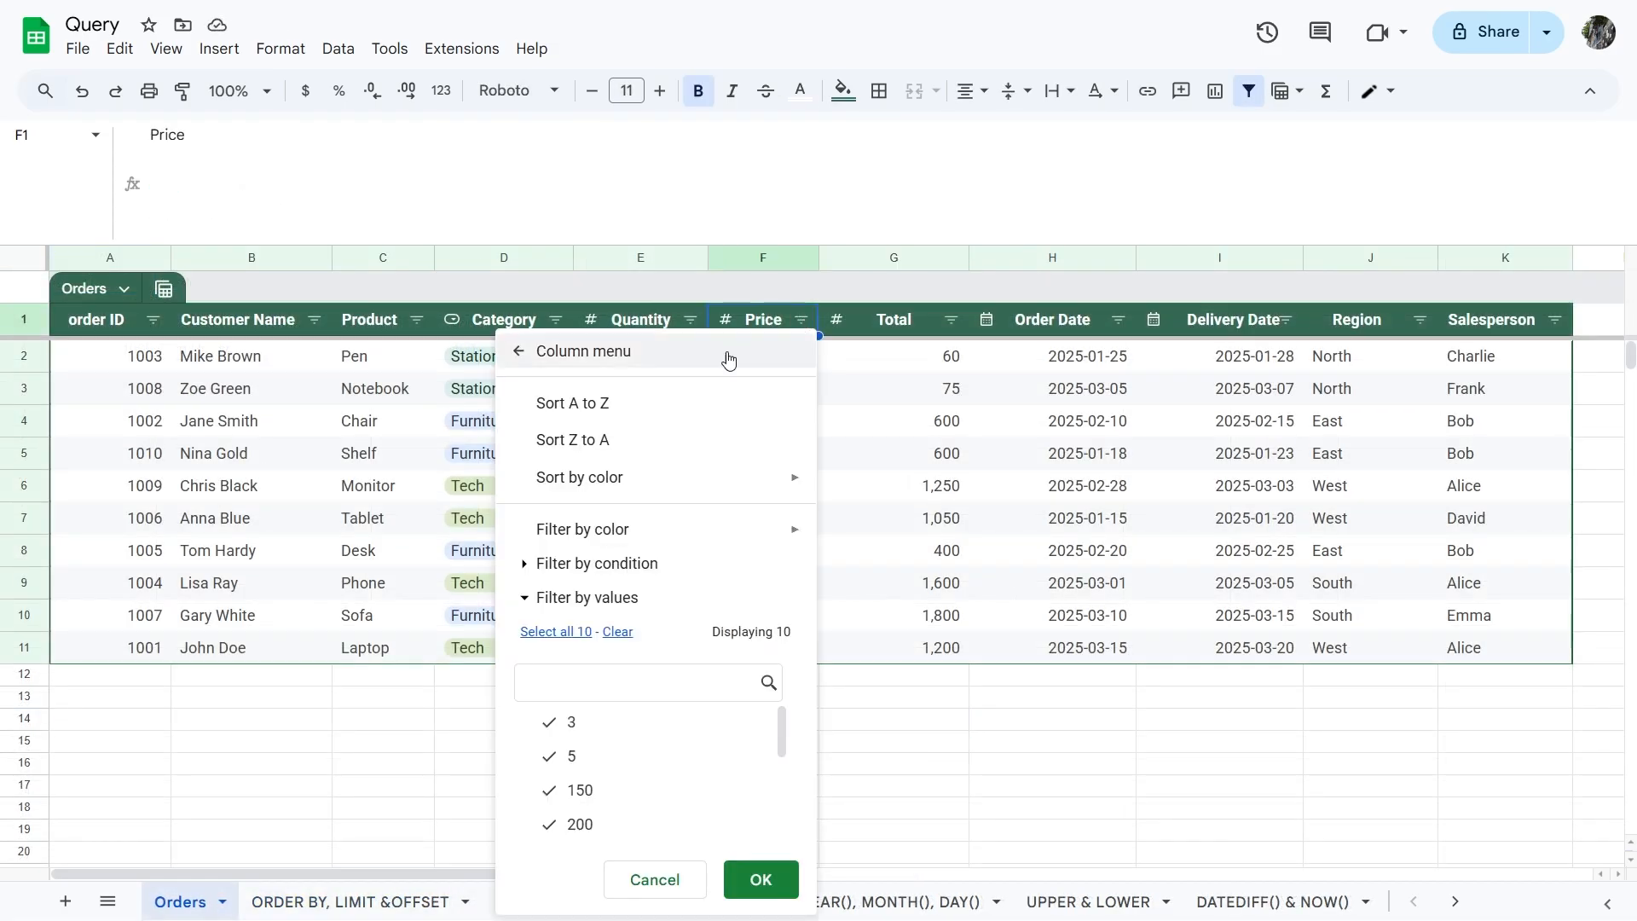
# Step: Sort the Orders table by the Price column in descending order
pyautogui.click(665, 436)
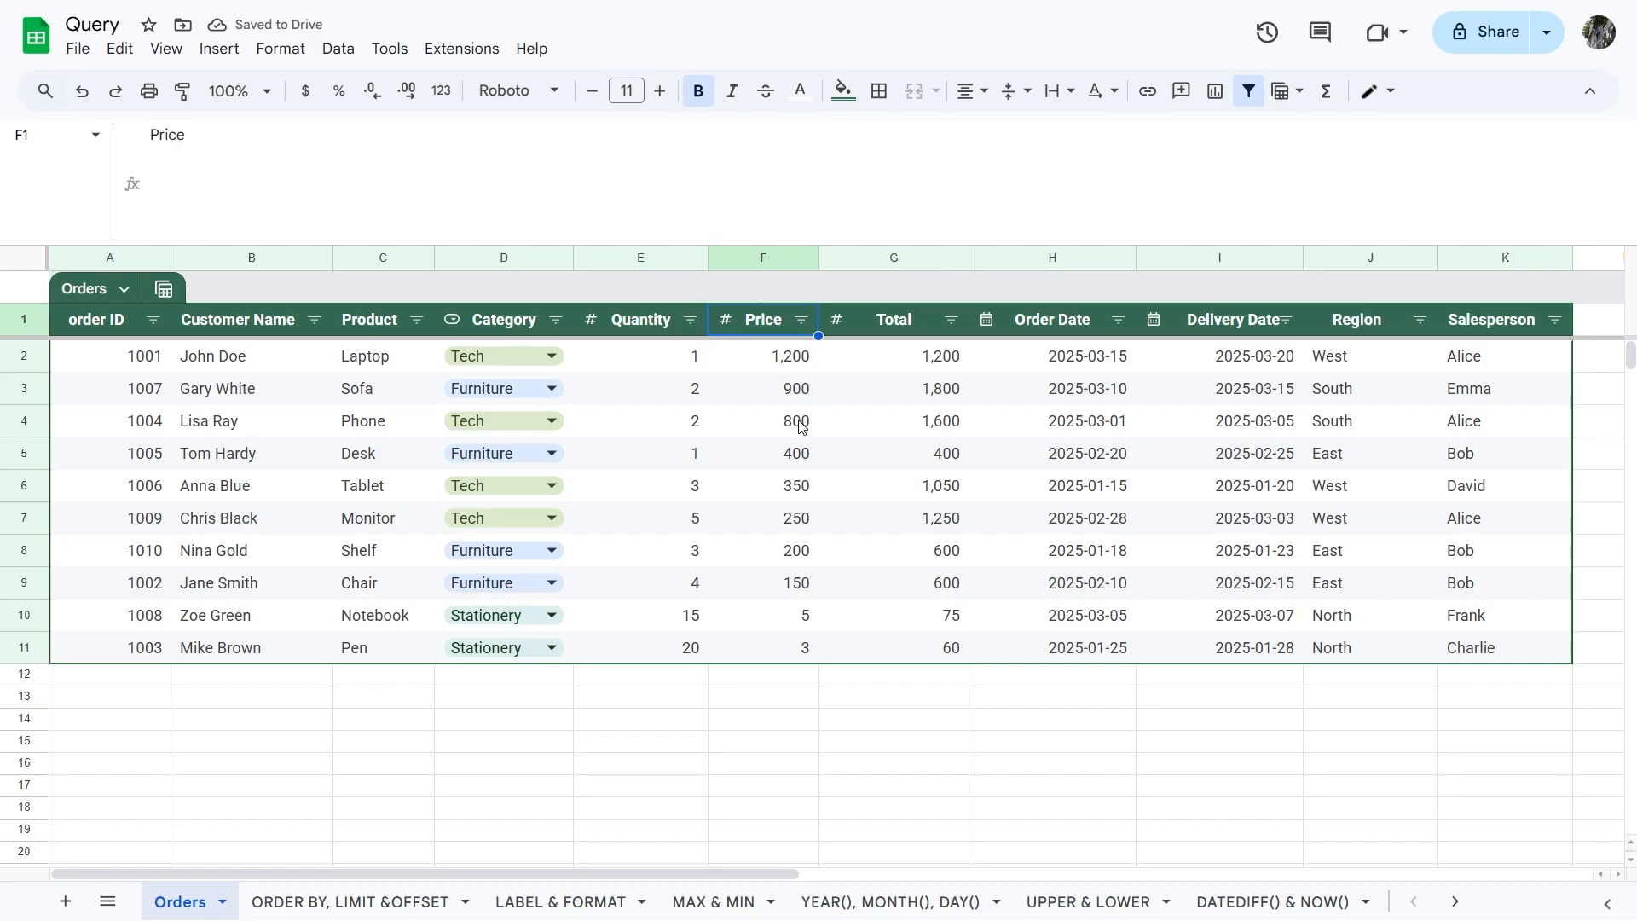
pyautogui.moveTo(796, 452); pyautogui.dragTo(131, 390)
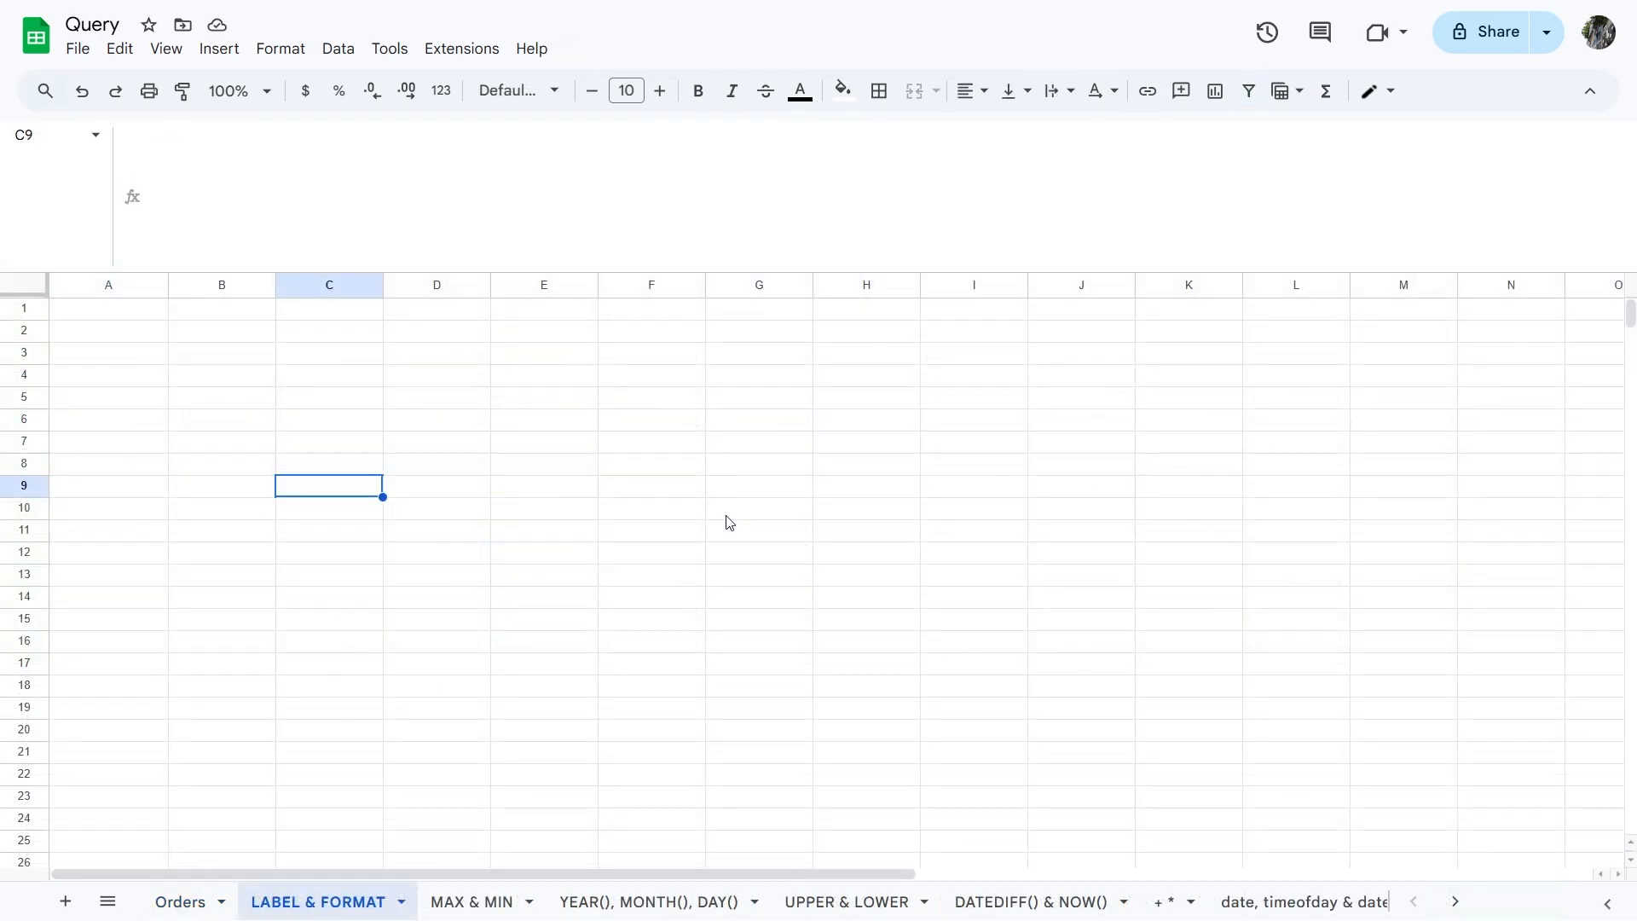
# Step: Start a QUERY formula in cell A1 of the LABEL & FORMAT sheet with the entire Orders table, including headers, as its data
pyautogui.click(727, 512)
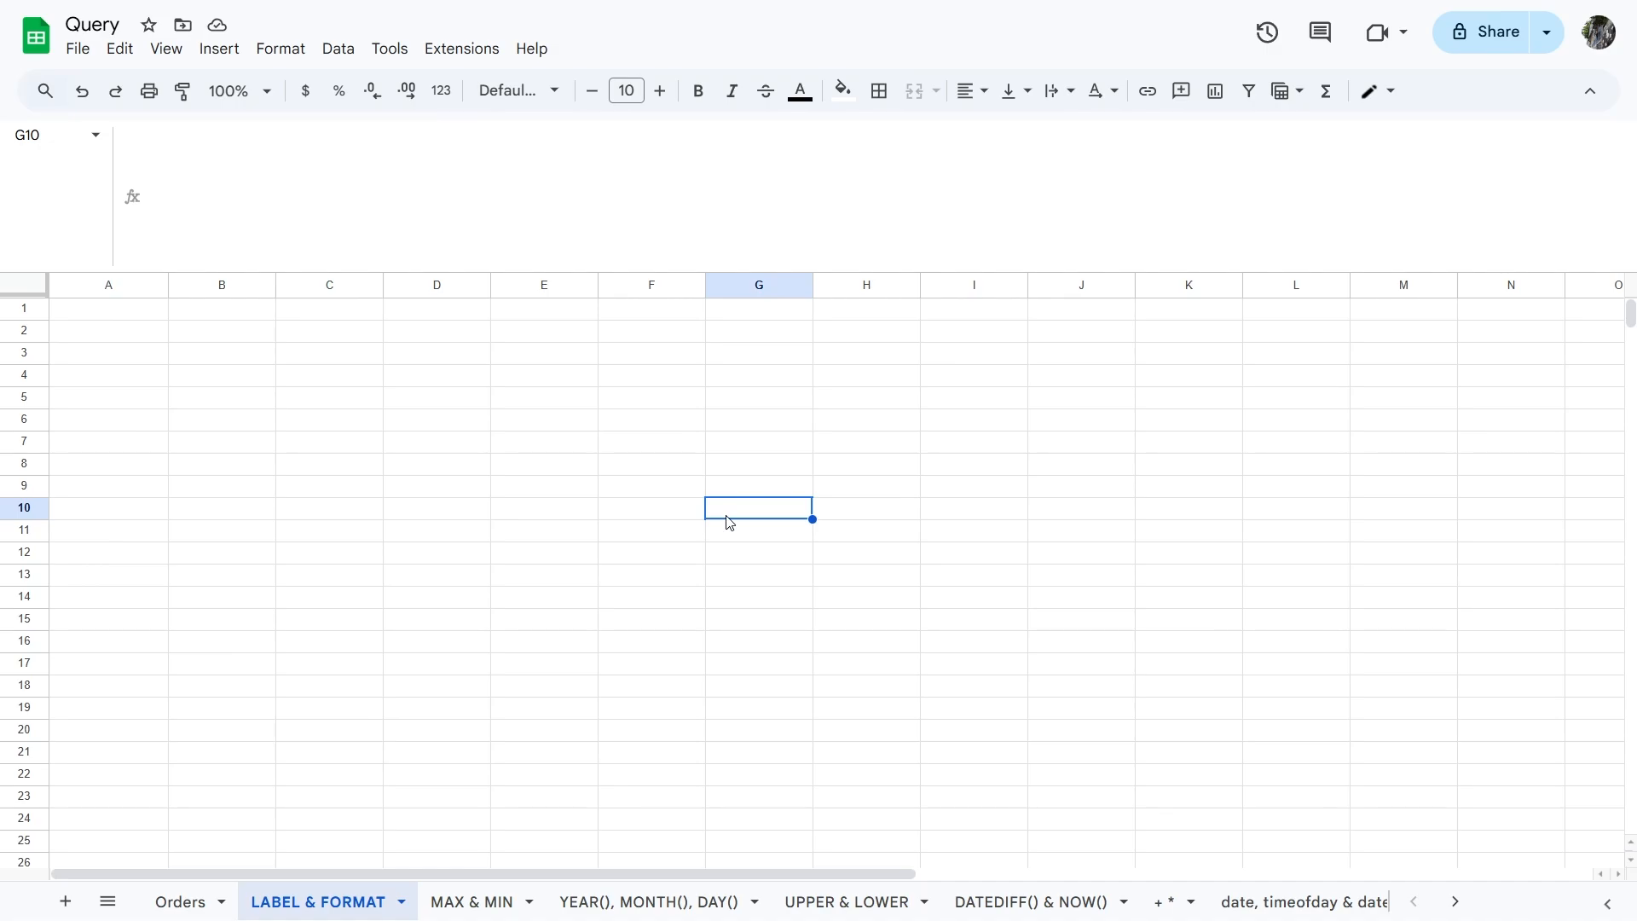
pyautogui.click(98, 318)
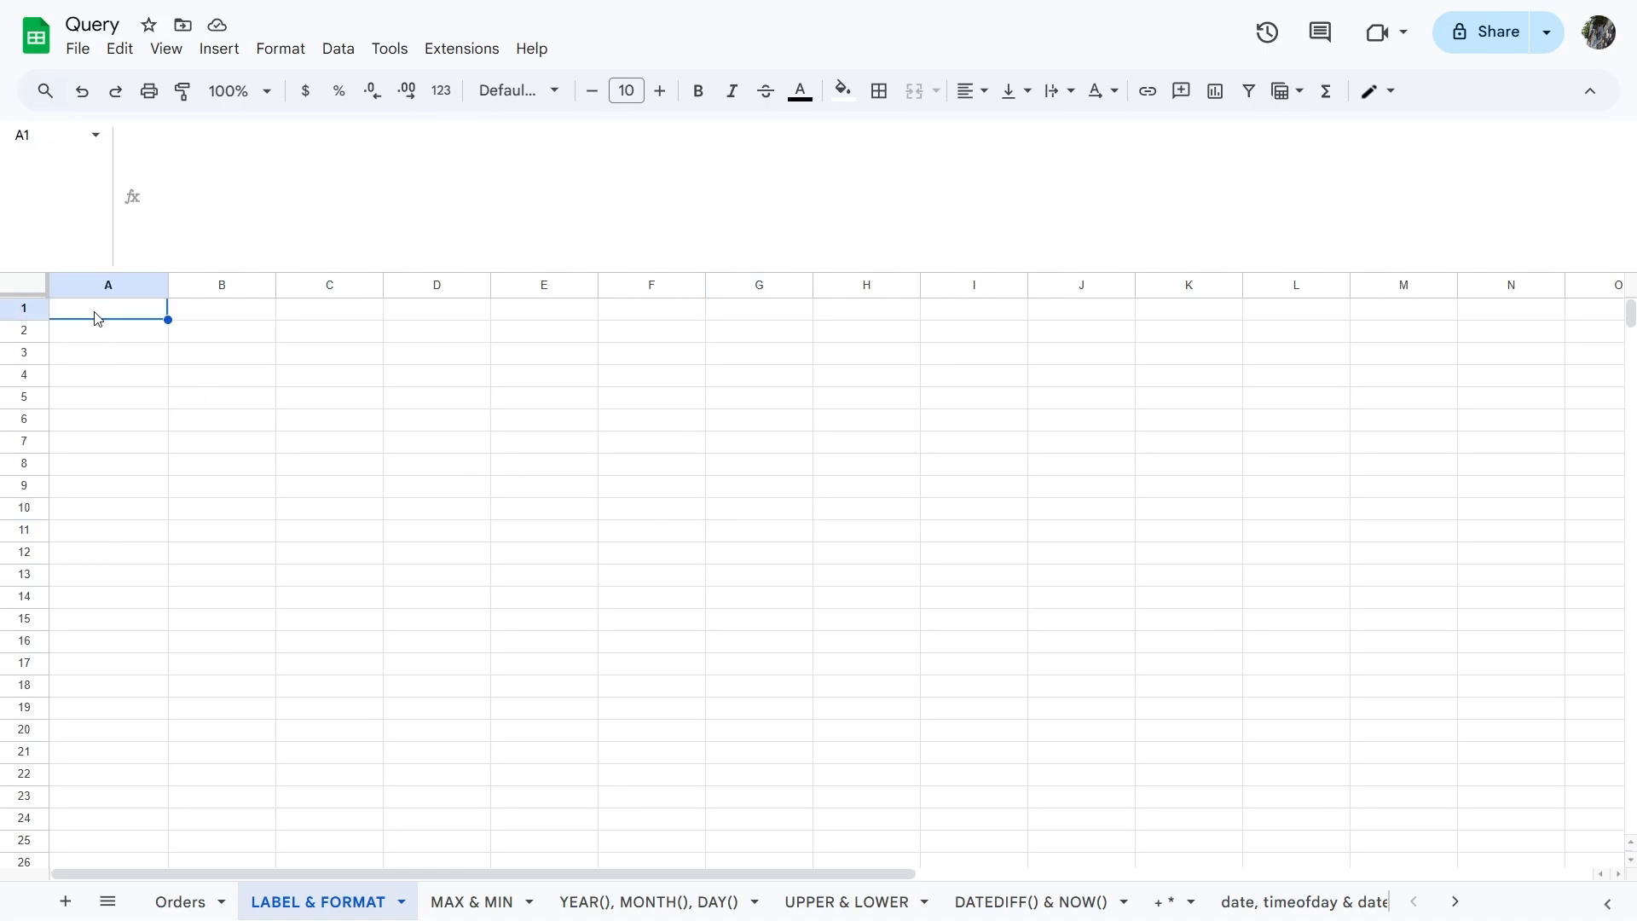
pyautogui.write('=Q')
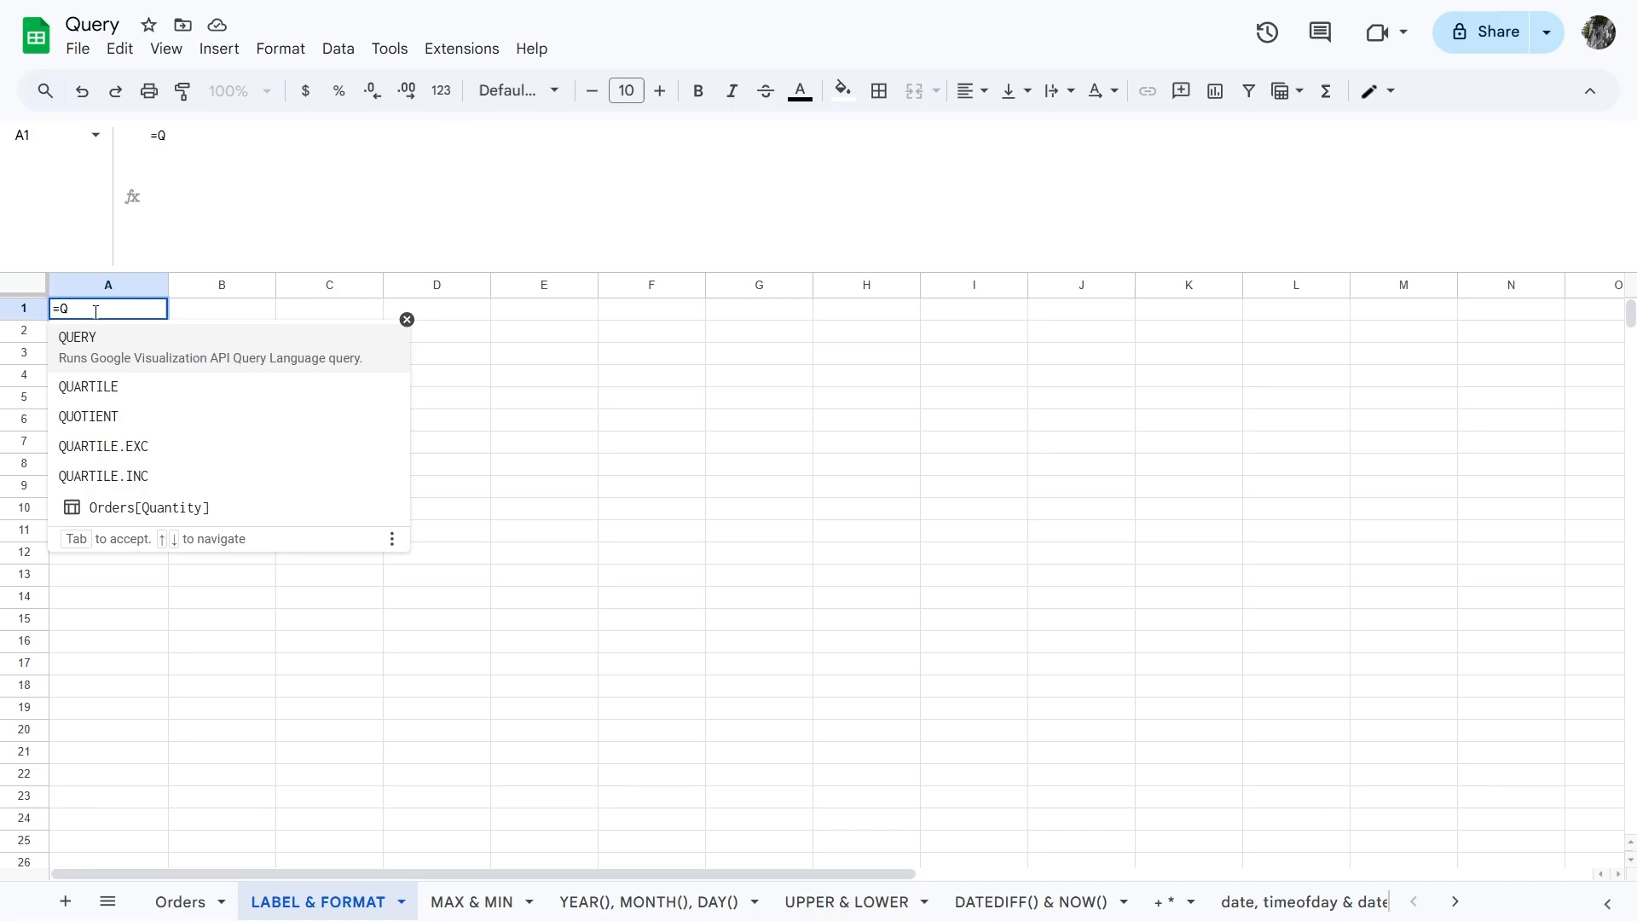
pyautogui.click(81, 341)
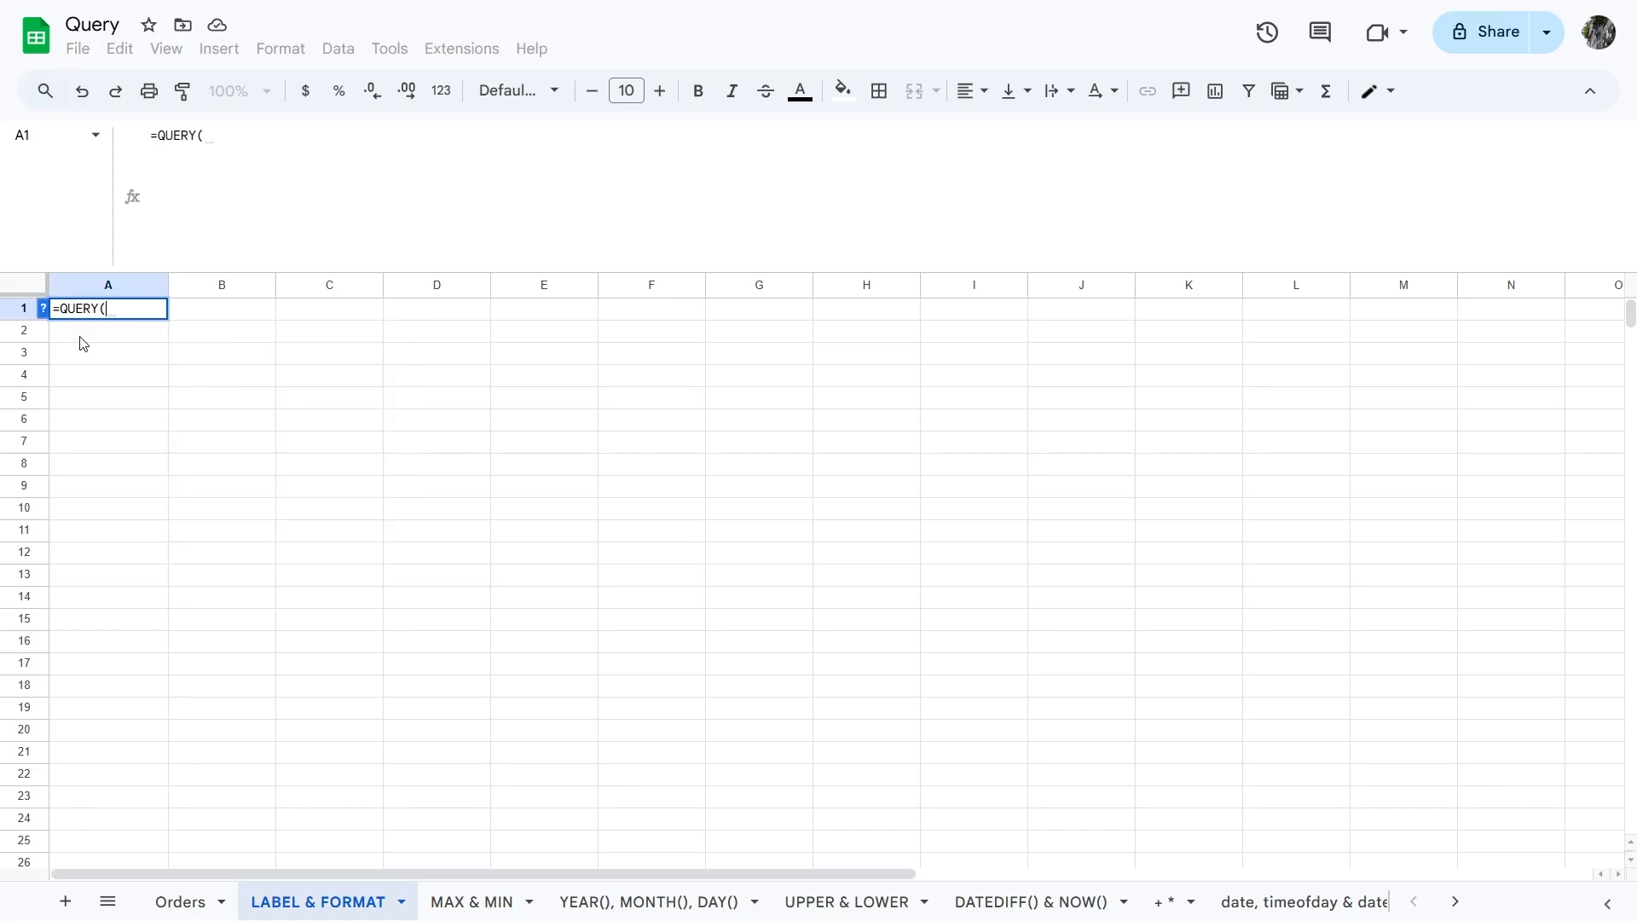
pyautogui.click(173, 900)
pyautogui.moveTo(158, 384); pyautogui.dragTo(1485, 682)
# Step: Begin the query string with "select D, AVG(F)" and "group by D" on separate lines
pyautogui.write(',')
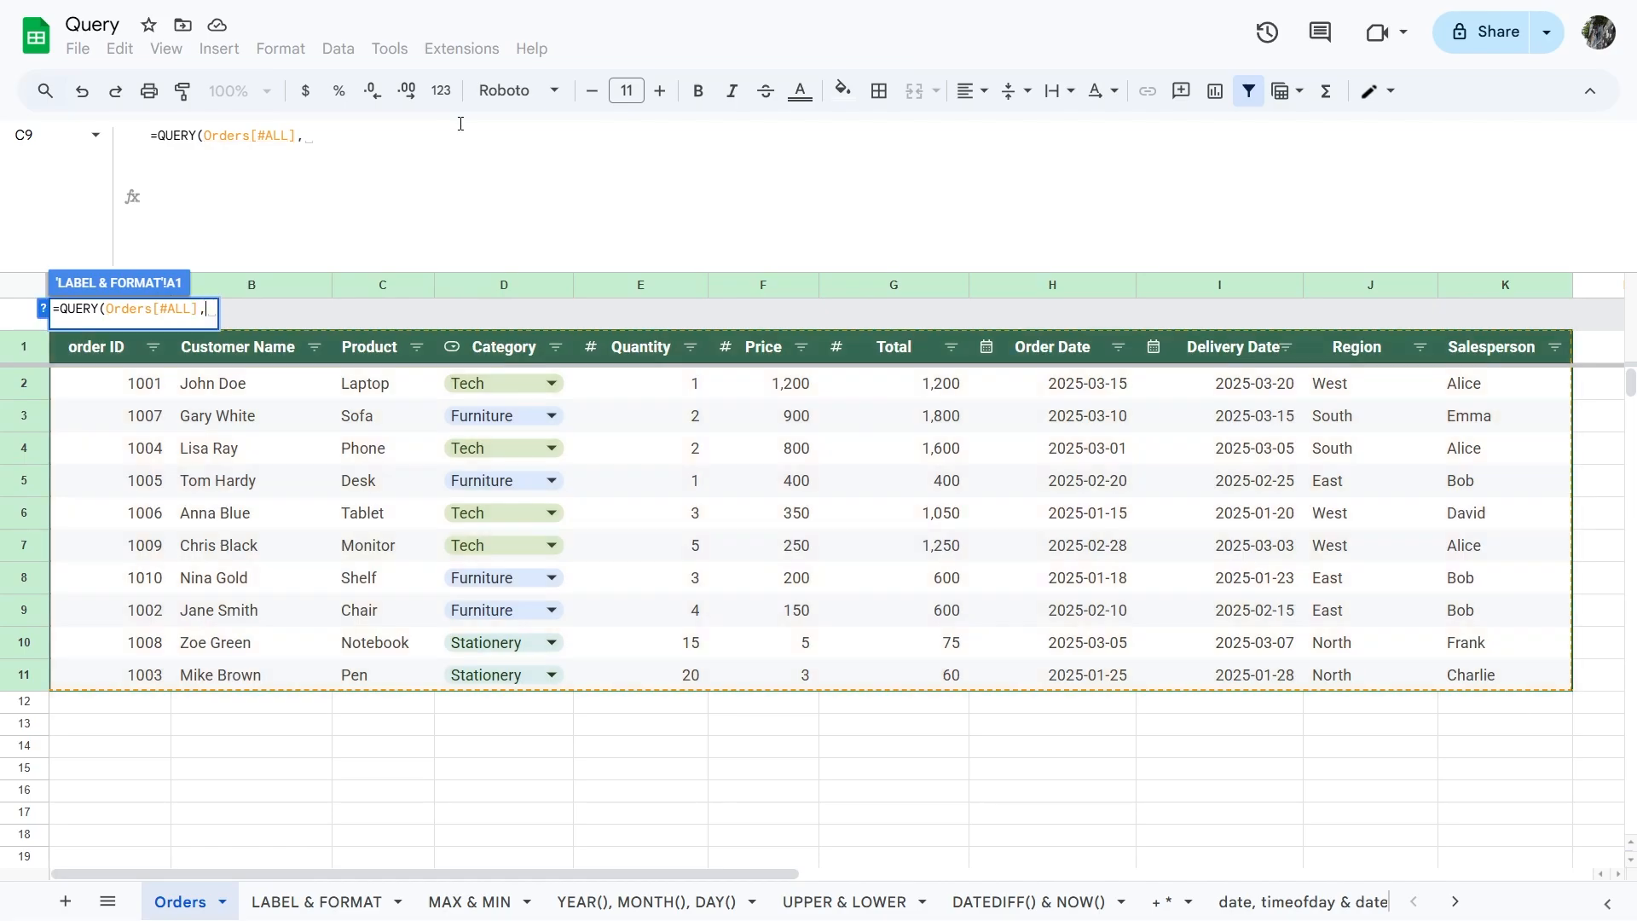
pyautogui.hotkey('alt', 'Return')
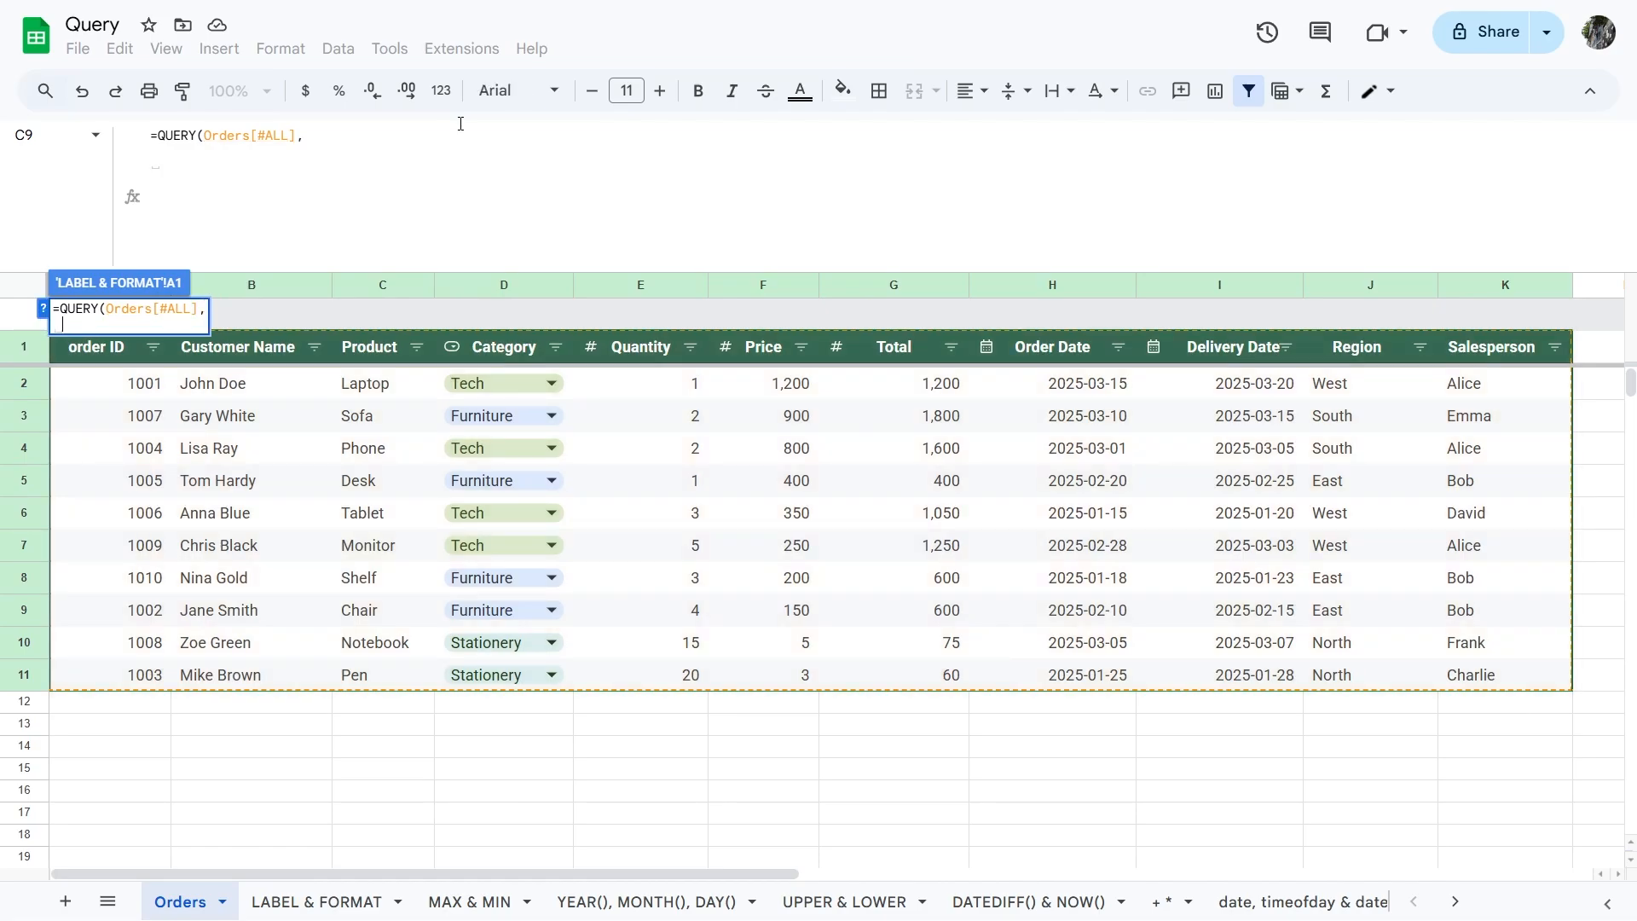
pyautogui.write('"')
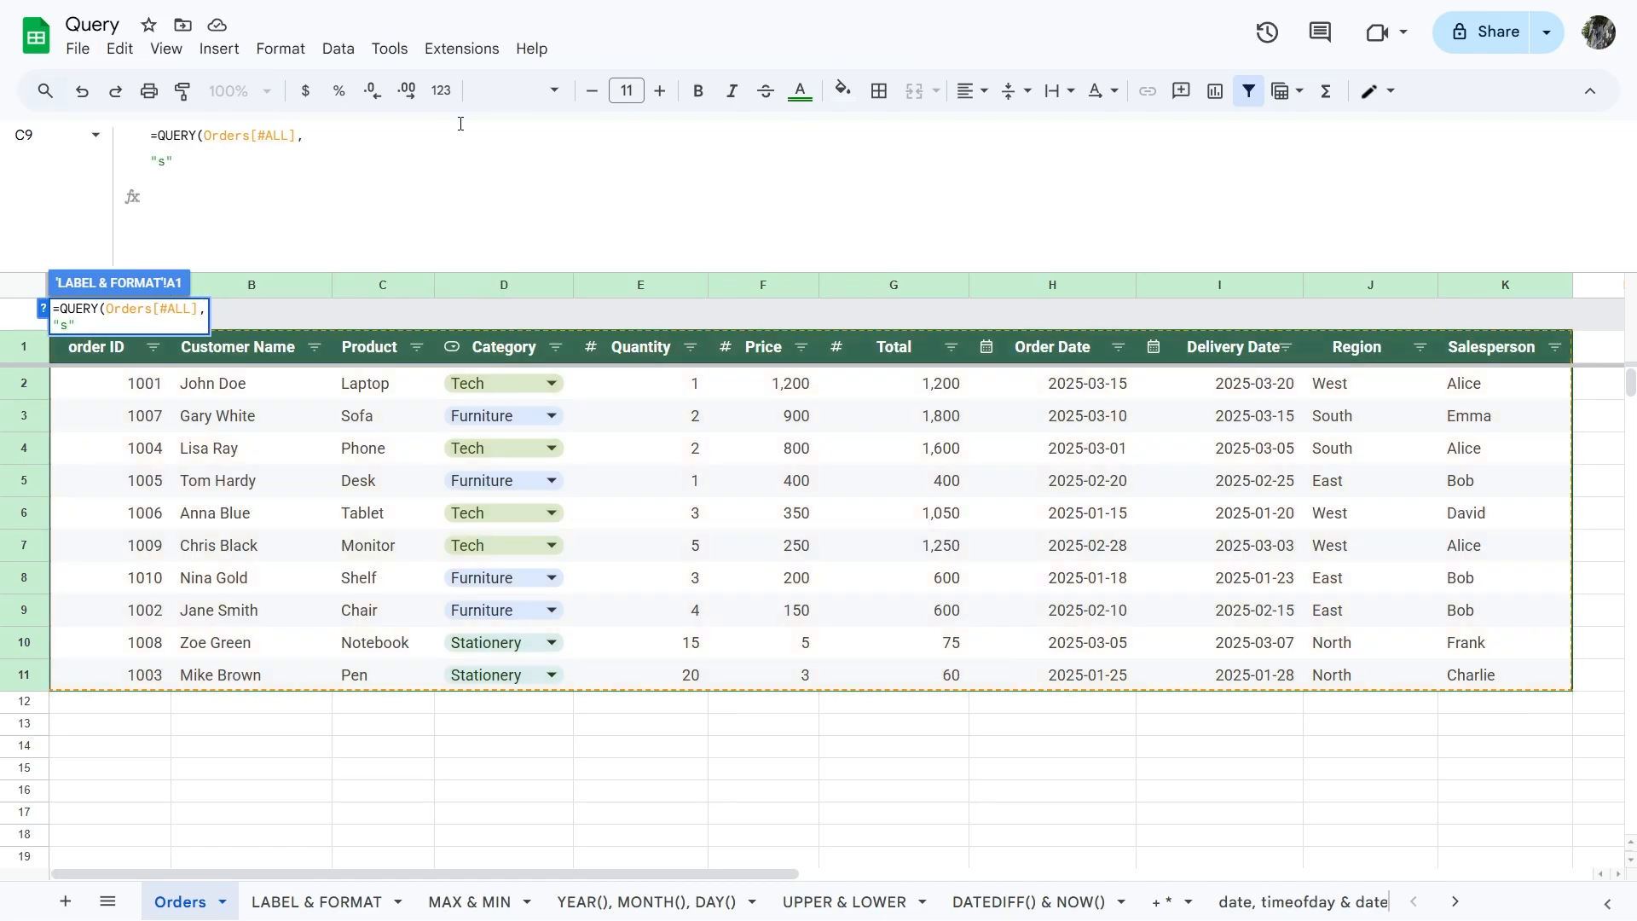
pyautogui.write('"select D, AVG(F)')
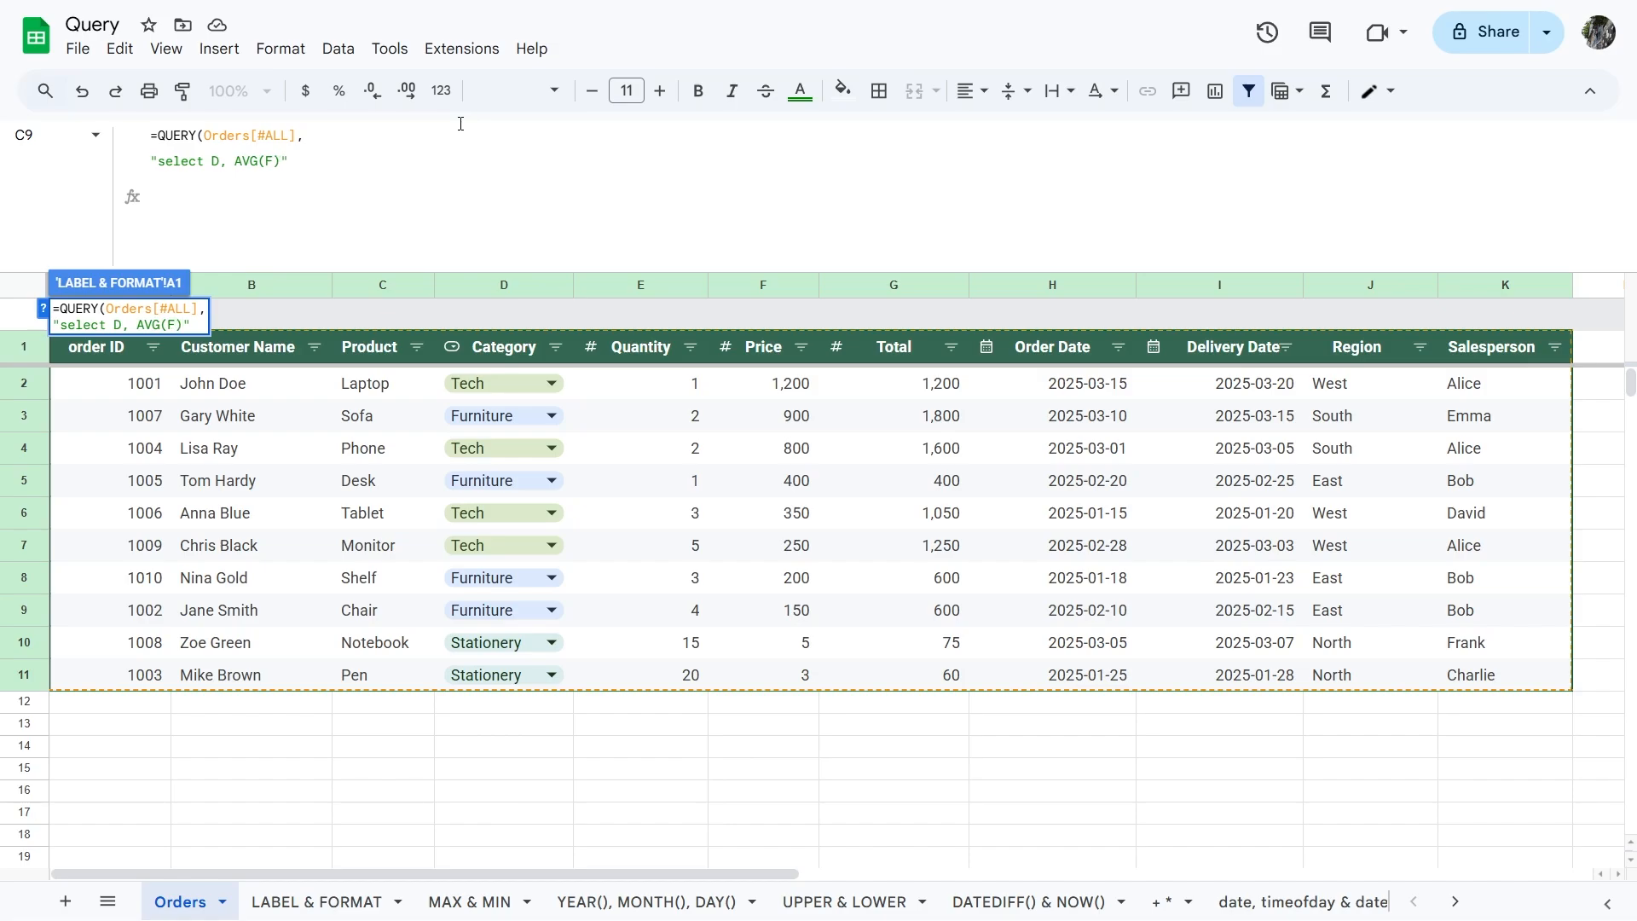
pyautogui.hotkey('ctrl', 'Return')
pyautogui.write('group')
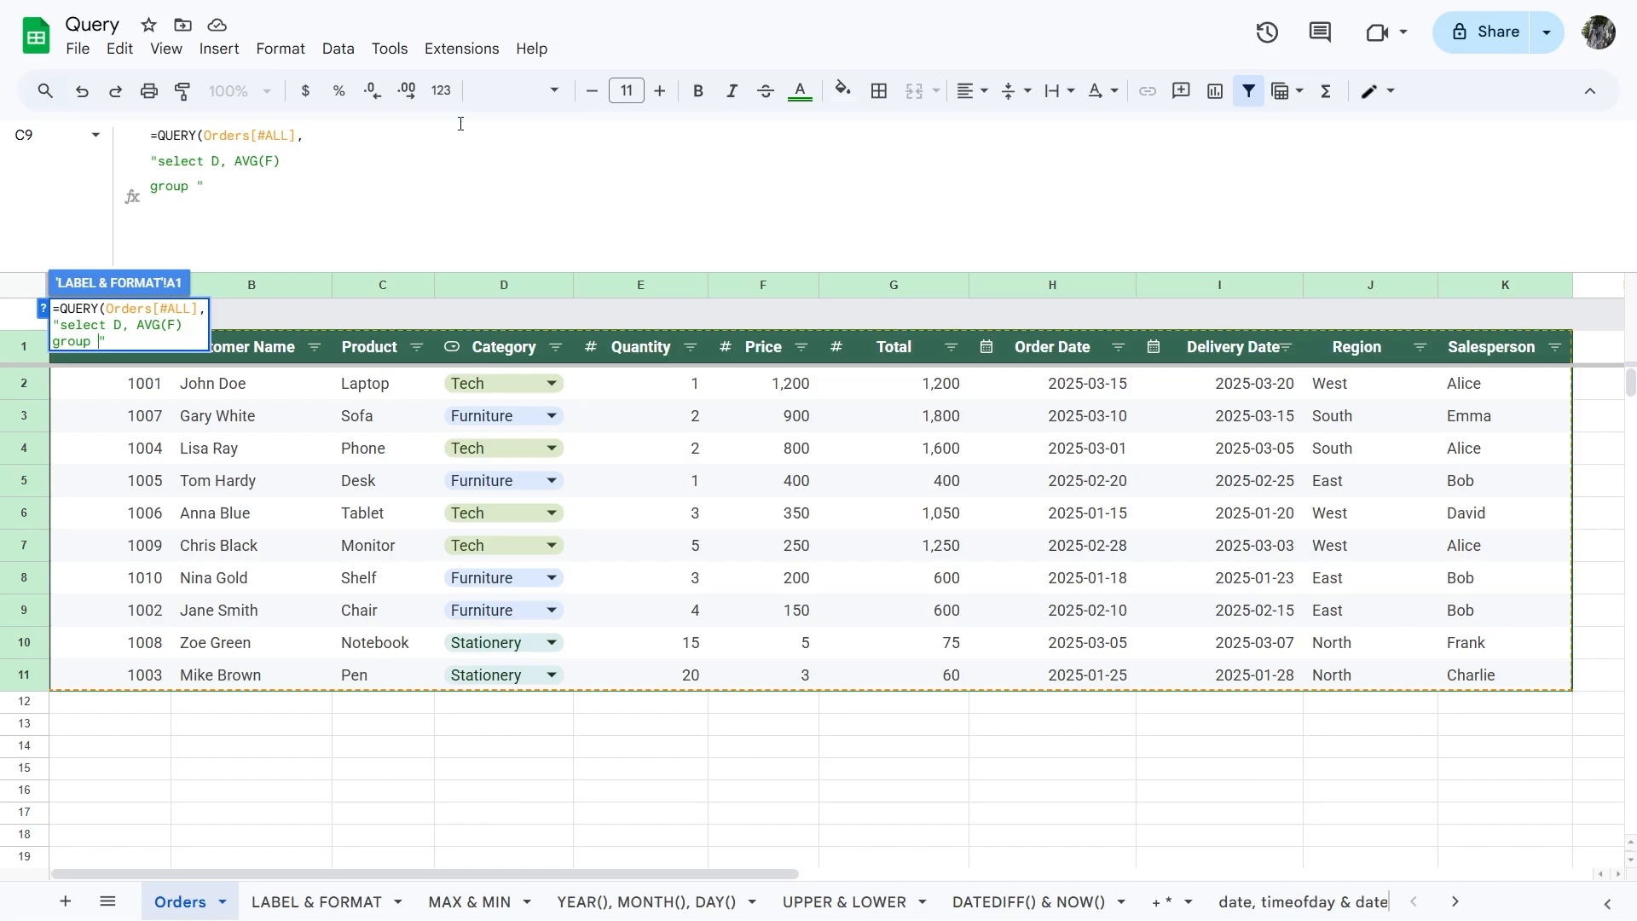
pyautogui.write(' by D')
# Step: Add a label clause on a new line naming D 'Product category' and AVG(F) 'Average Price'
pyautogui.hotkey('ctrl', 'Return')
pyautogui.write('label D ')
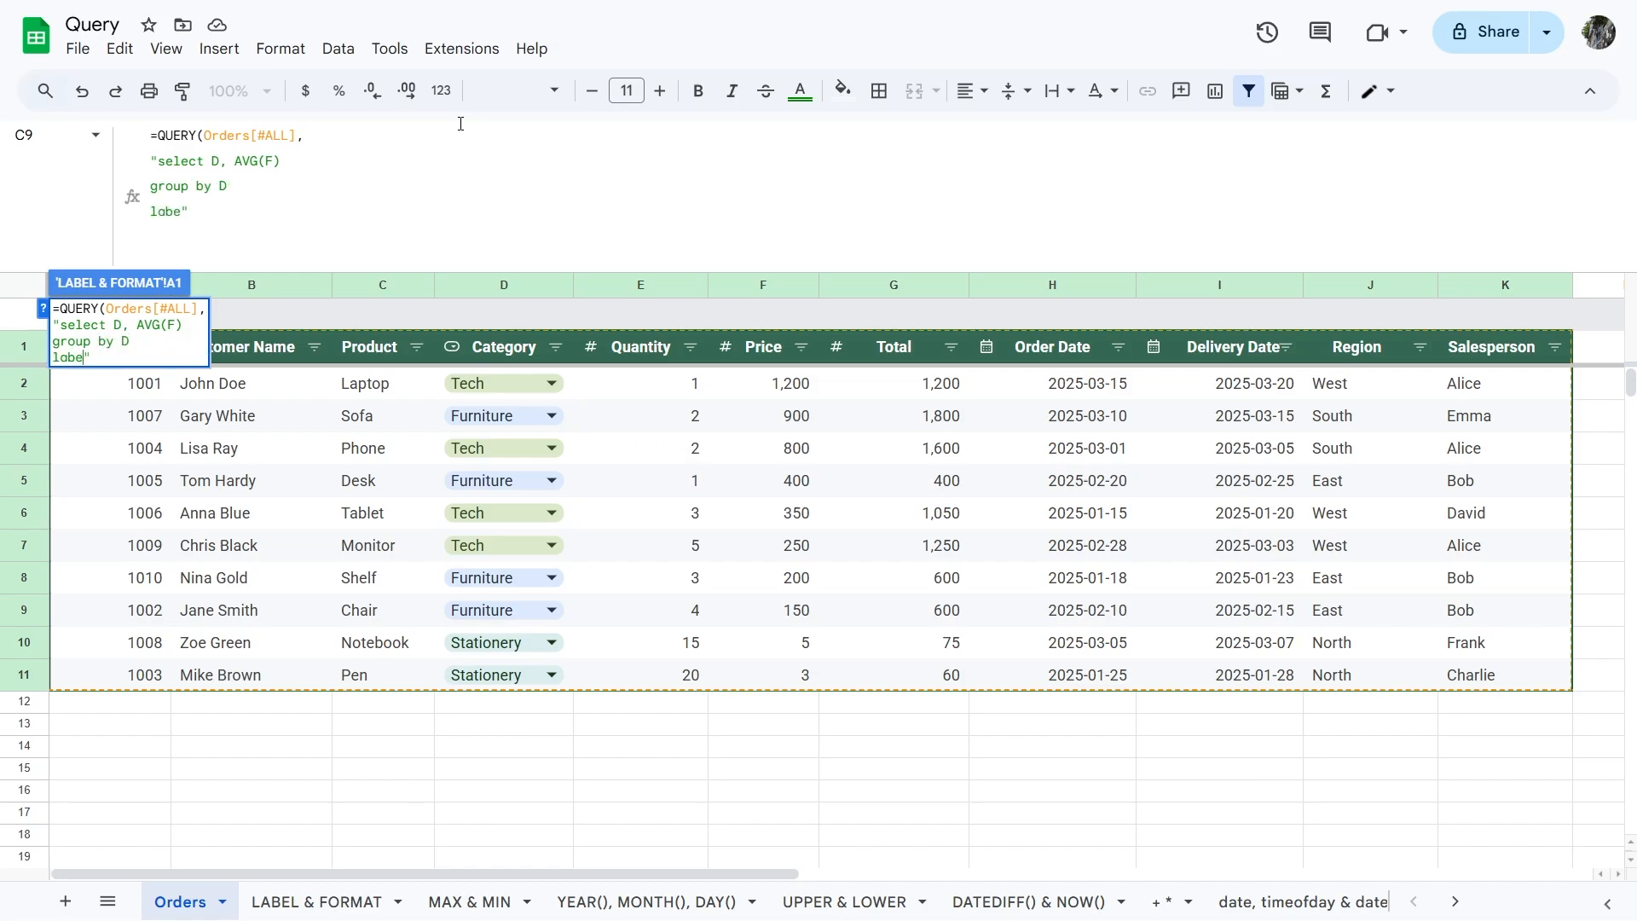
pyautogui.write("'Product category', AVG(F) '")
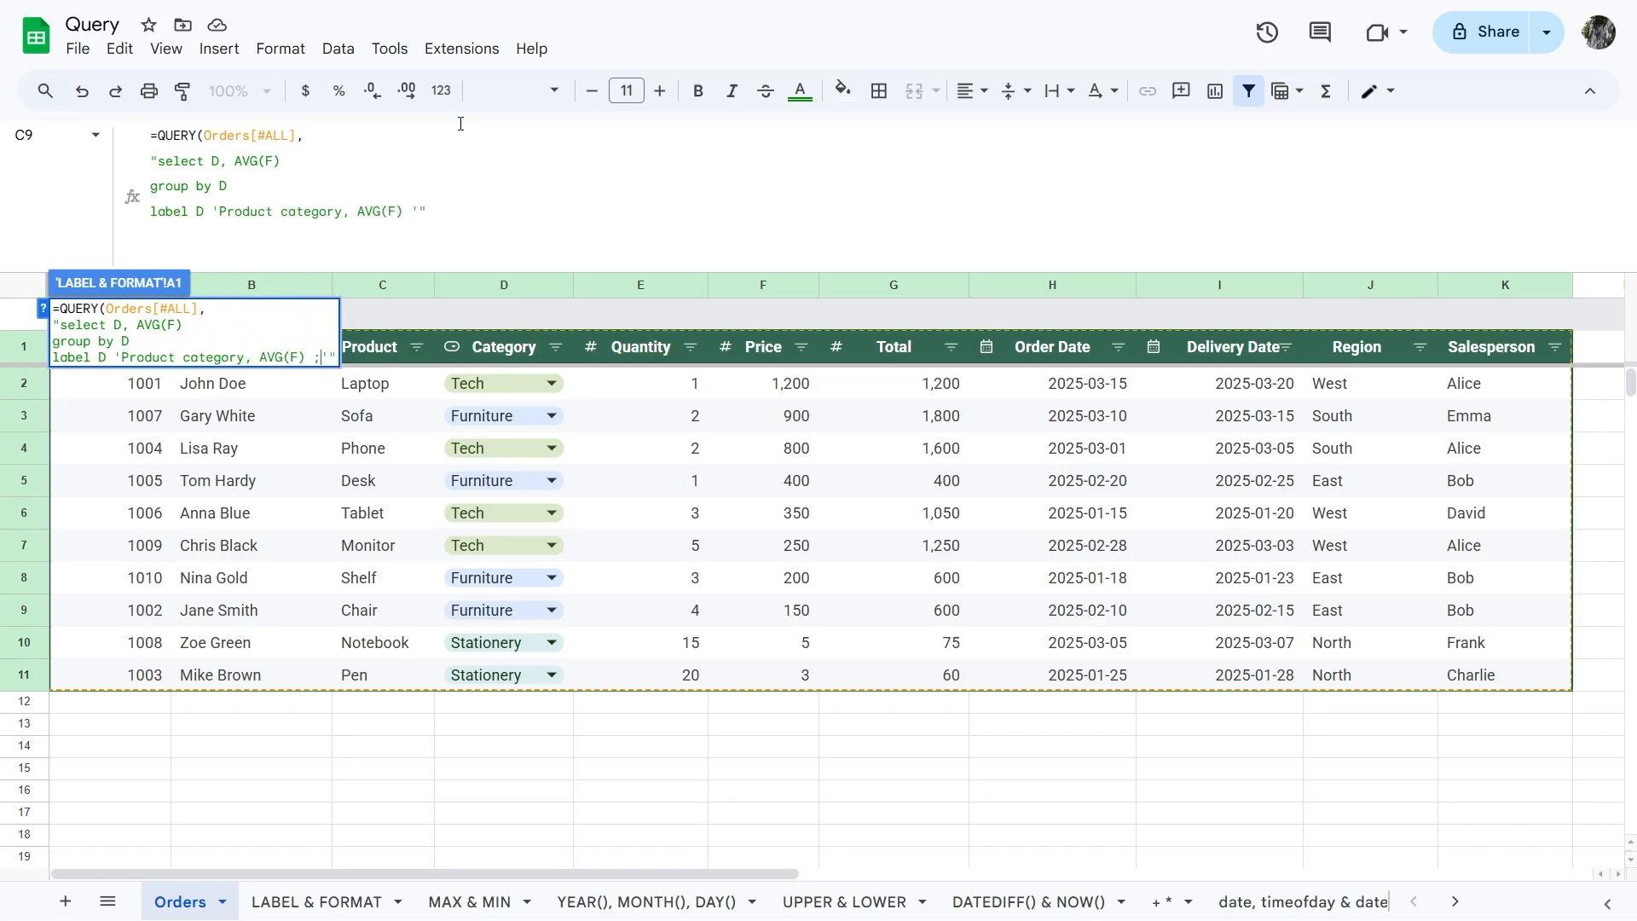
pyautogui.press('BackSpace')
pyautogui.click(247, 356)
pyautogui.write("'")
pyautogui.press('Right')
pyautogui.write("'")
pyautogui.press('Delete')
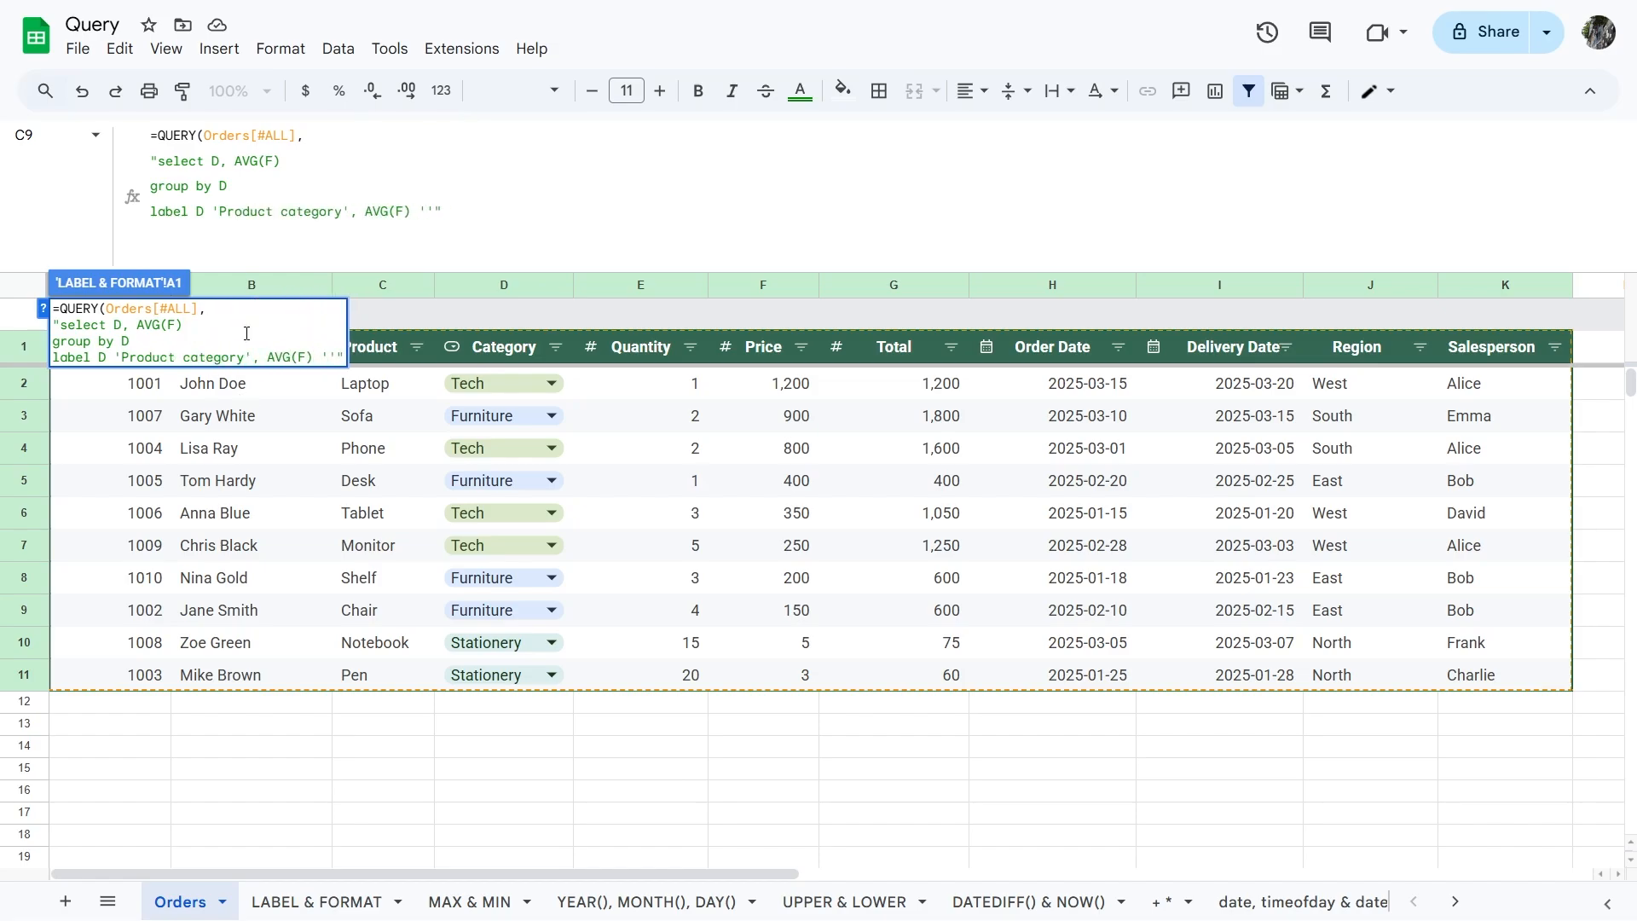
pyautogui.write('Average Price')
# Step: Add the clause "format AVG(F) '$#,##0.00'" on a new line of the query string and complete the formula
pyautogui.hotkey('ctrl', 'Return')
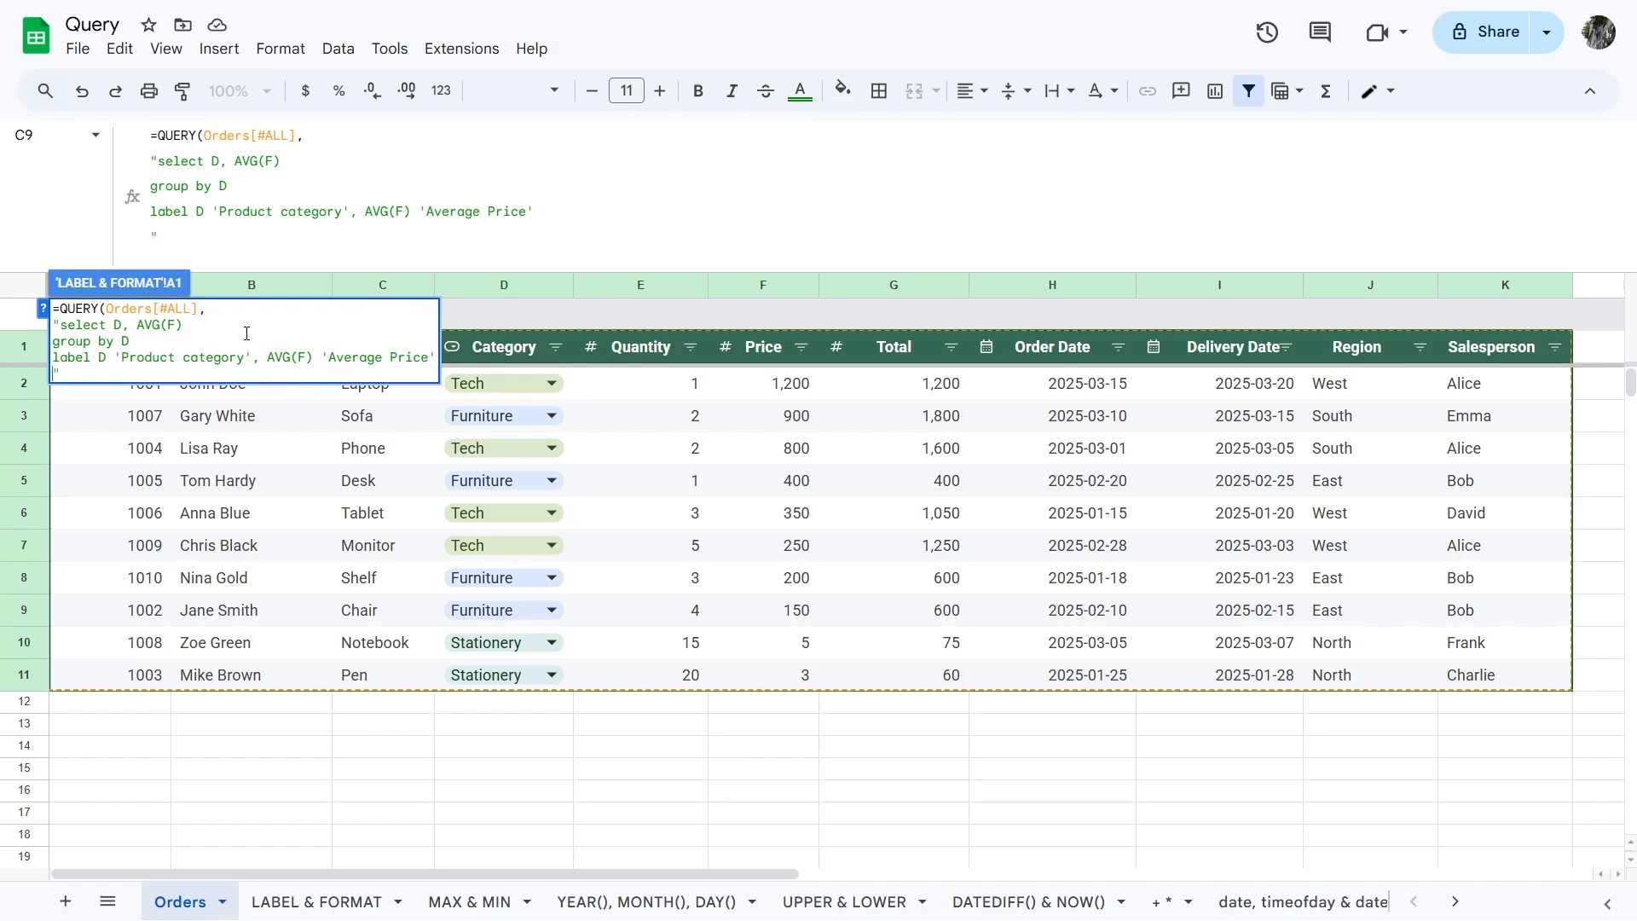
pyautogui.write('format AVG(F)')
pyautogui.write("'$#,##0.00'")
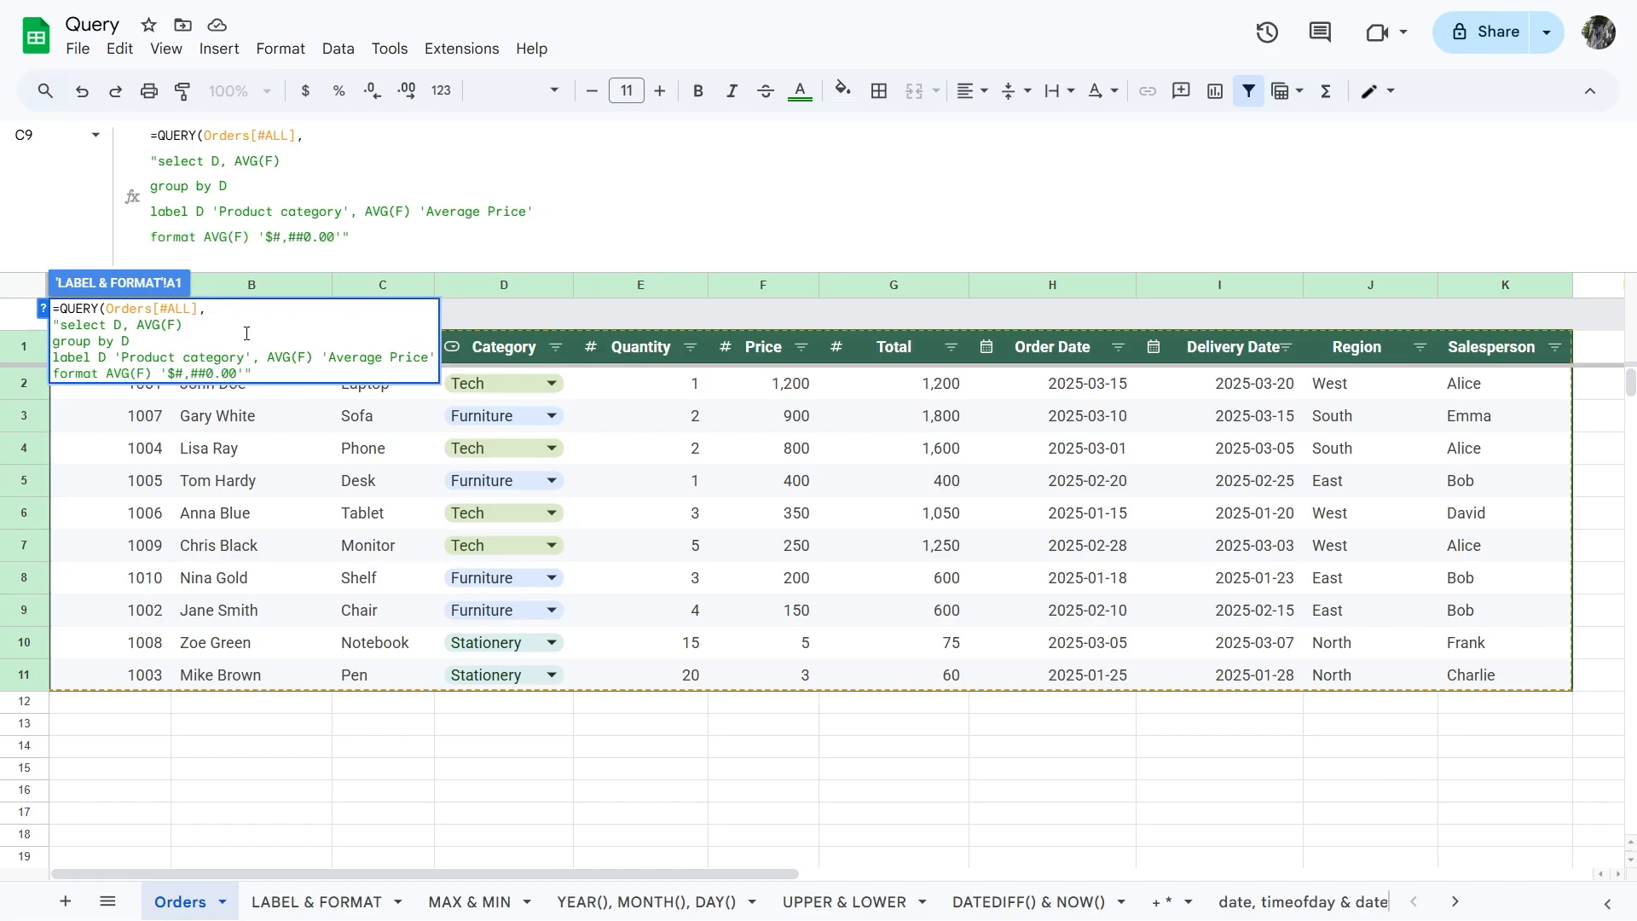
pyautogui.press('Return')
pyautogui.click(427, 369)
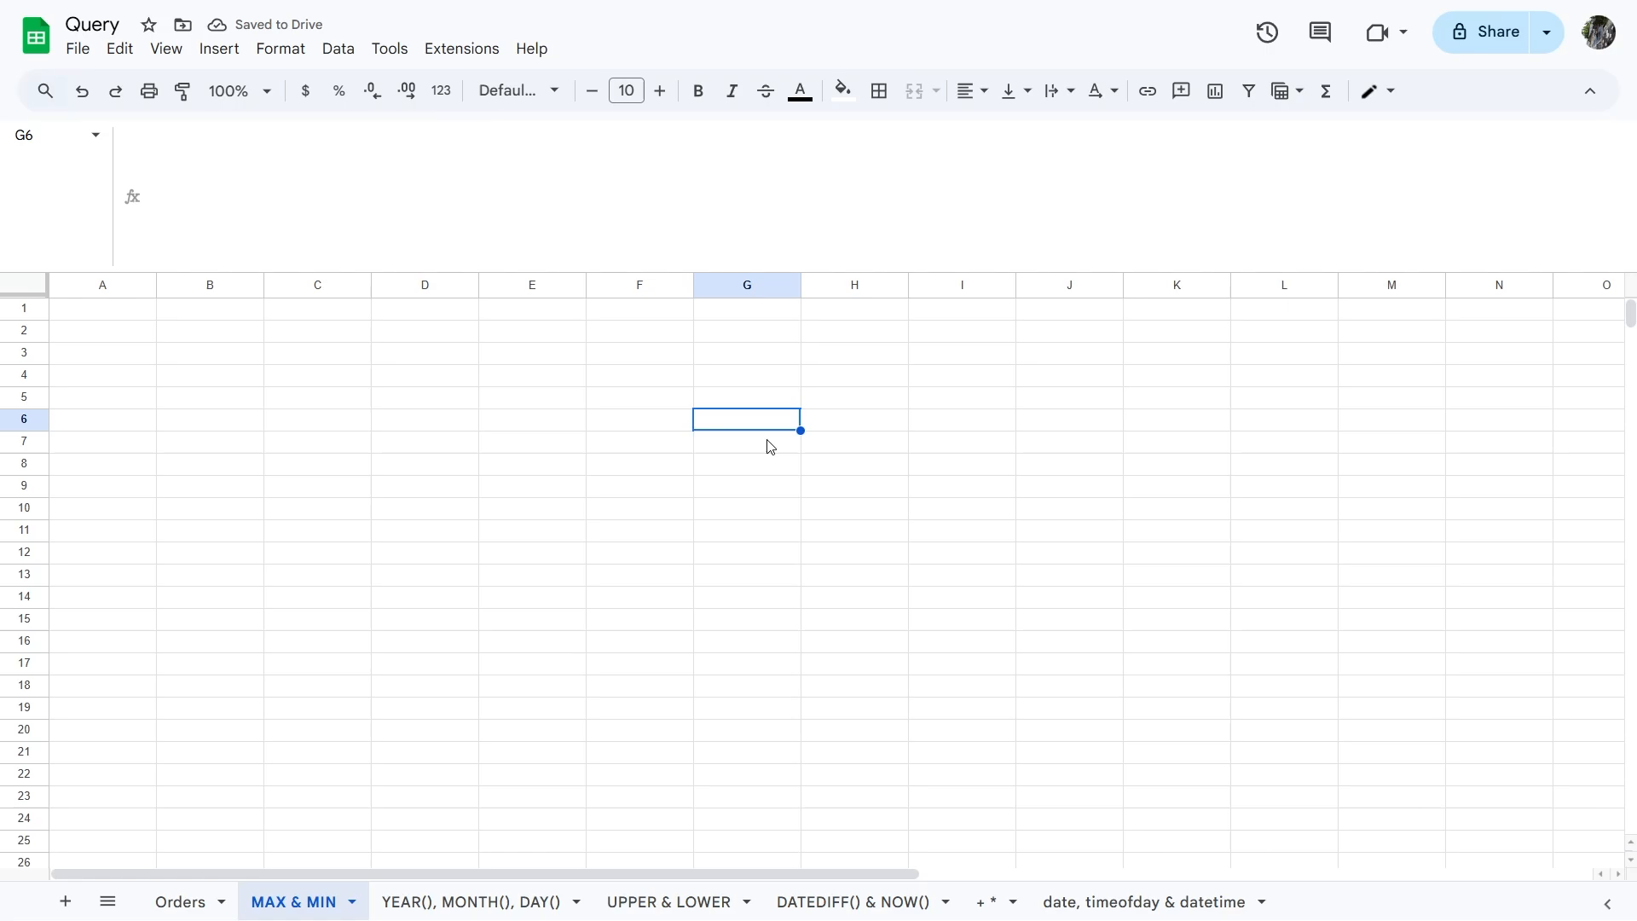
# Step: Start a QUERY formula in cell A1 of the MAX & MIN sheet with the entire Orders table, including headers, as its data
pyautogui.click(118, 321)
pyautogui.write('=Q')
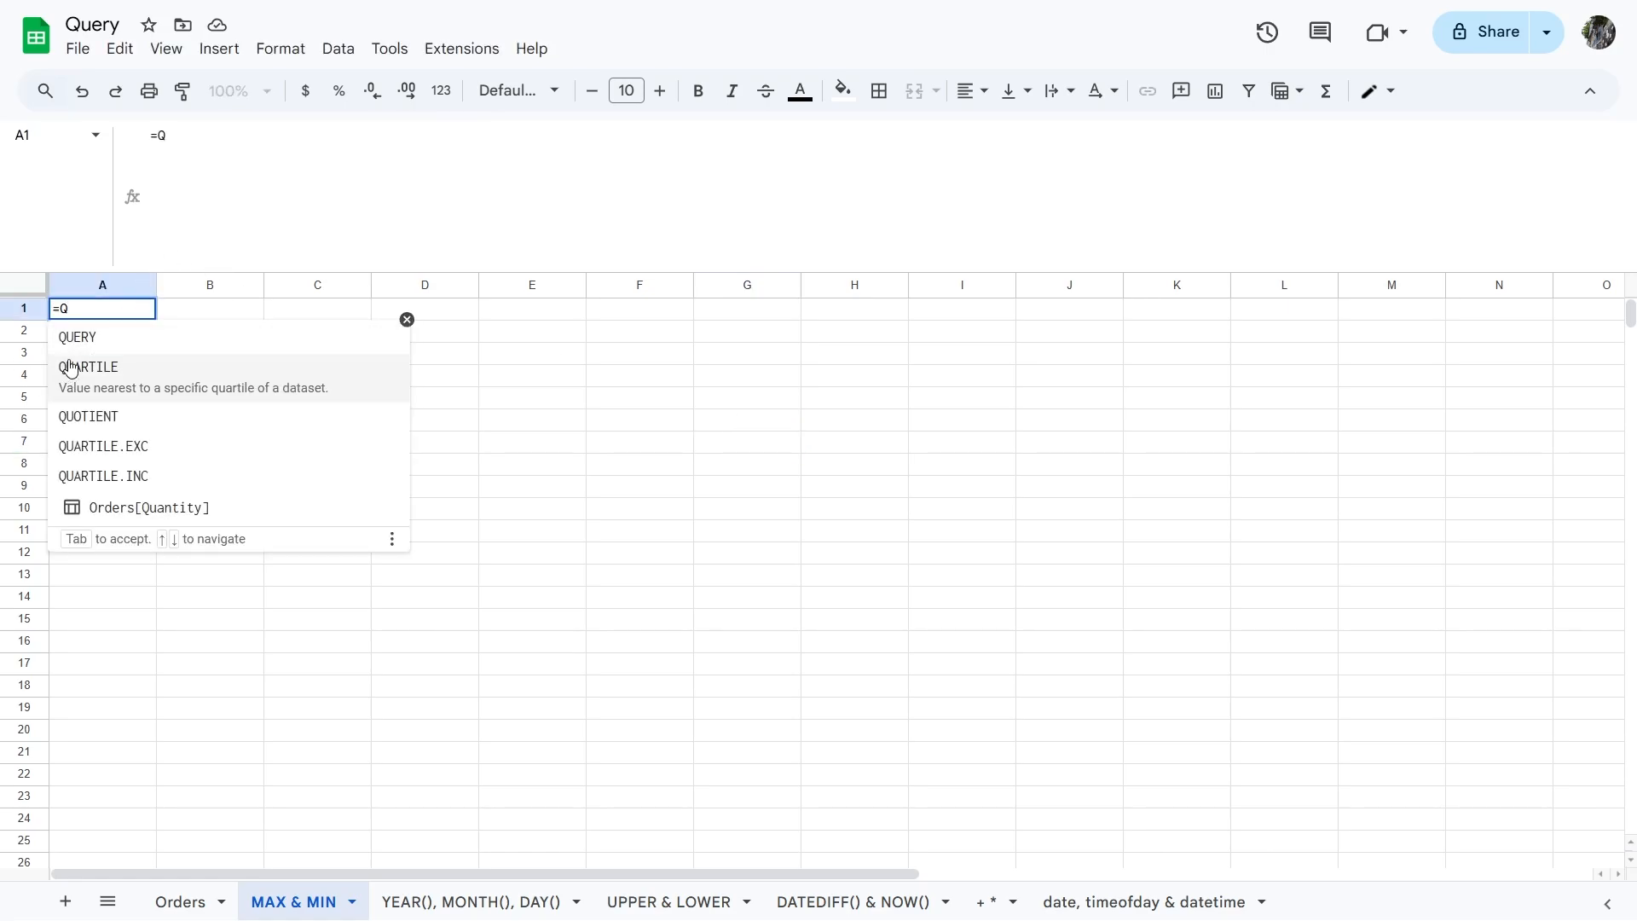
pyautogui.click(77, 338)
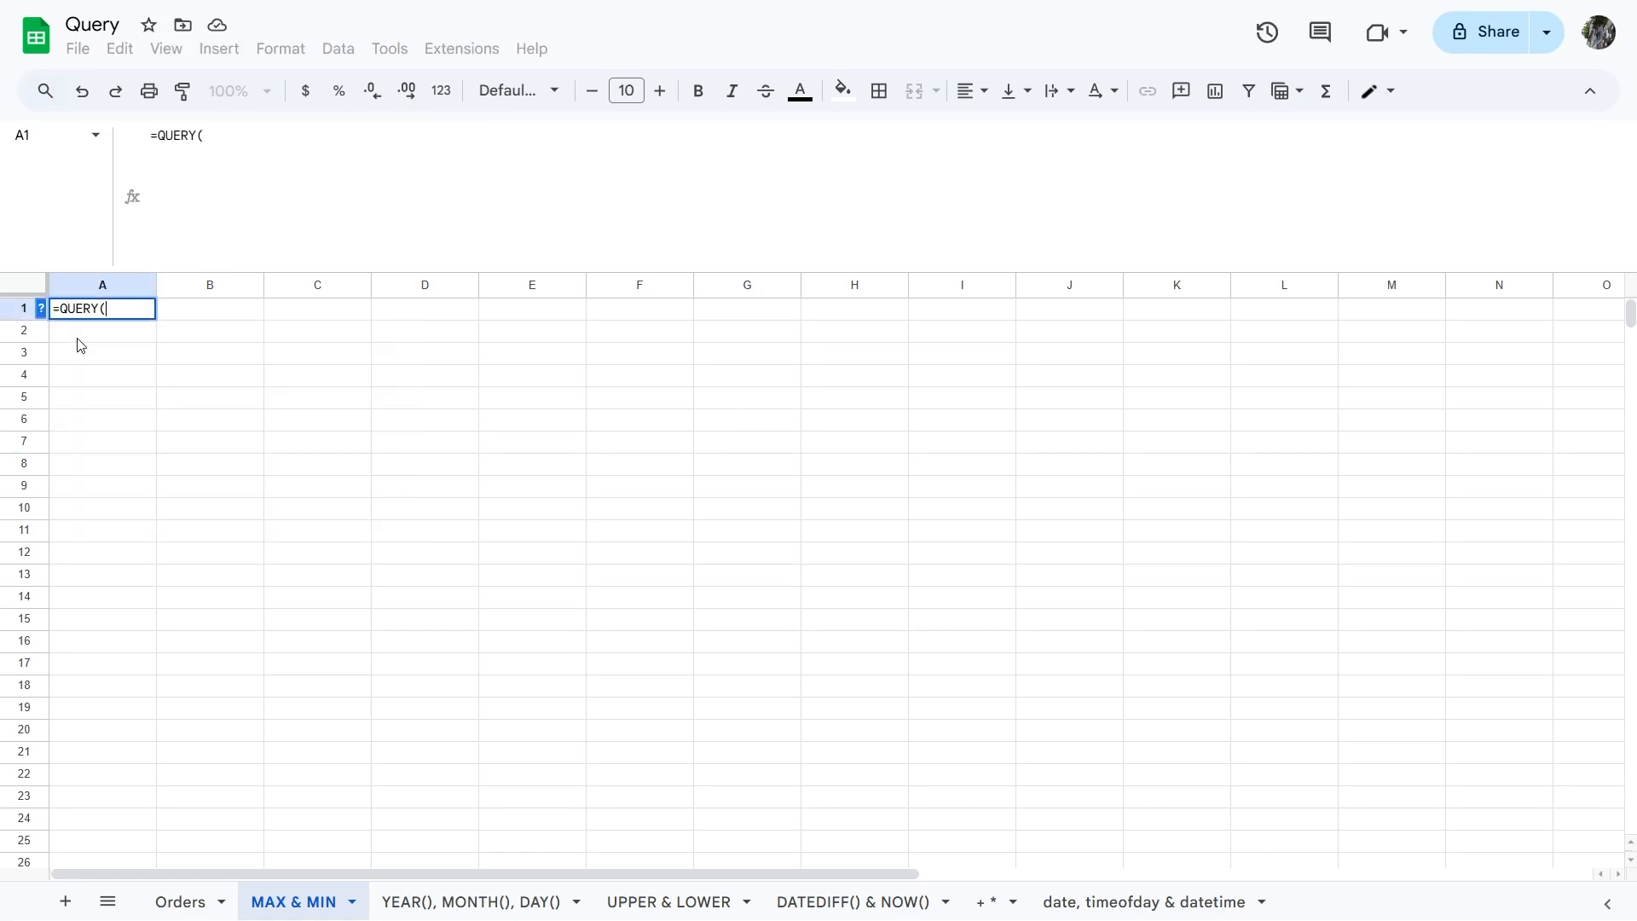
pyautogui.click(189, 901)
pyautogui.moveTo(80, 347); pyautogui.dragTo(1502, 681)
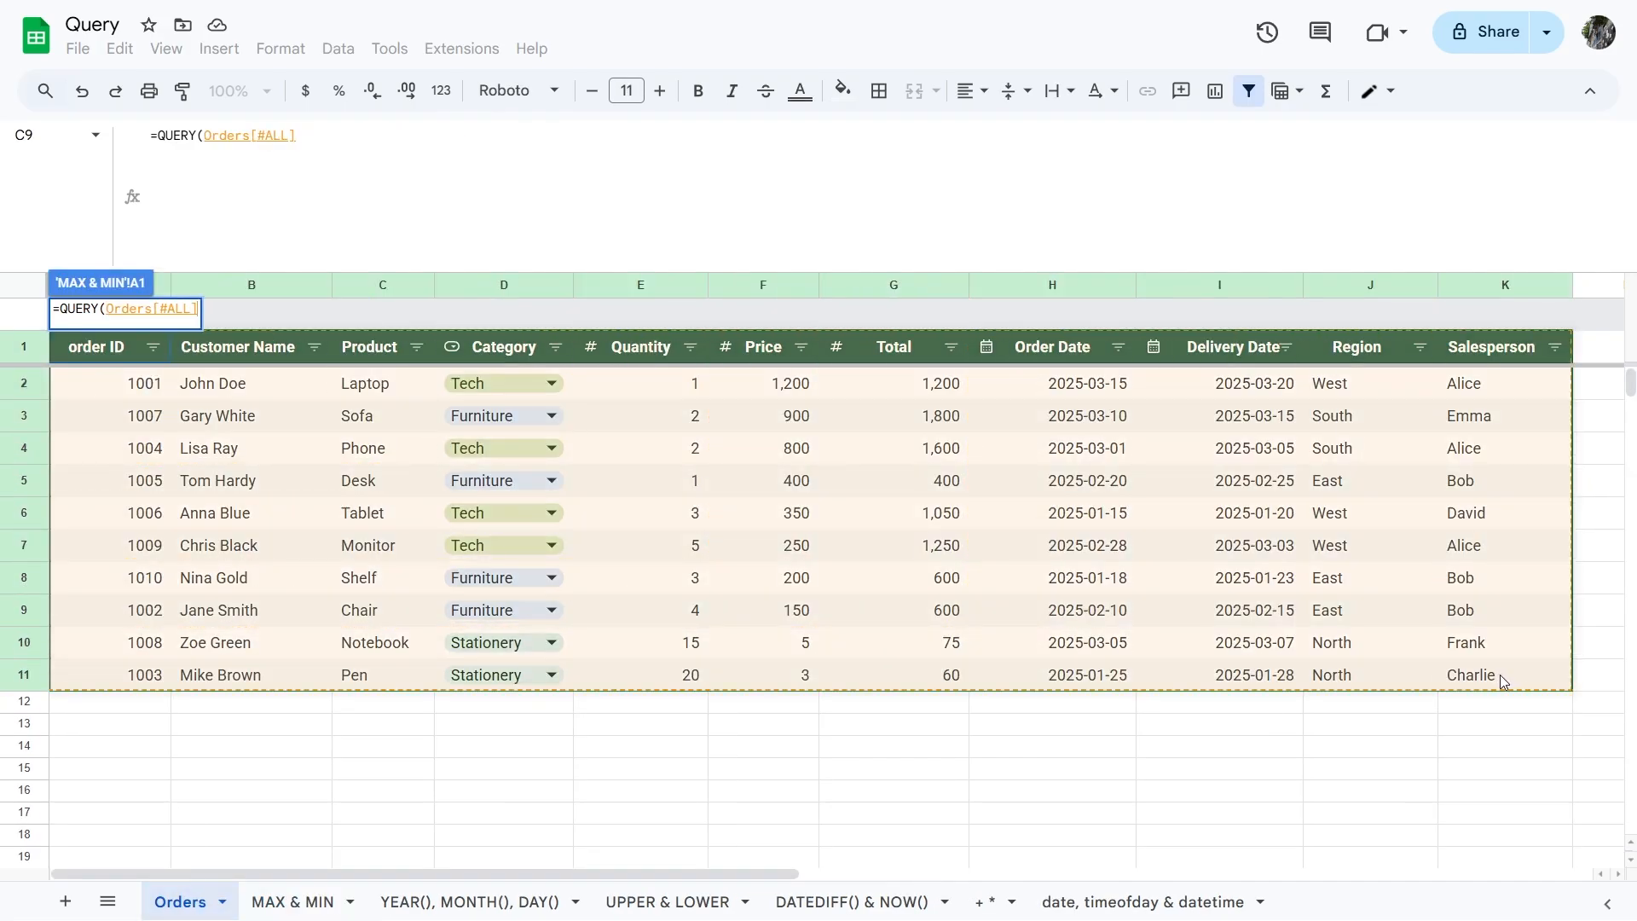
pyautogui.write(', ')
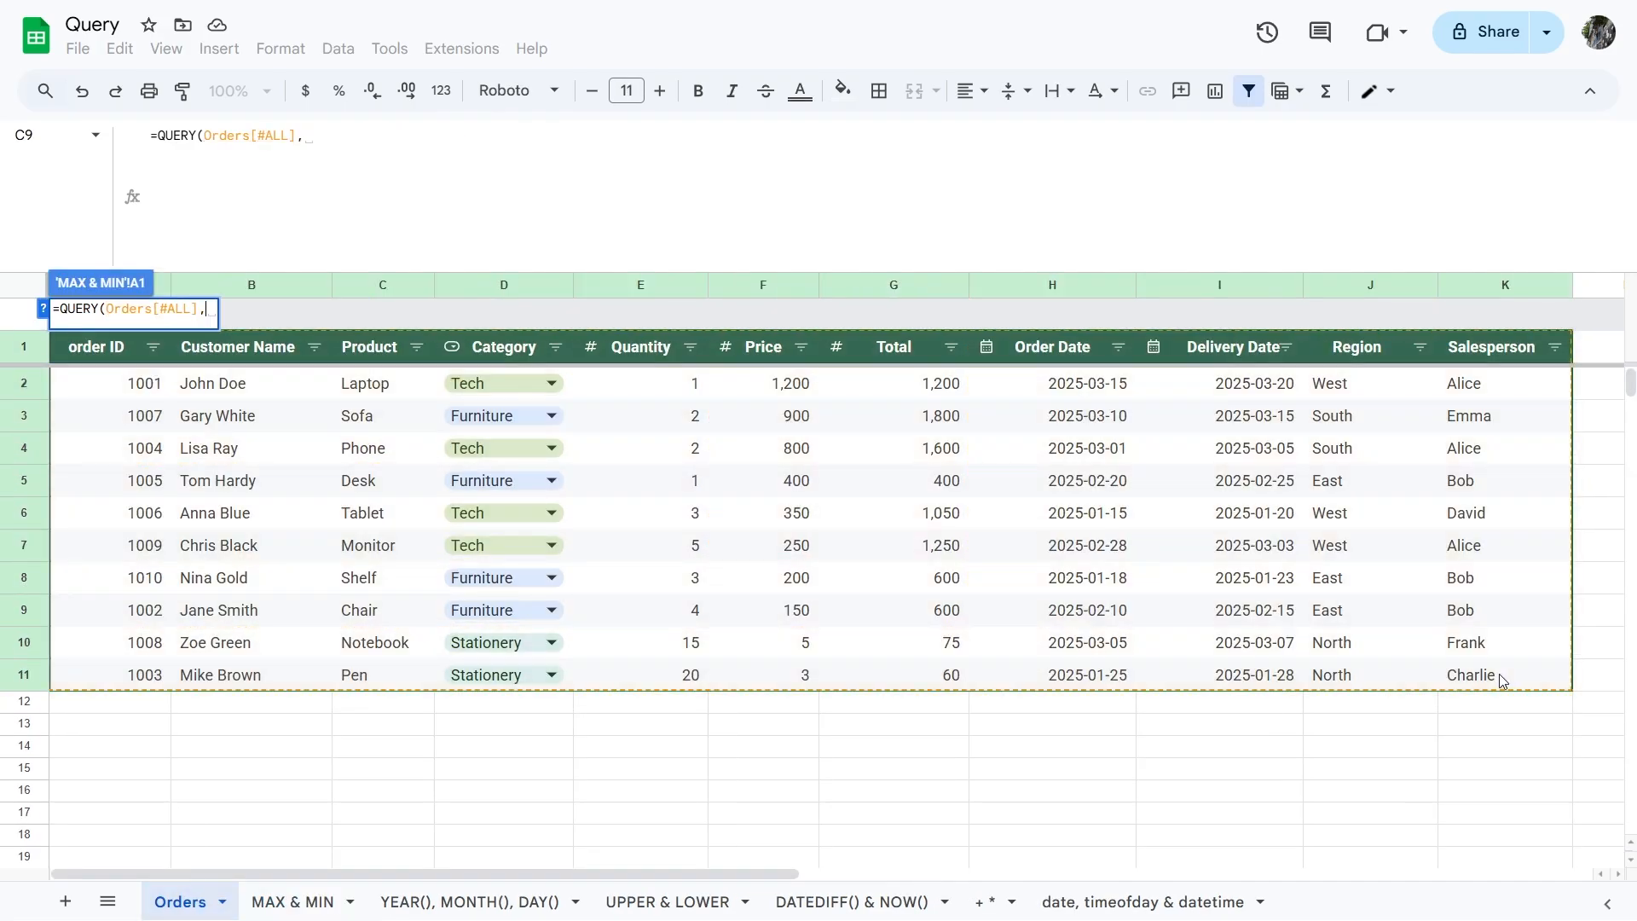
# Step: Add the query string "select MAX(F), MIN(F) where D='Furniture'" and complete the formula
pyautogui.write('""')
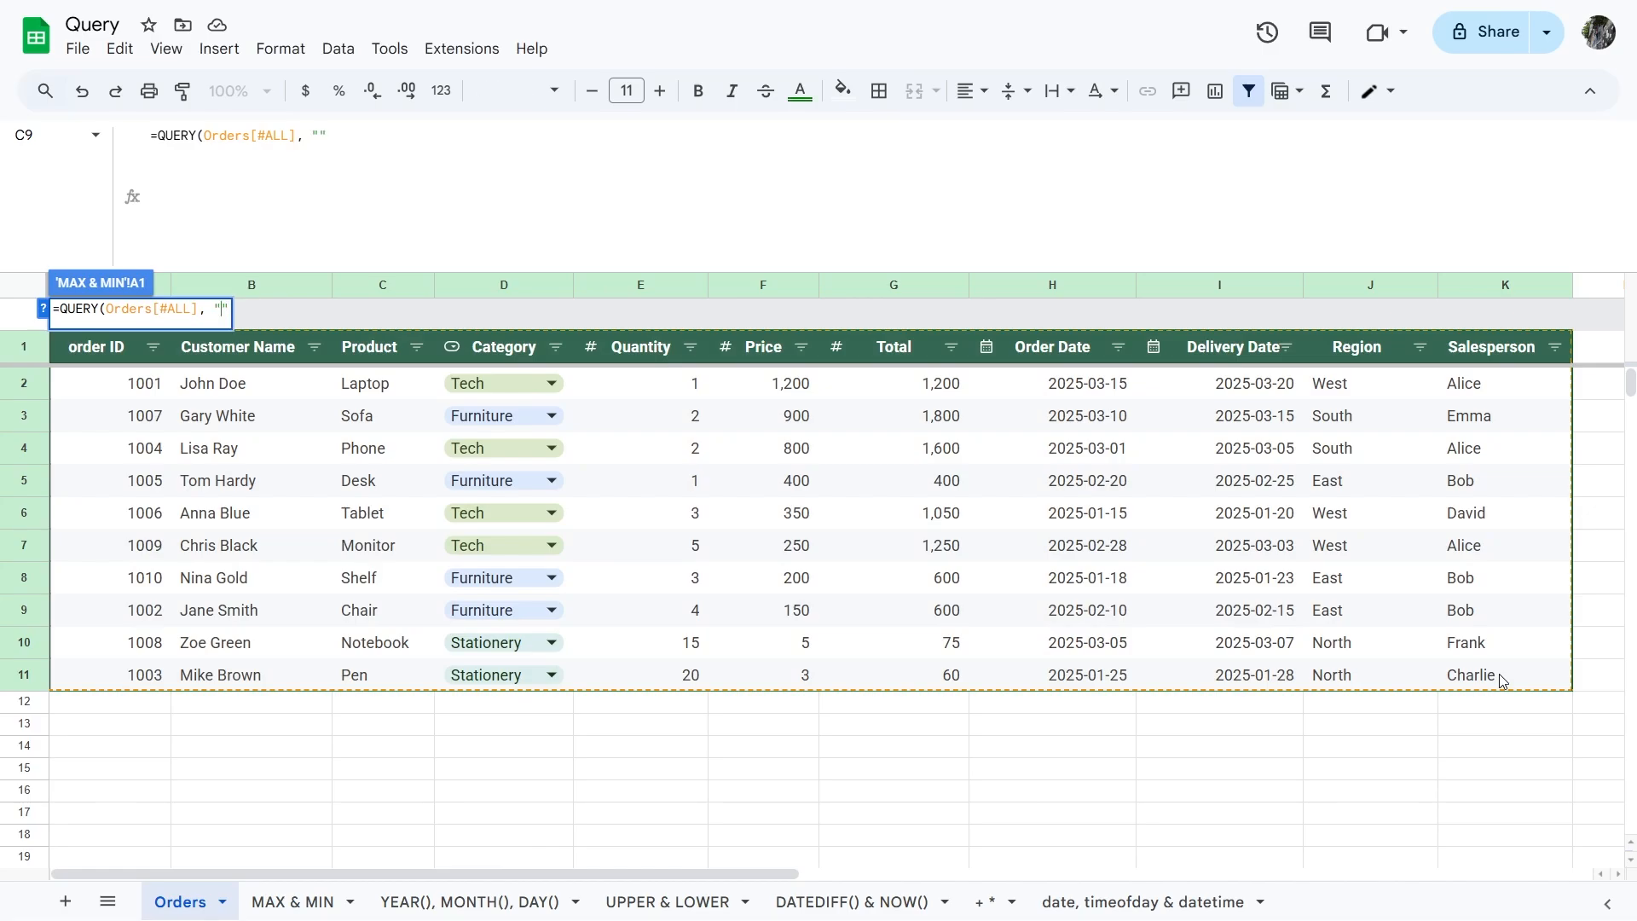
pyautogui.write('select MAX')
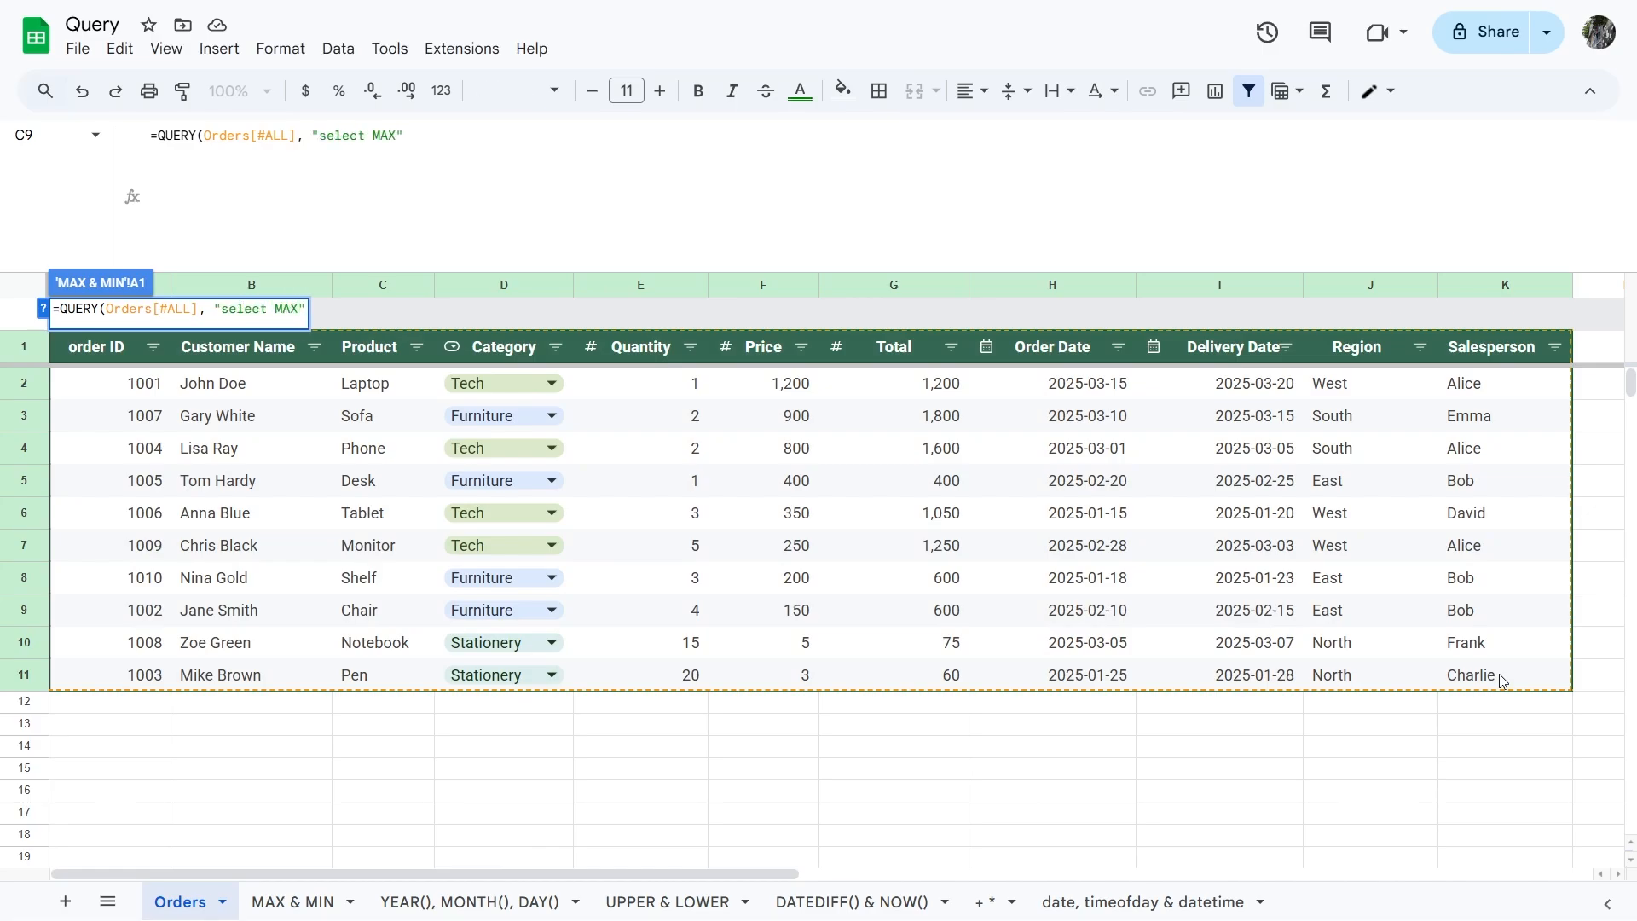
pyautogui.write('(')
pyautogui.write('F), MIN(')
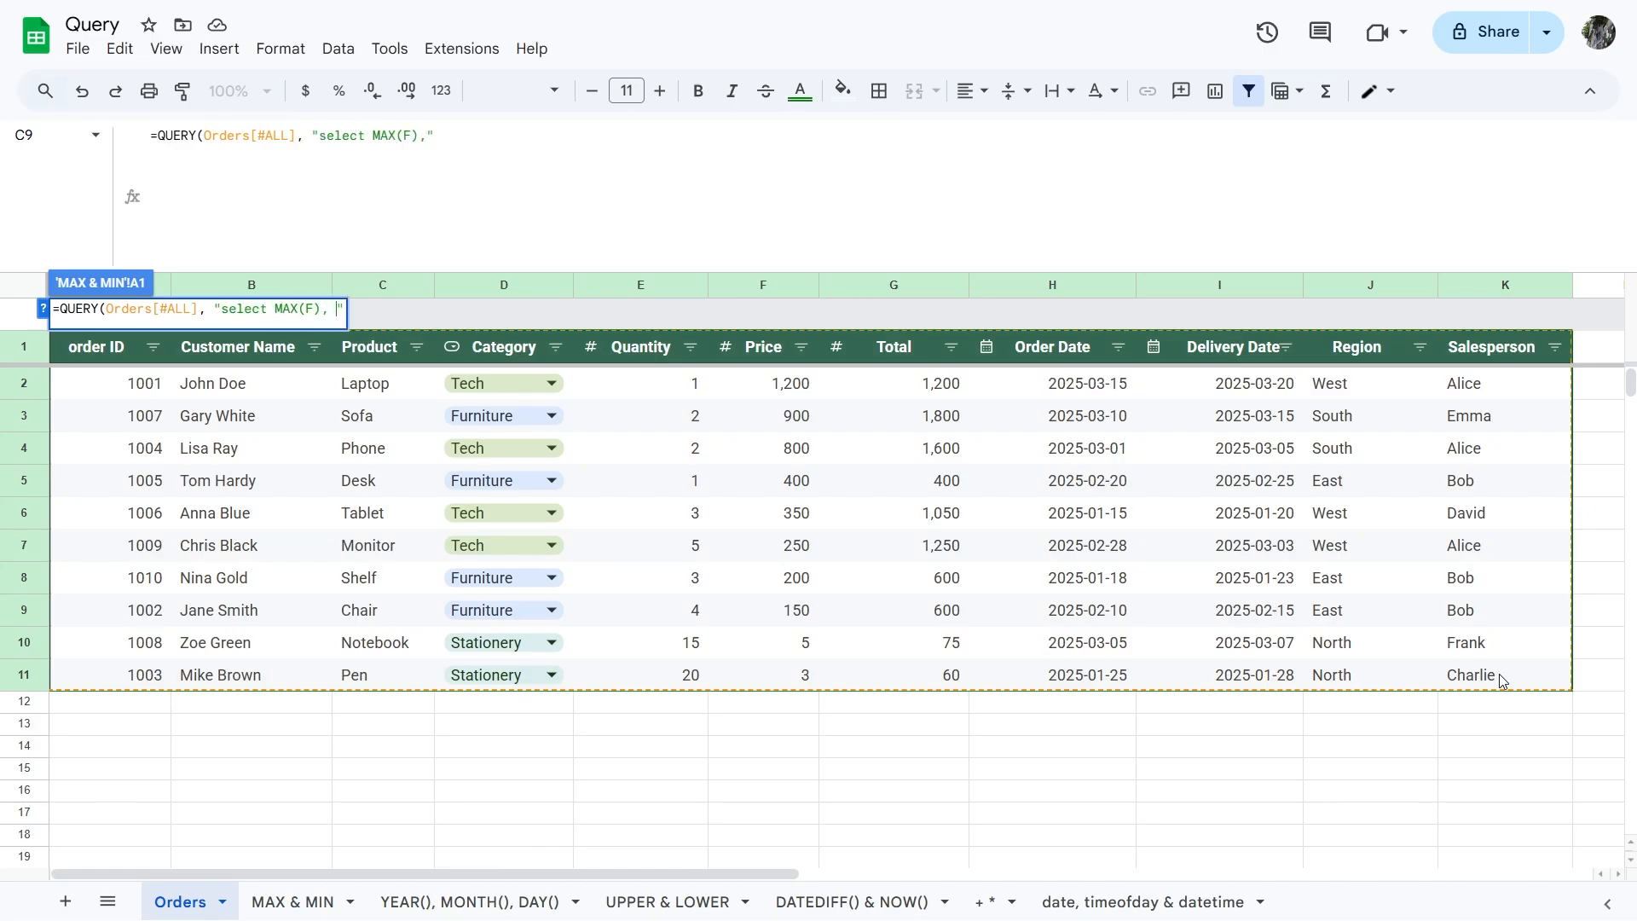
pyautogui.write('F) where')
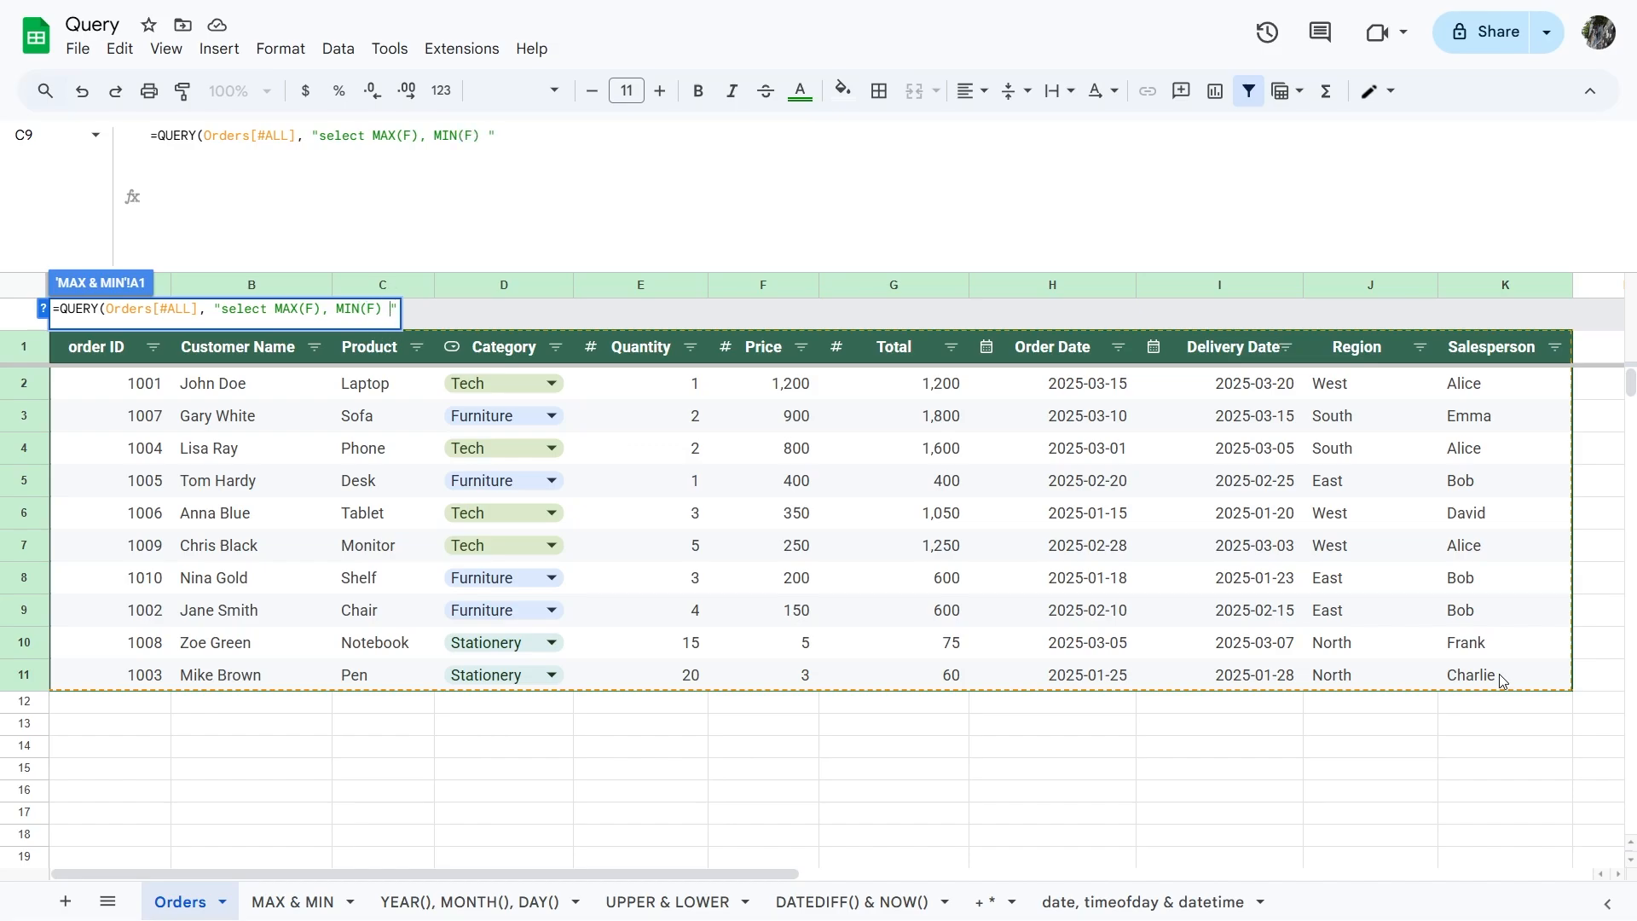
pyautogui.write(' D=')
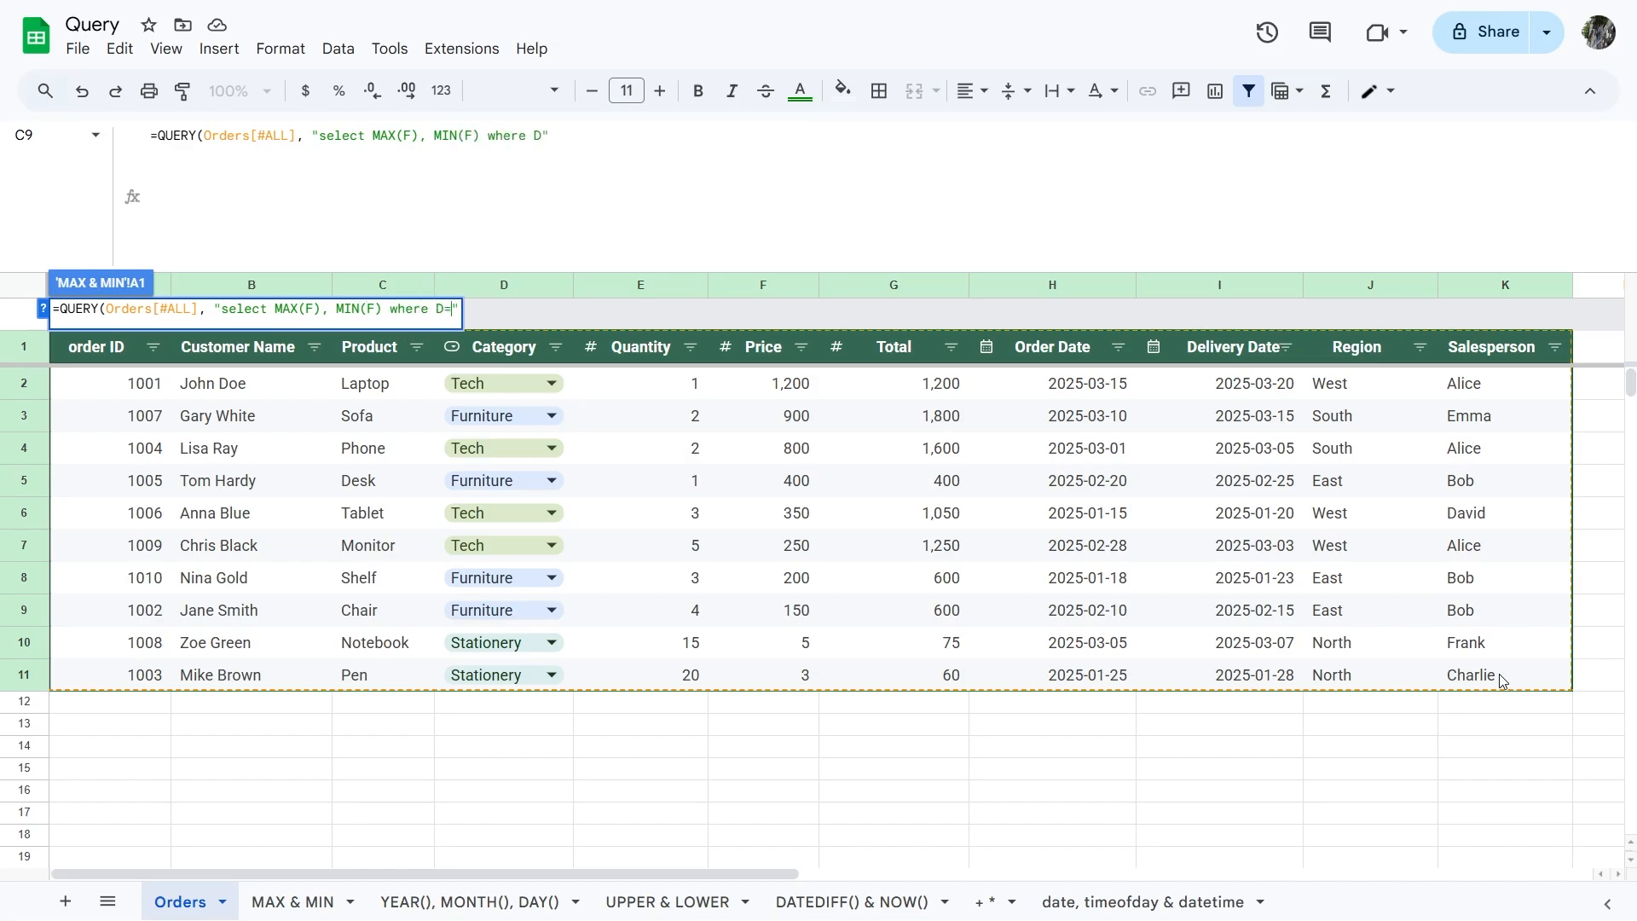
pyautogui.write("''")
pyautogui.write('Furnitur')
pyautogui.write('e')
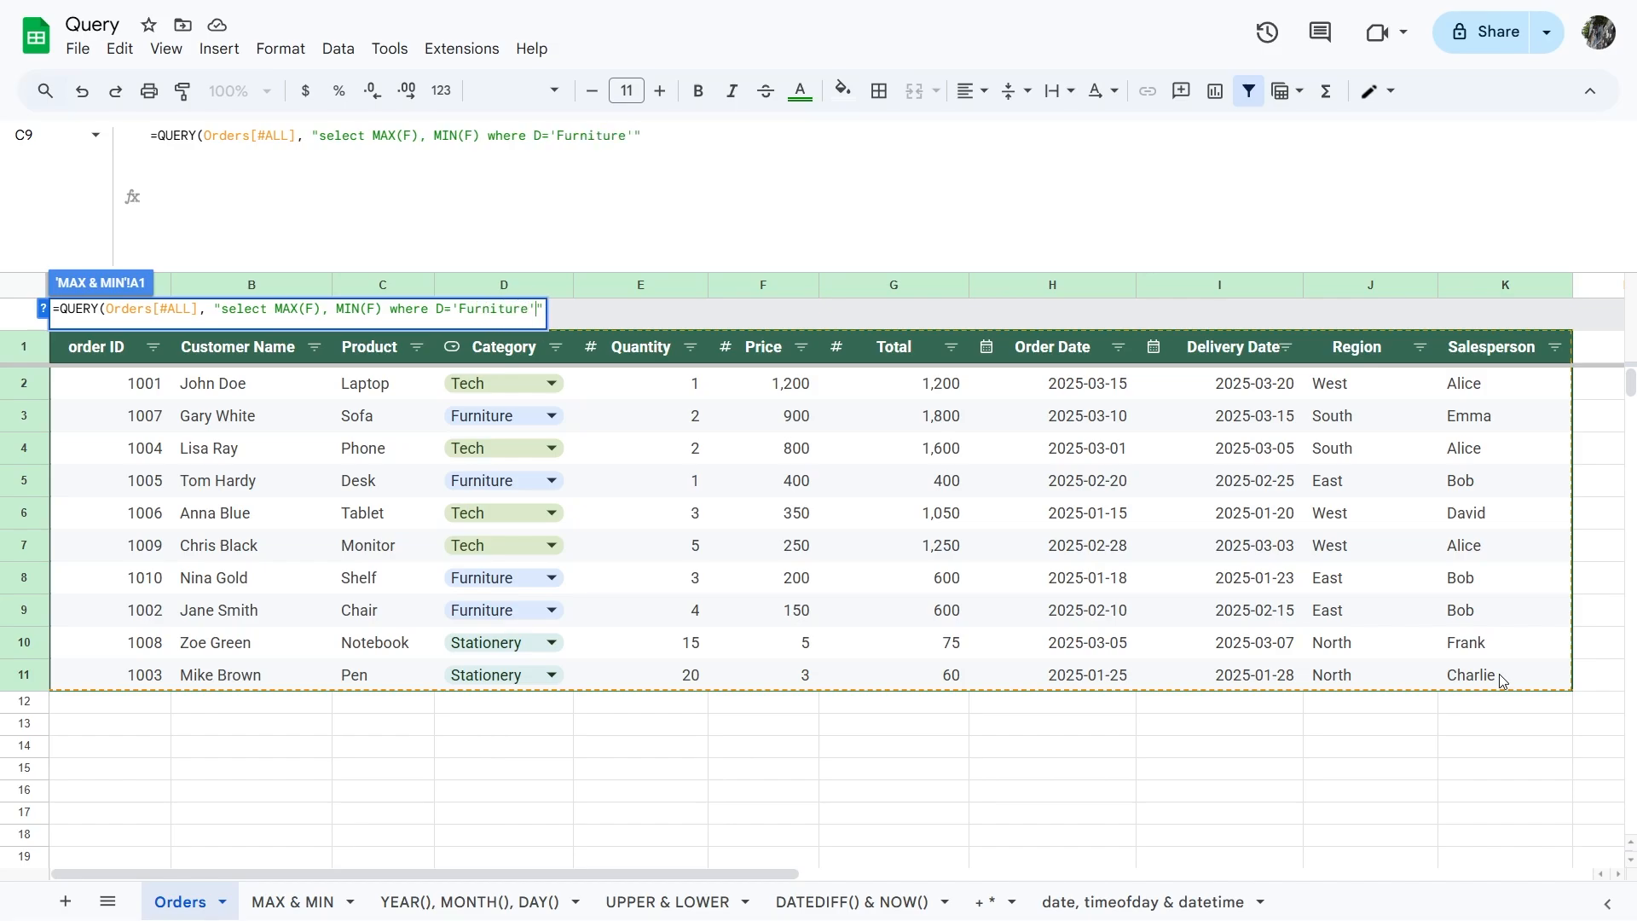
pyautogui.write(')')
pyautogui.press('Return')
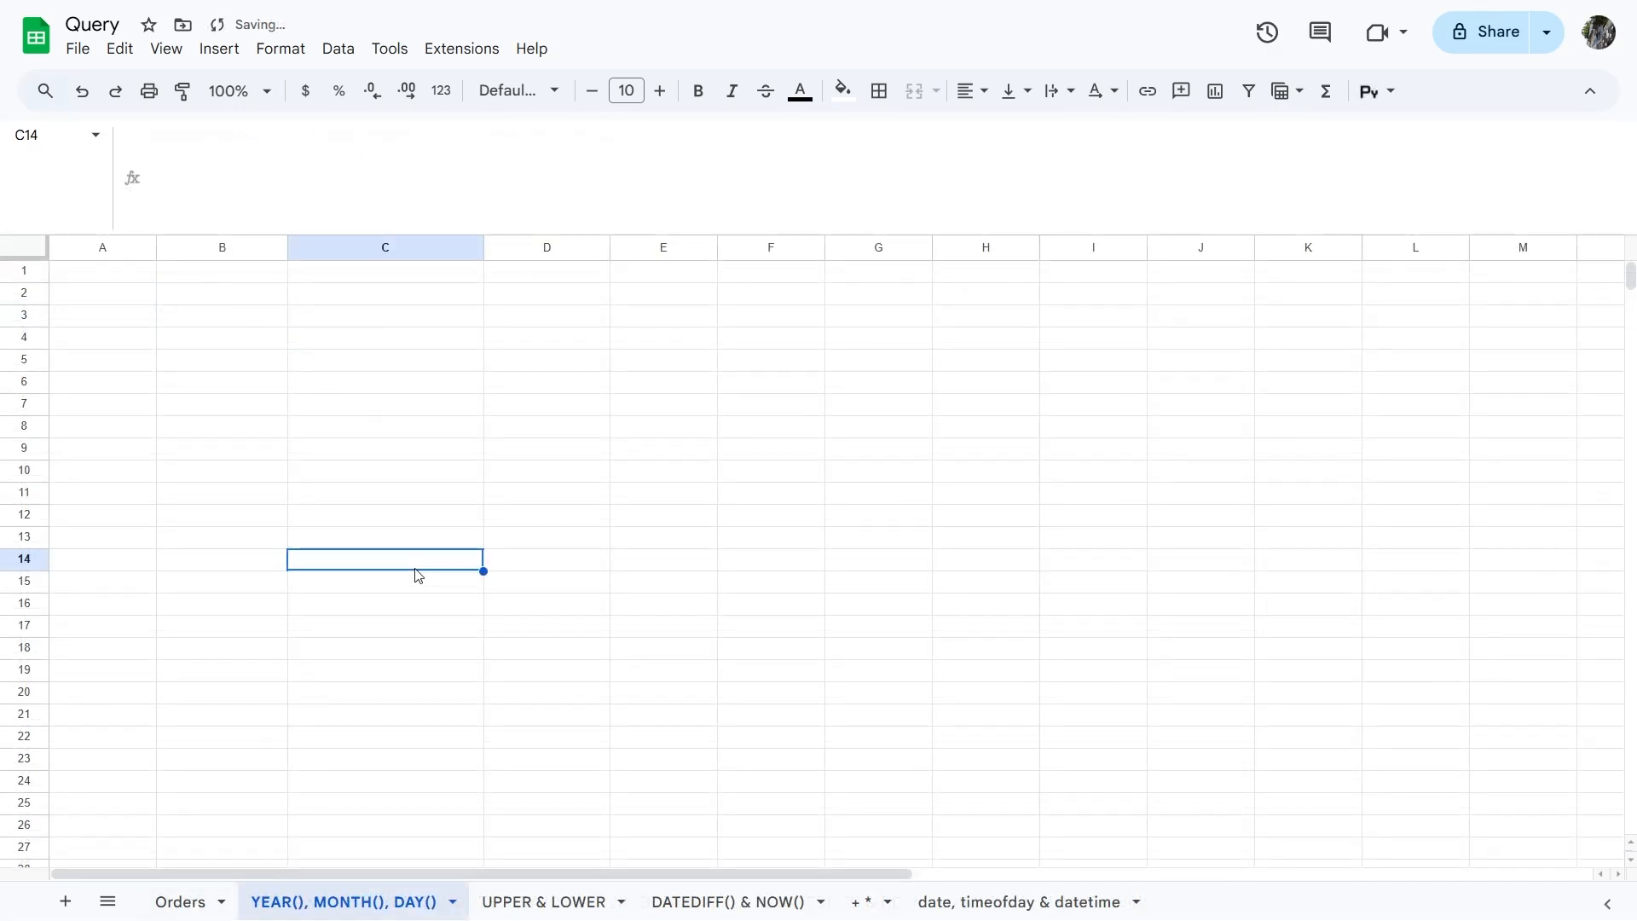
# Step: Start a QUERY formula in cell A1 of the YEAR(), MONTH(), DAY() sheet with the entire Orders table, including headers, as its data
pyautogui.click(104, 270)
pyautogui.write('=Q')
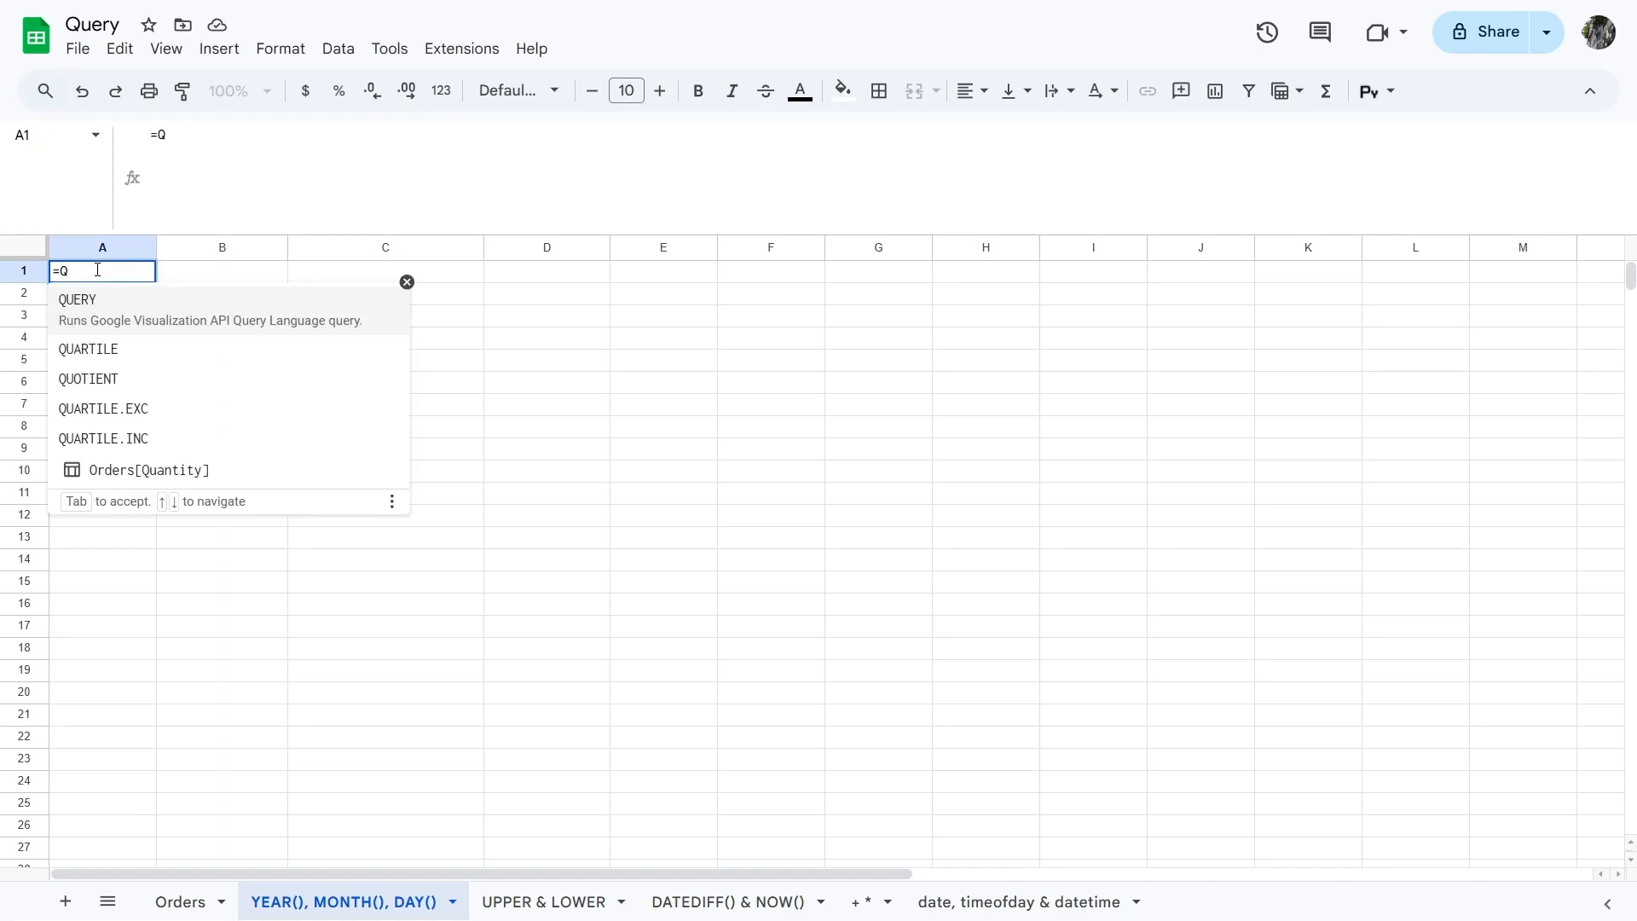
pyautogui.click(111, 307)
pyautogui.click(180, 901)
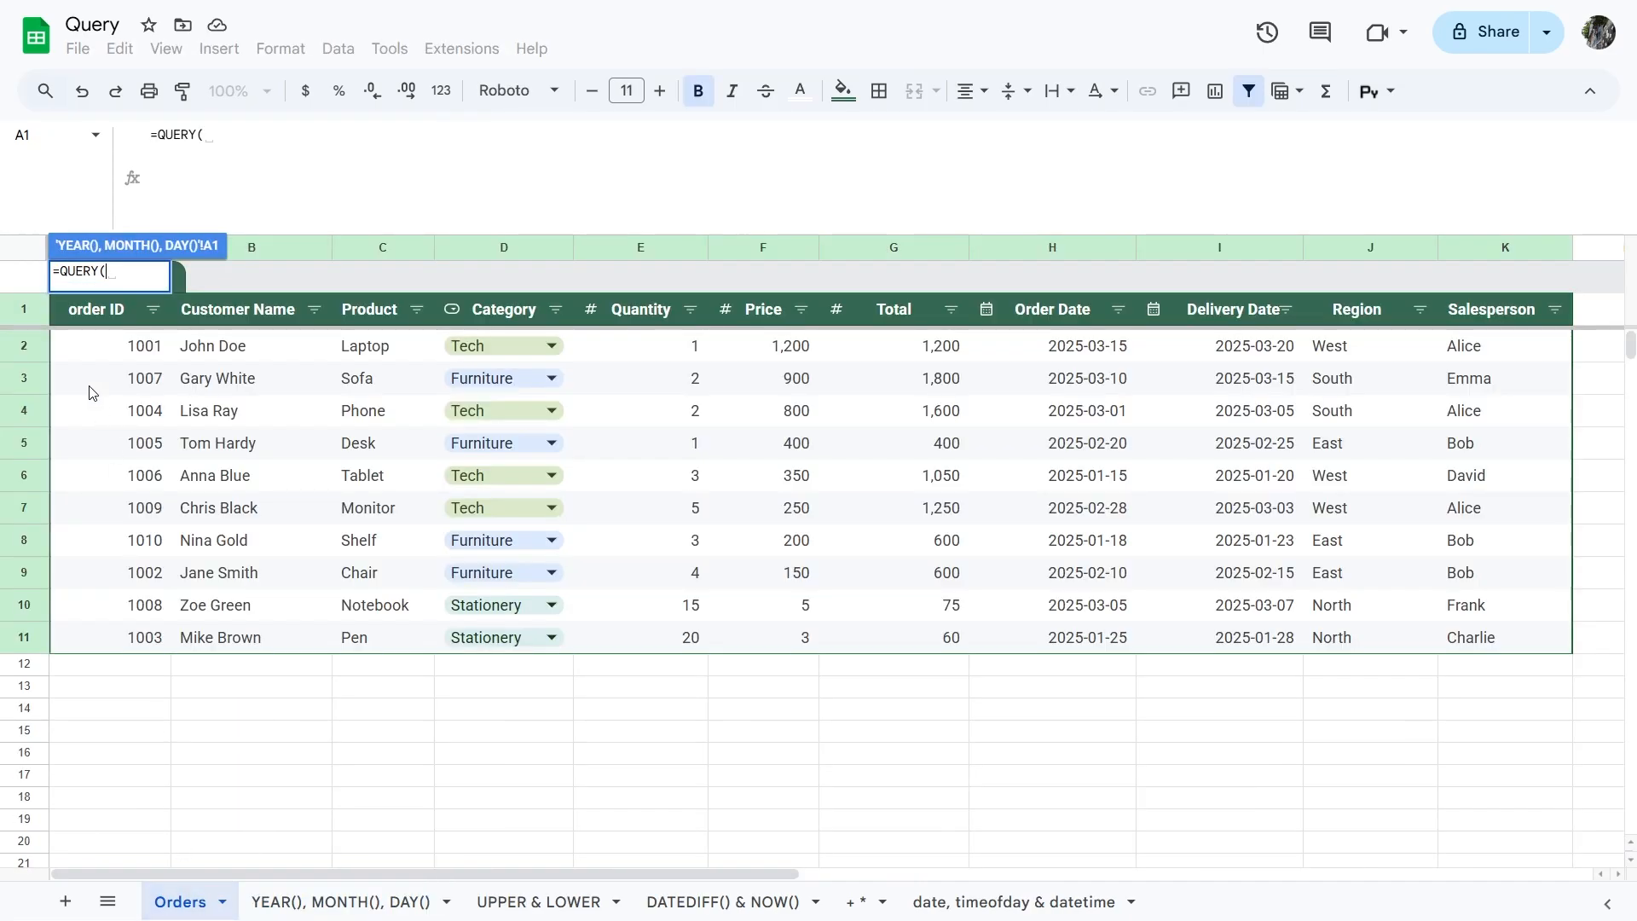
pyautogui.moveTo(80, 310); pyautogui.dragTo(1461, 637)
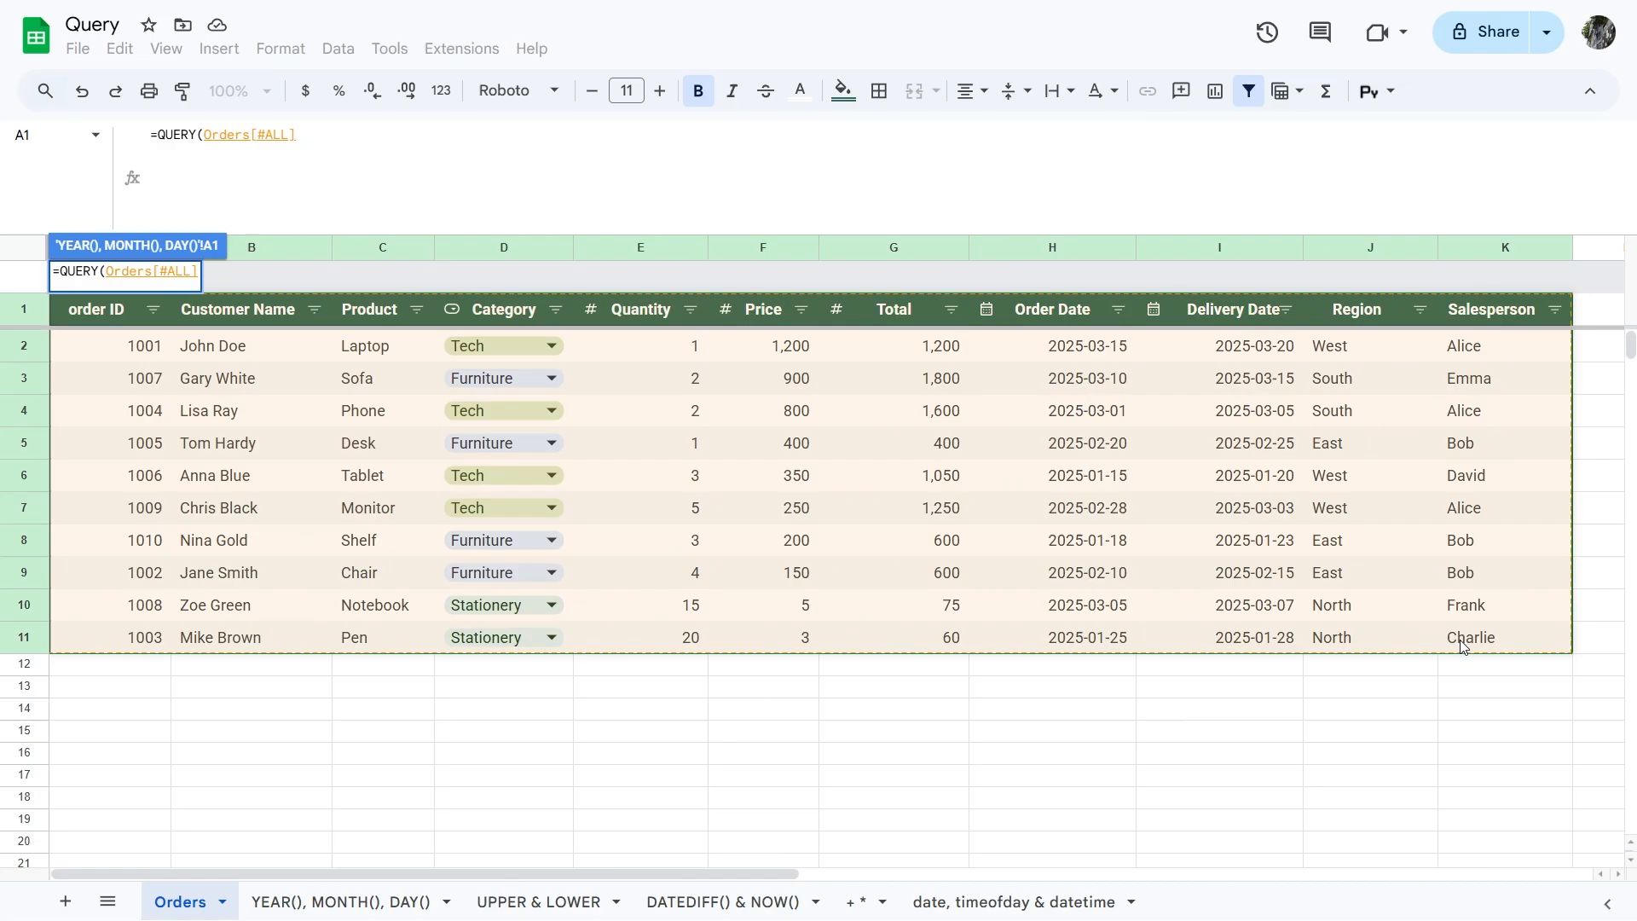
pyautogui.write(',')
# Step: Add the query string "select A, YEAR(I), MONTH(I), DAY(I)" and complete the formula
pyautogui.write('"se')
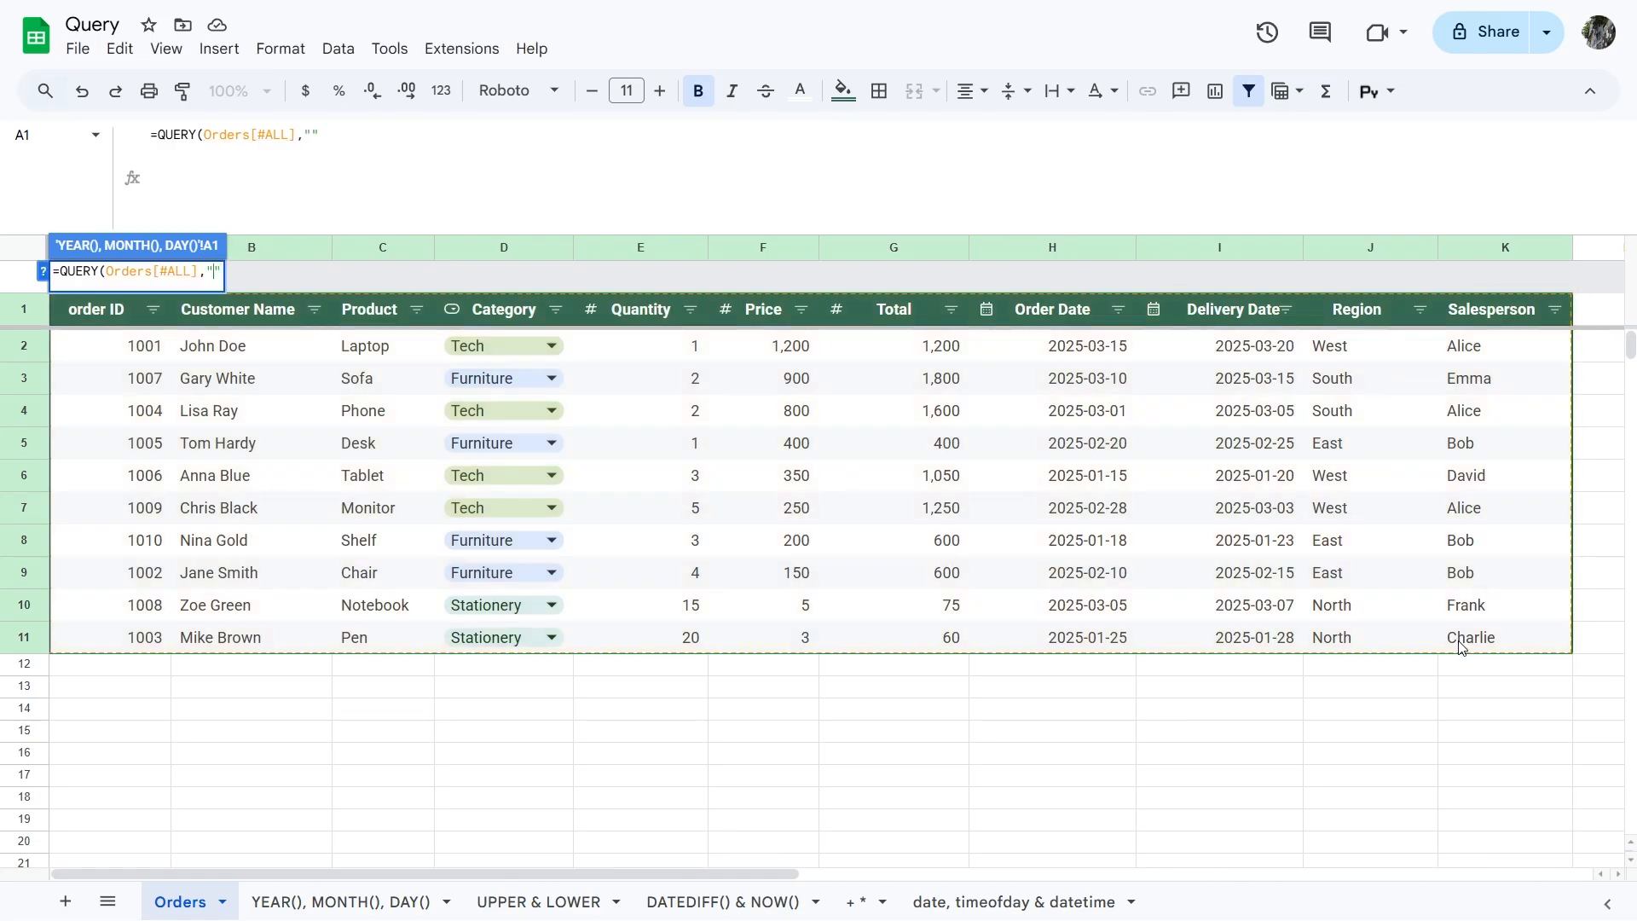
pyautogui.write('lect A')
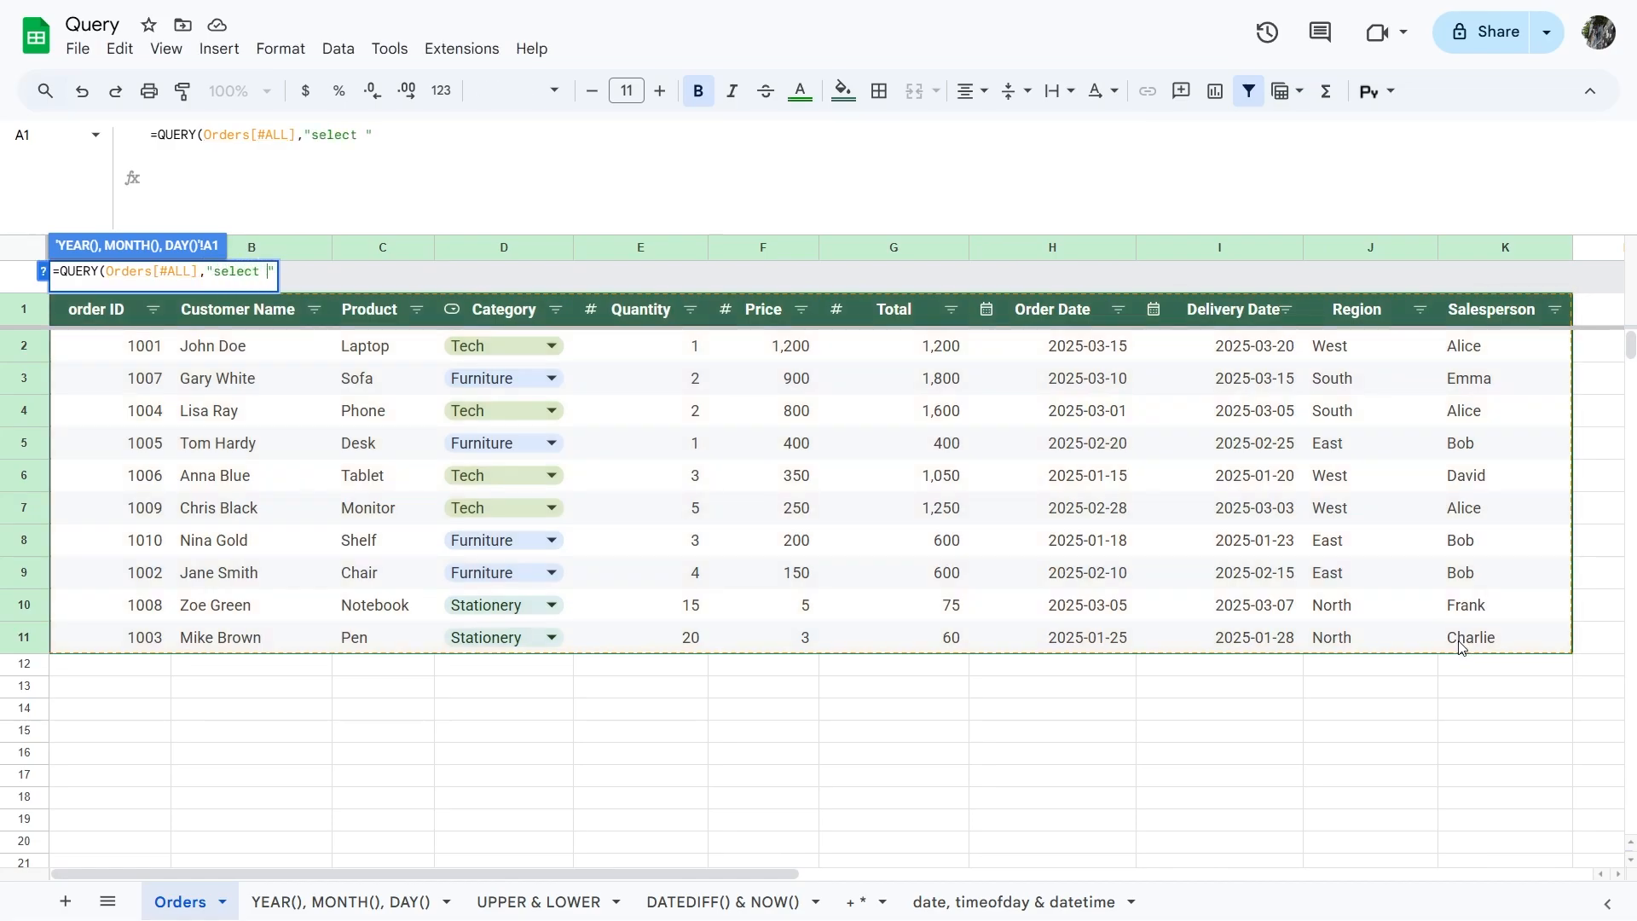
pyautogui.write(', YEAR(I')
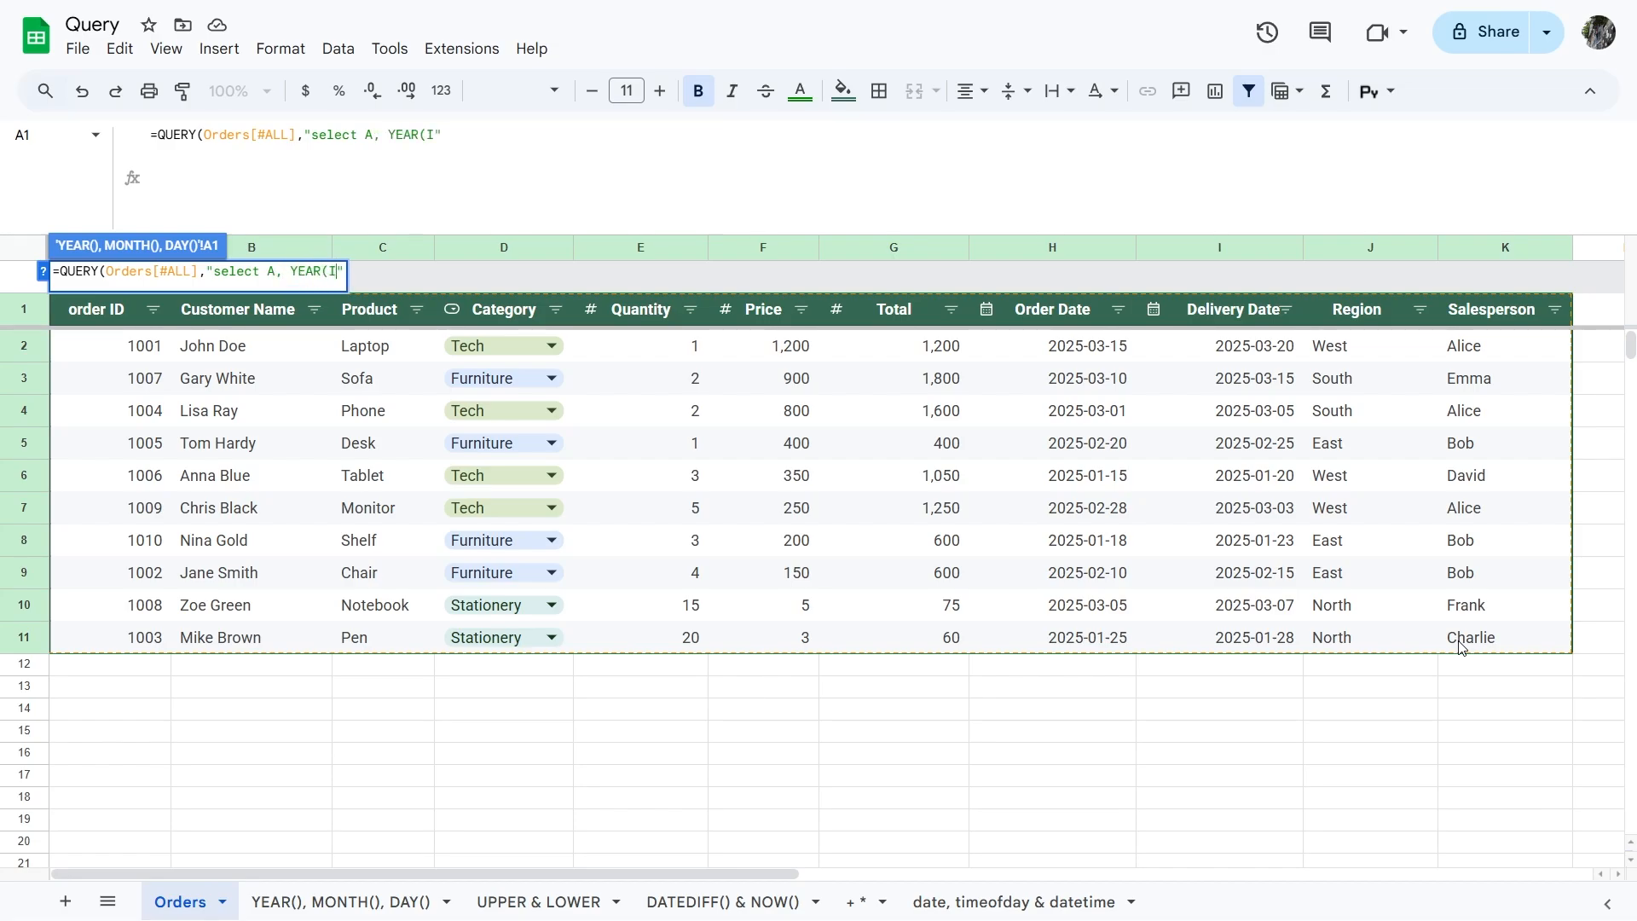
pyautogui.write('), MONYH')
pyautogui.press('BackSpace')
pyautogui.press('BackSpace')
pyautogui.write('TH(I)')
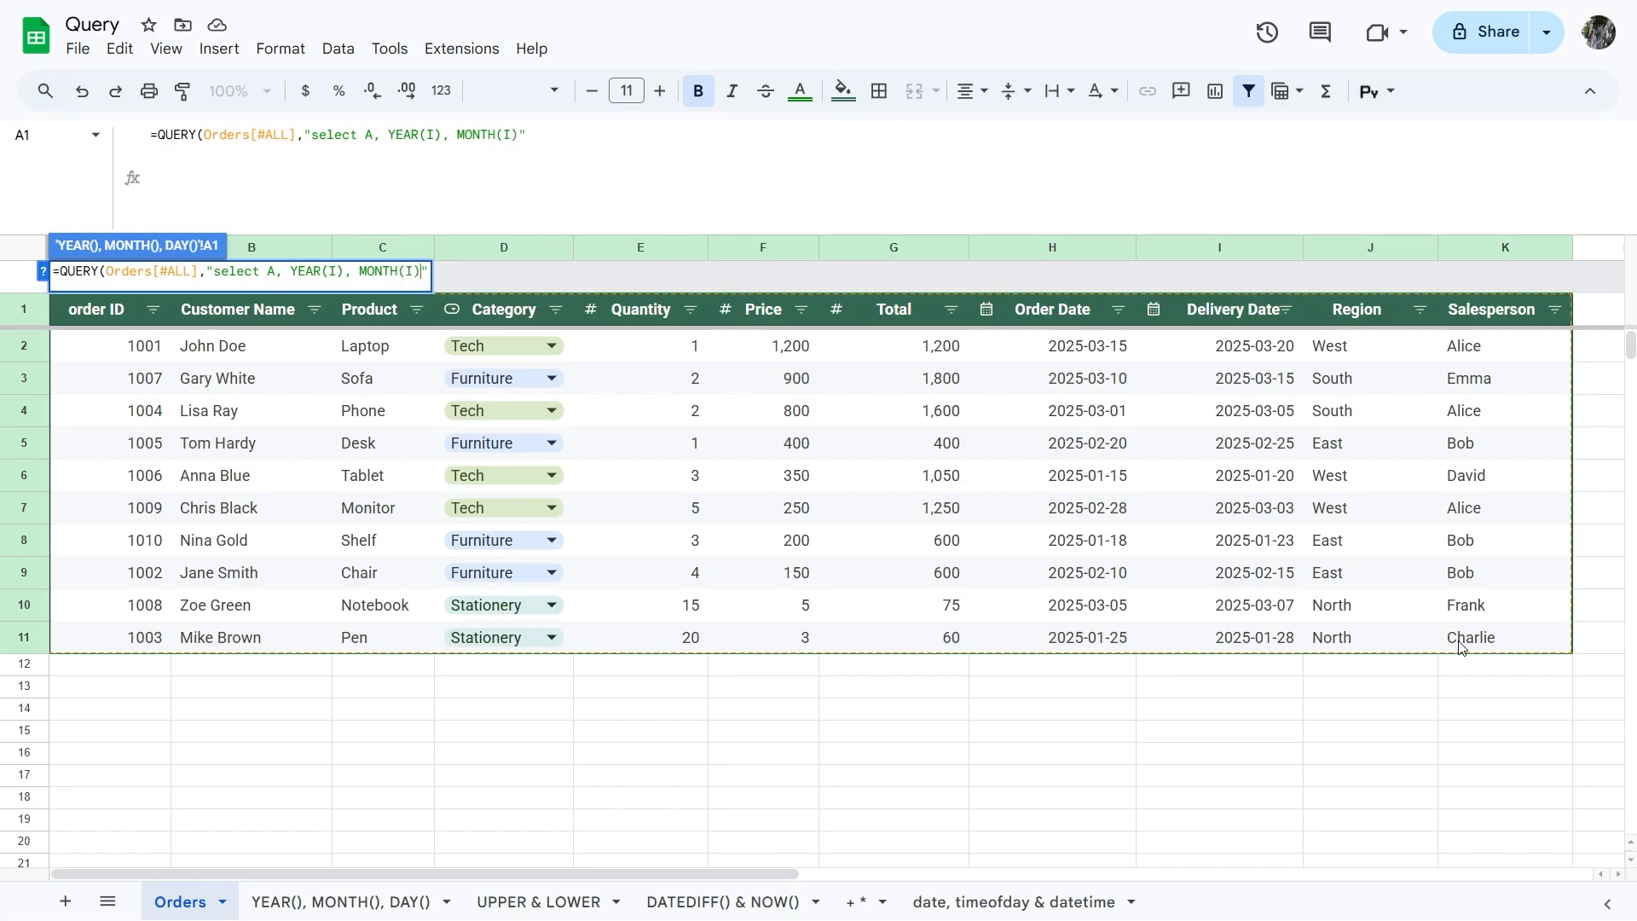
pyautogui.write(', DAY(')
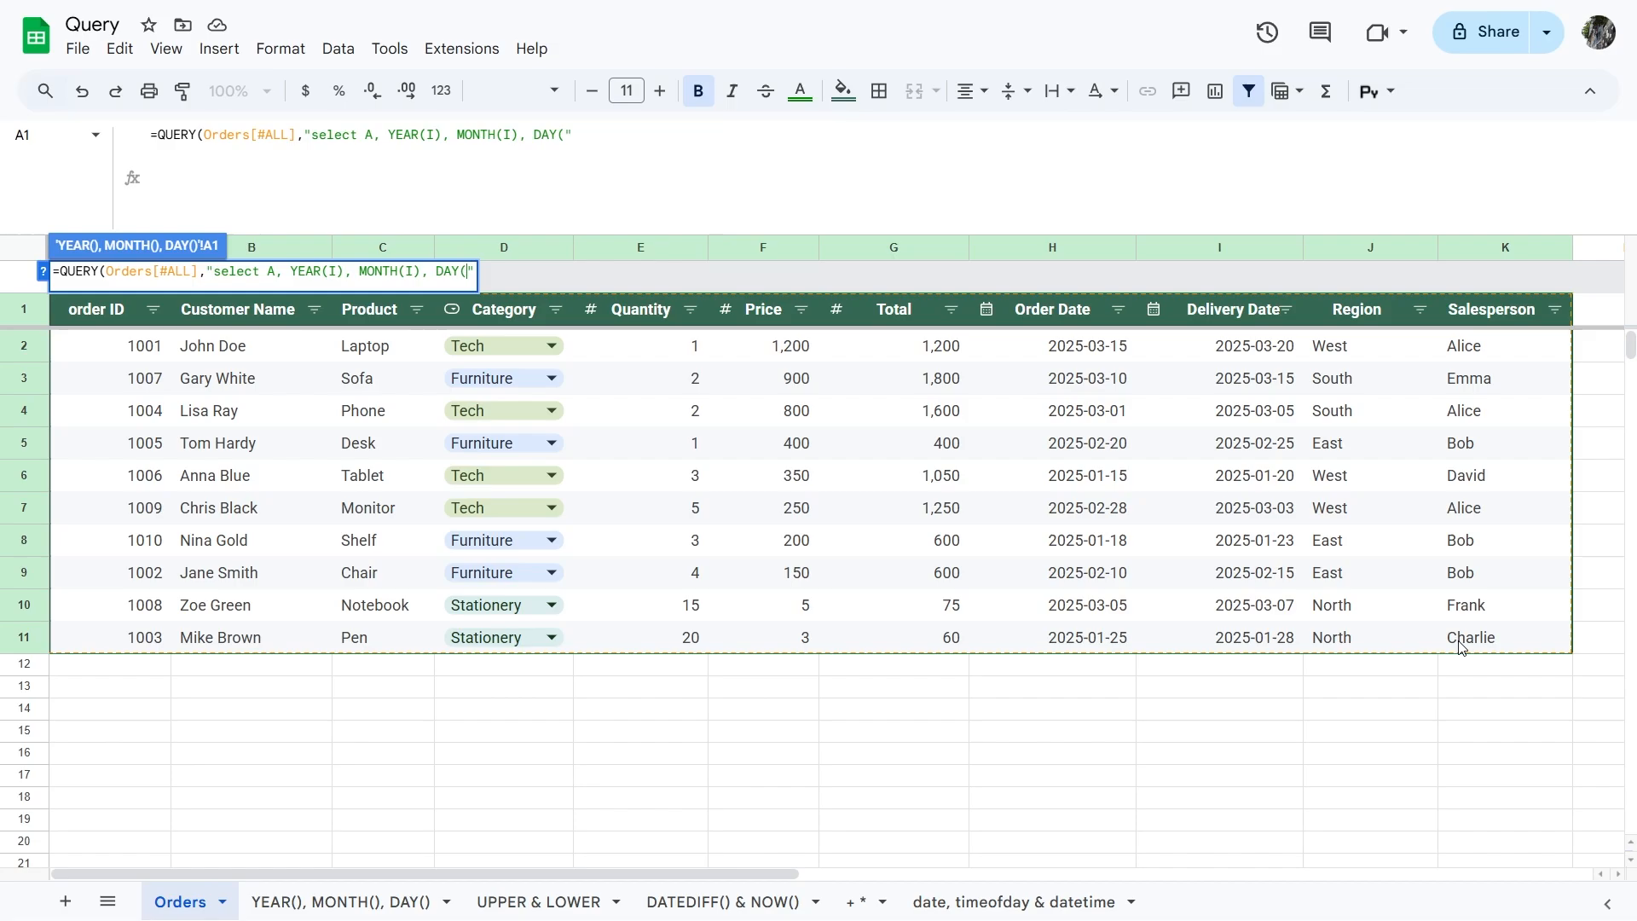
pyautogui.write('I)')
pyautogui.press('Right')
pyautogui.write(')')
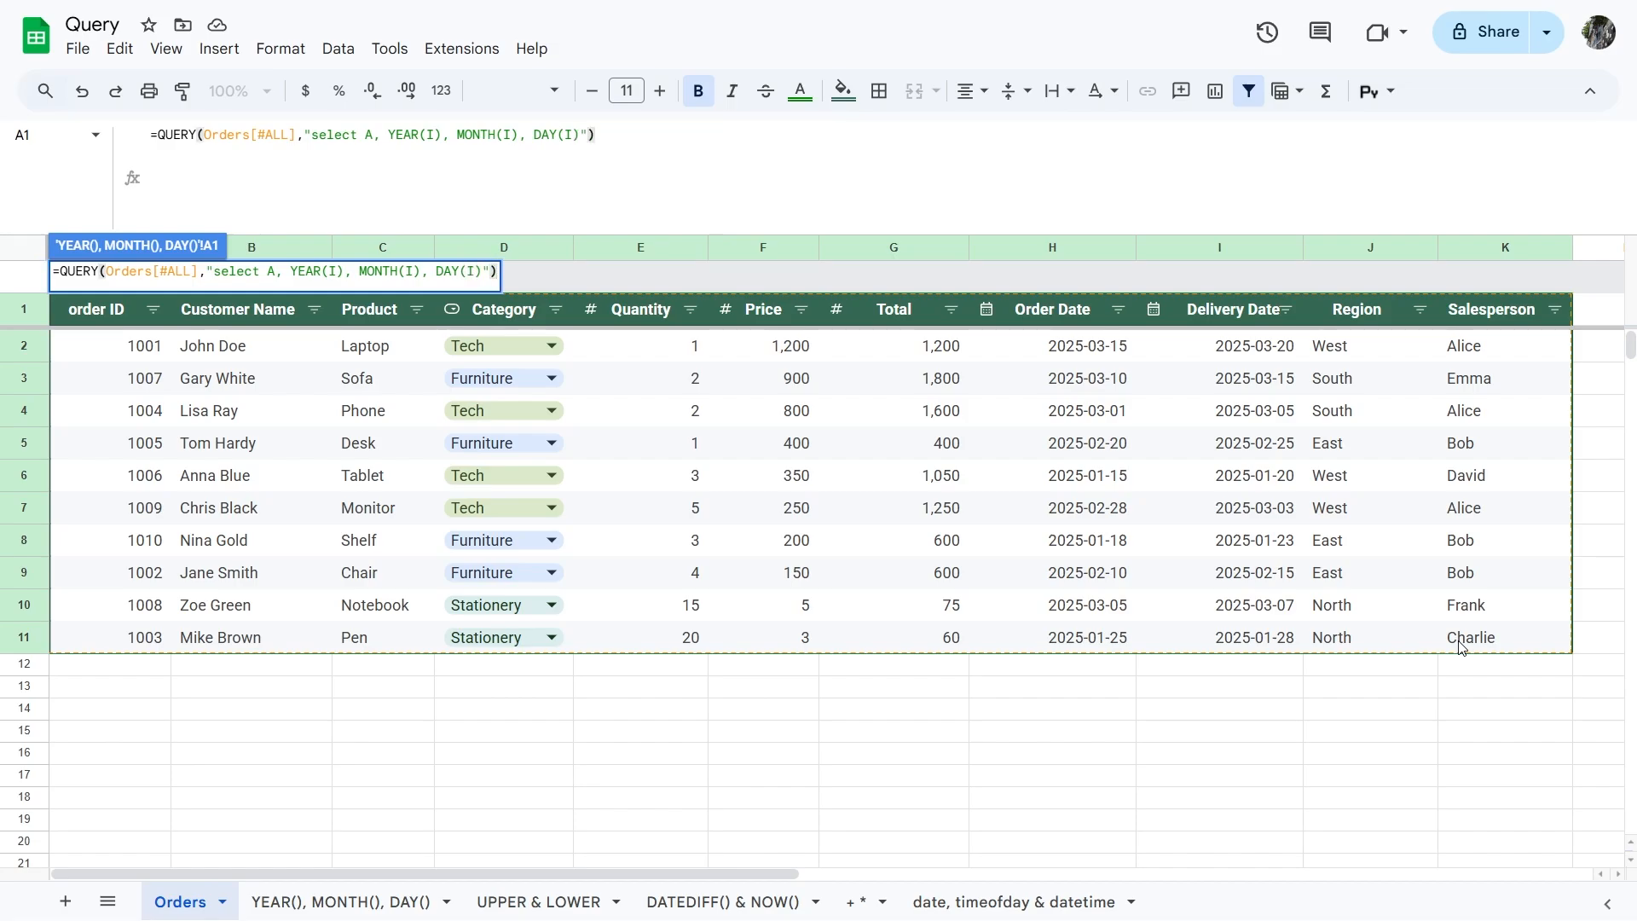
pyautogui.press('Return')
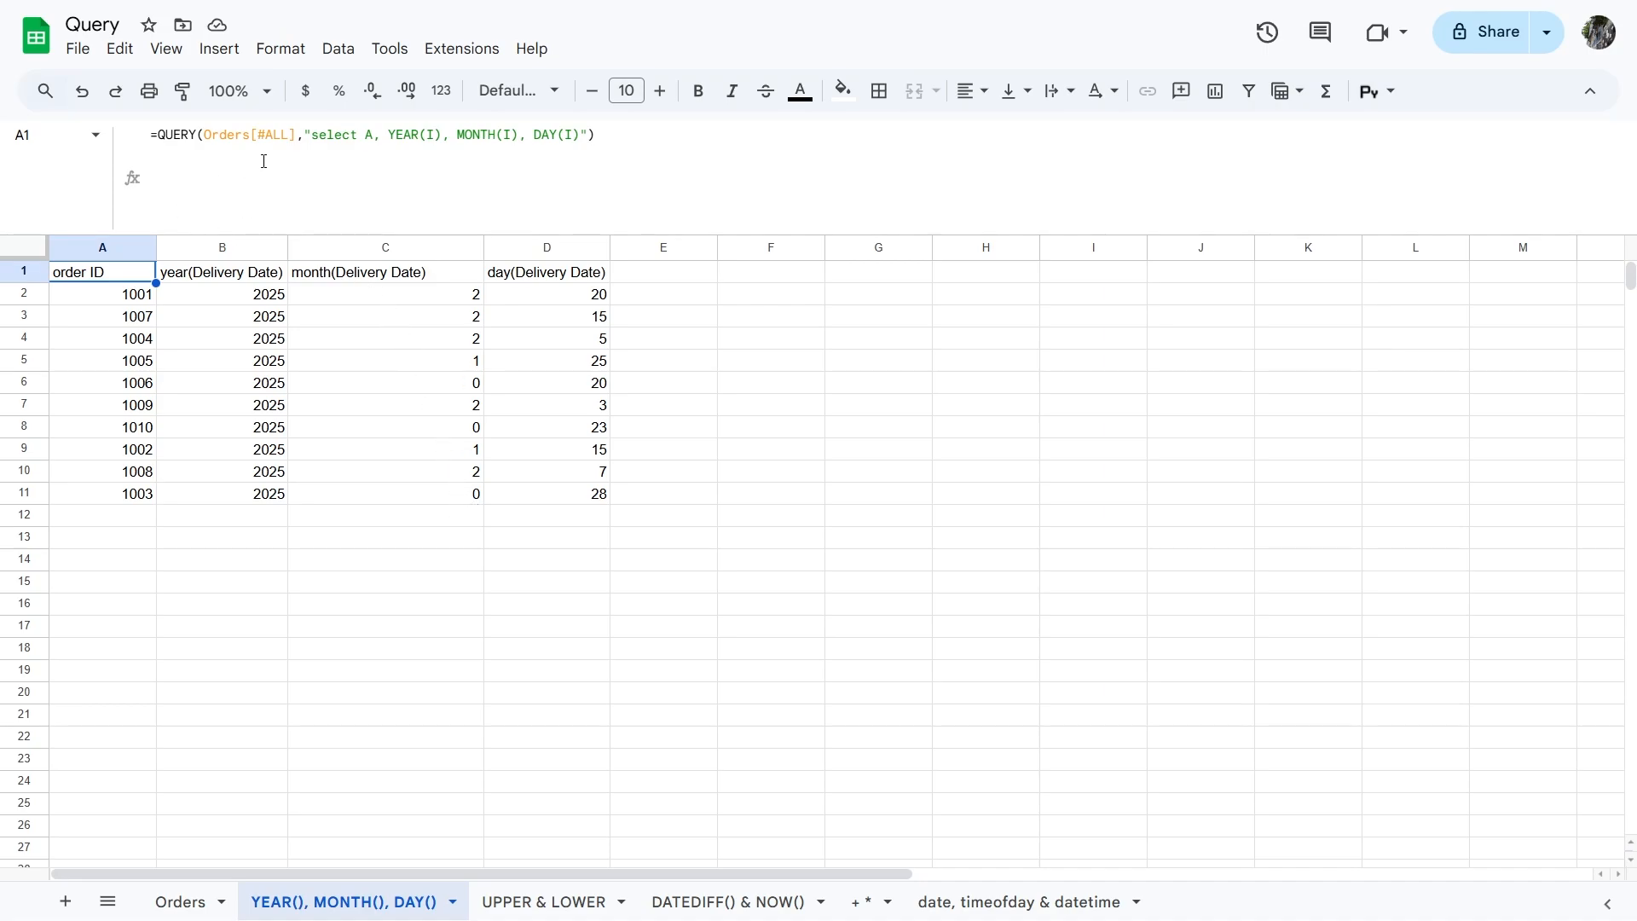
# Step: Edit the query in cell A1 so that the month column is calculated as MONTH(I) + 1
pyautogui.click(518, 132)
pyautogui.write('+ 1')
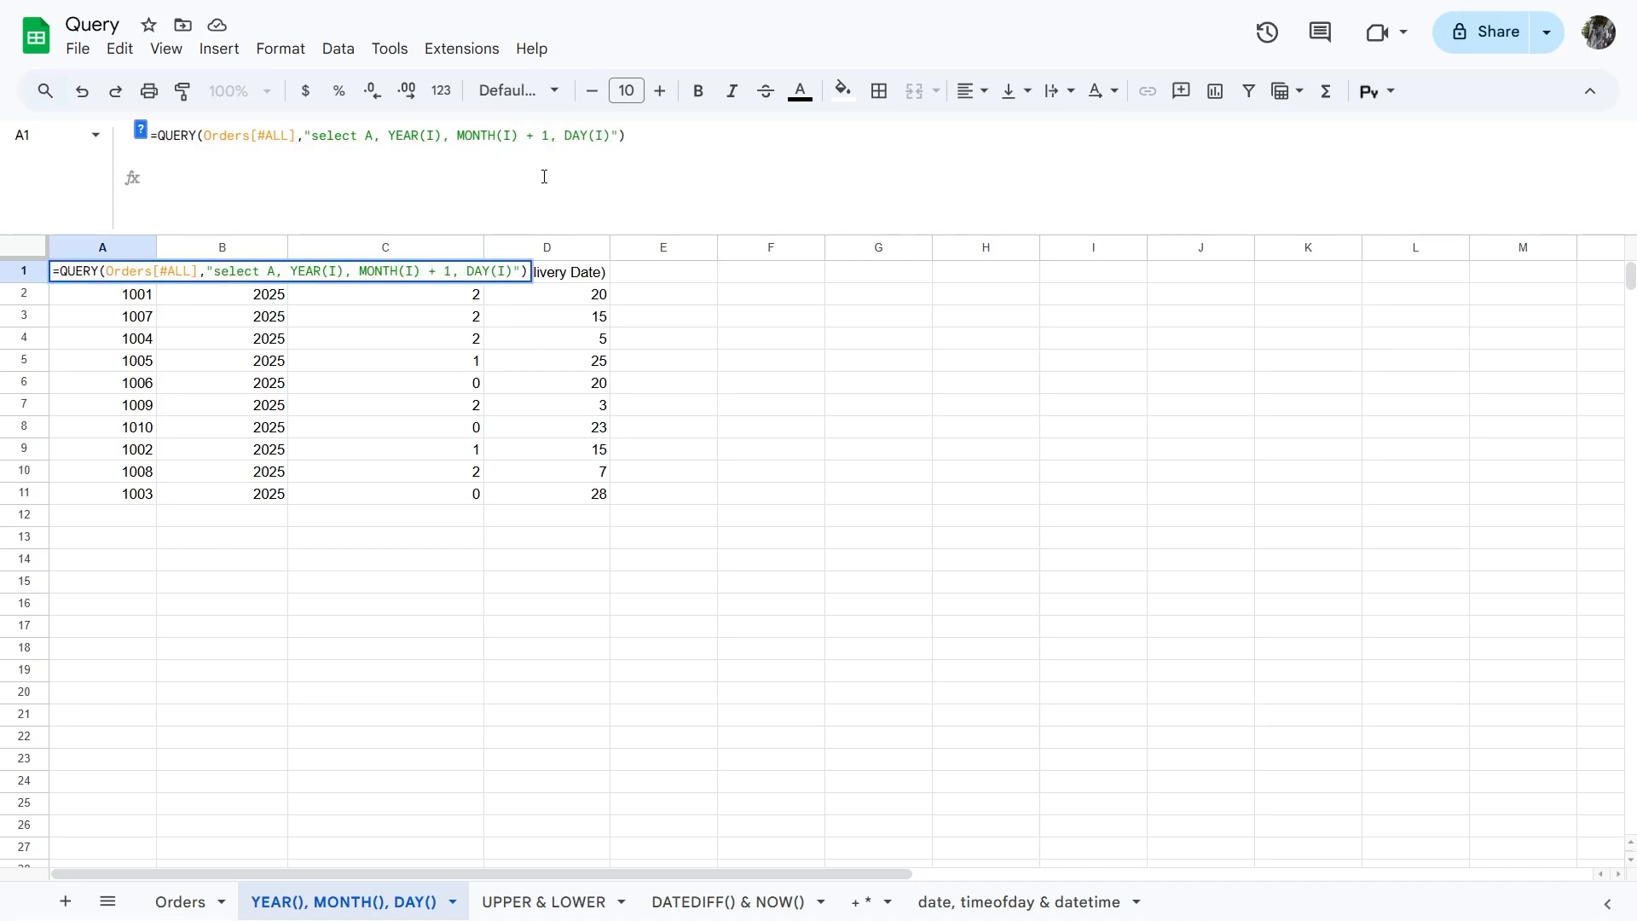
pyautogui.press('Return')
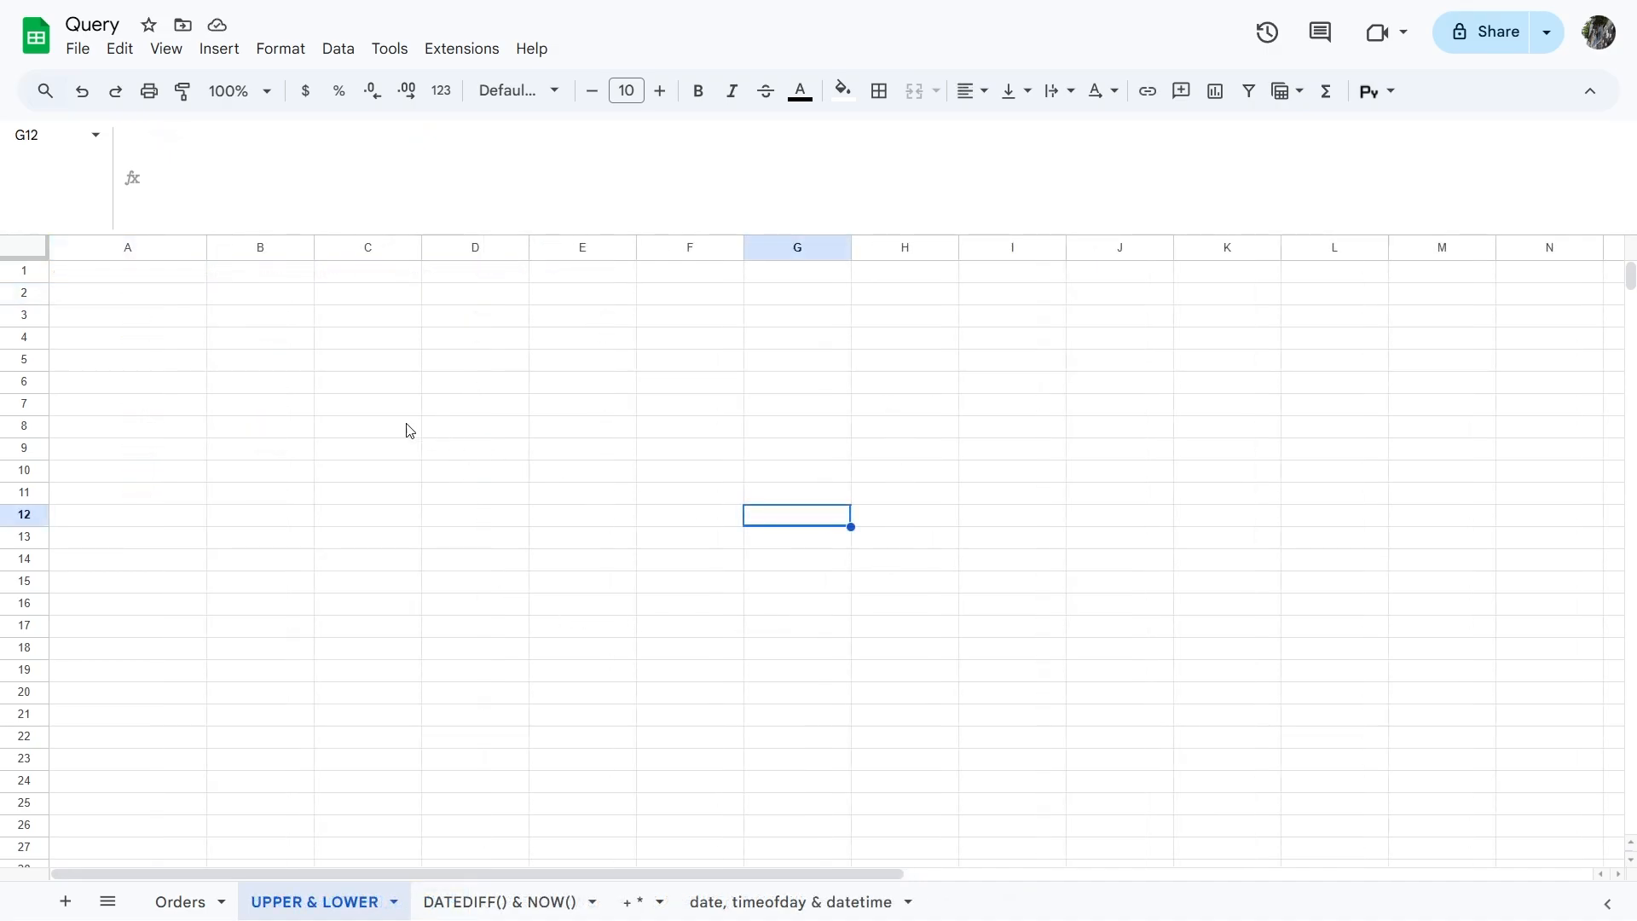
# Step: Start a QUERY formula in cell A1 of the UPPER & LOWER sheet with the entire Orders table, including headers, as its data
pyautogui.click(143, 270)
pyautogui.write('=')
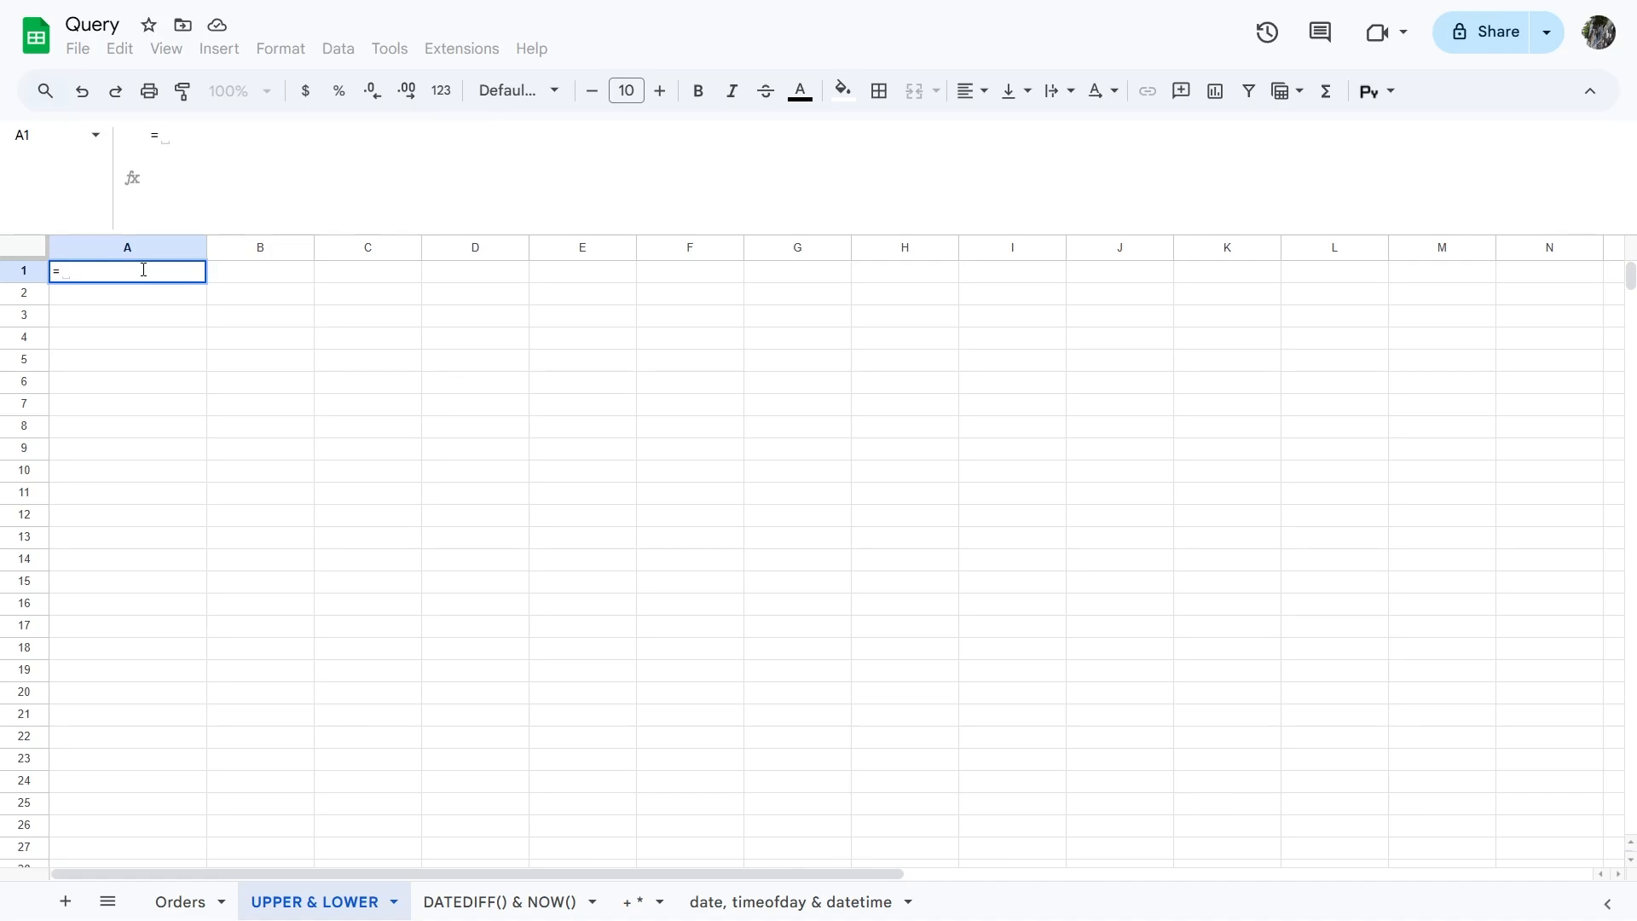
pyautogui.write('Q')
pyautogui.click(128, 310)
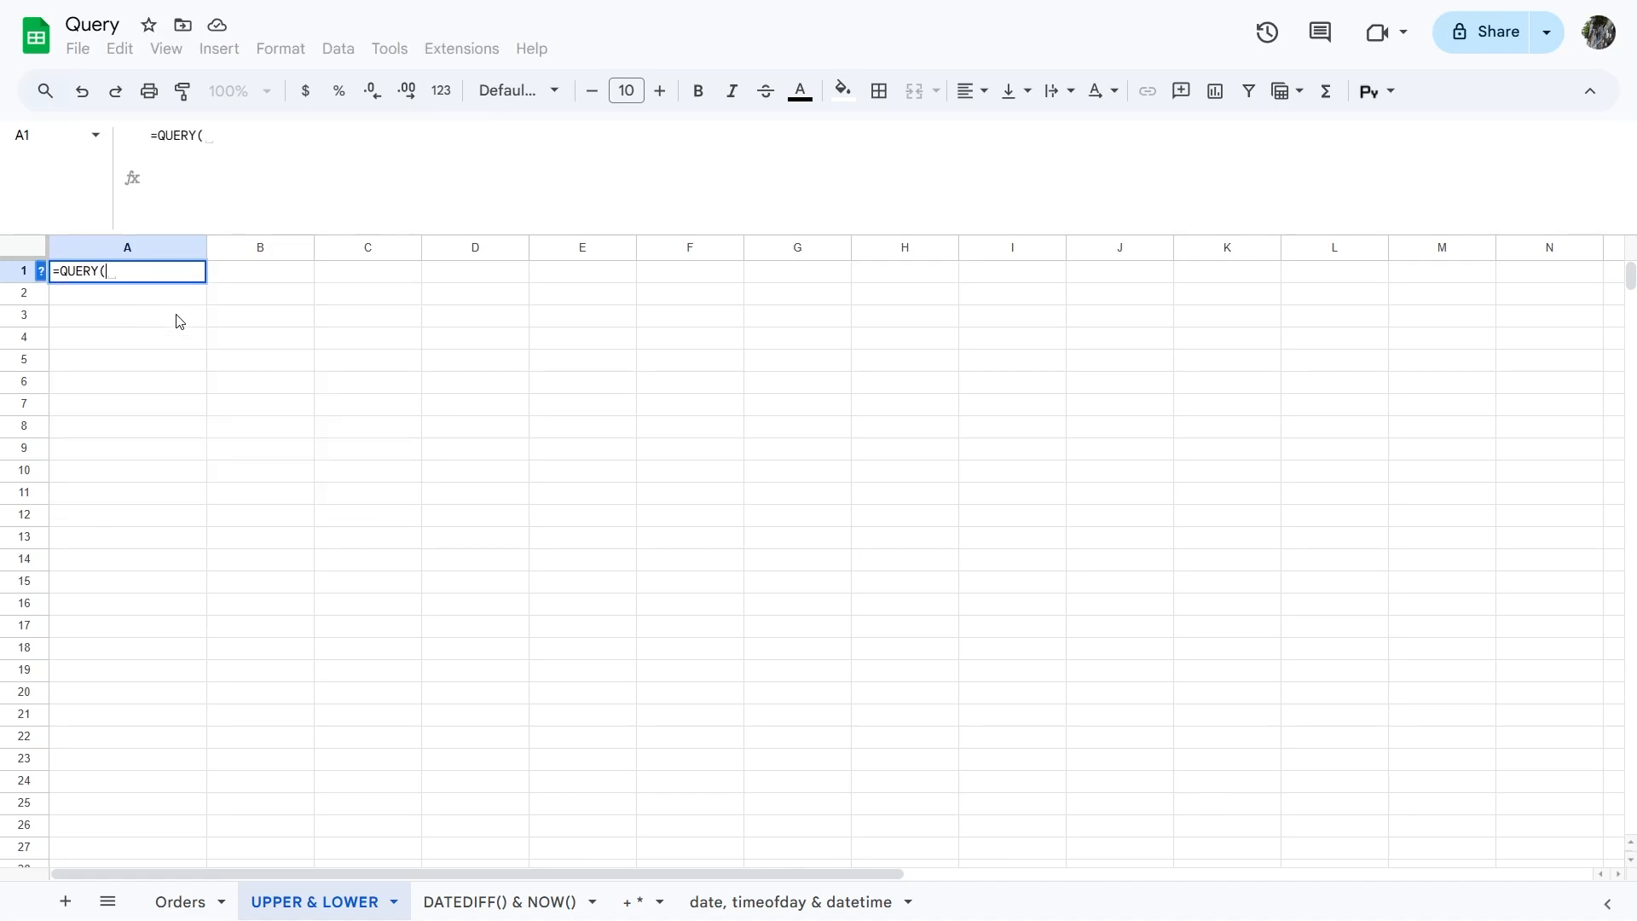
pyautogui.click(175, 902)
pyautogui.moveTo(113, 315); pyautogui.dragTo(1493, 635)
pyautogui.write(',')
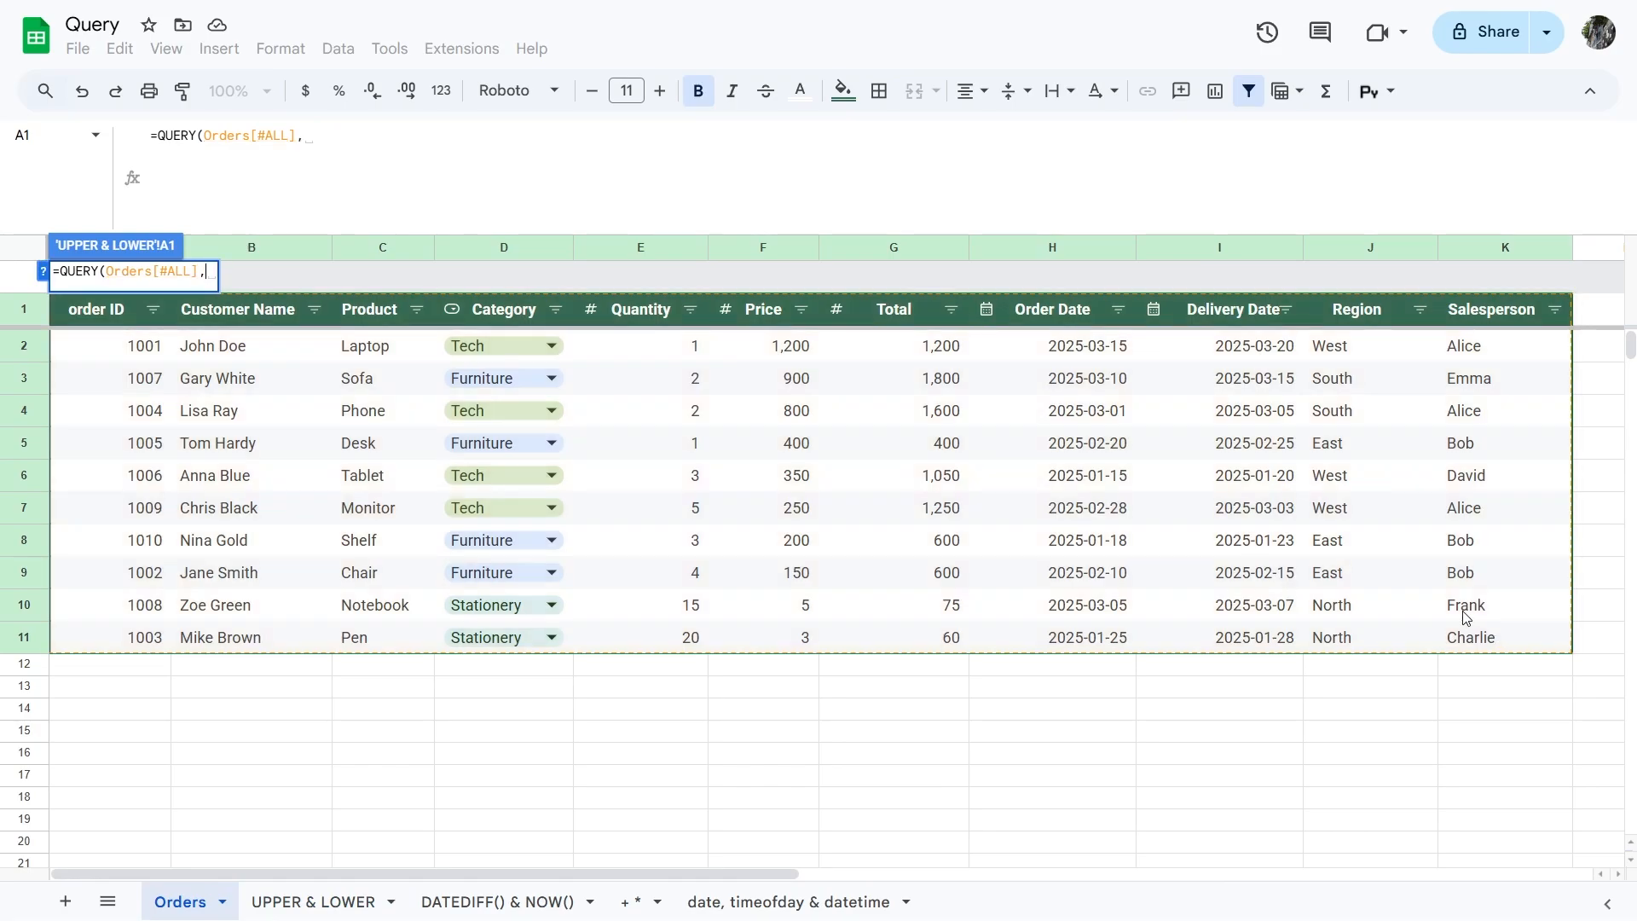
# Step: Add the query string "select UPPER(B), LOWER(J)" and complete the formula
pyautogui.write('"s')
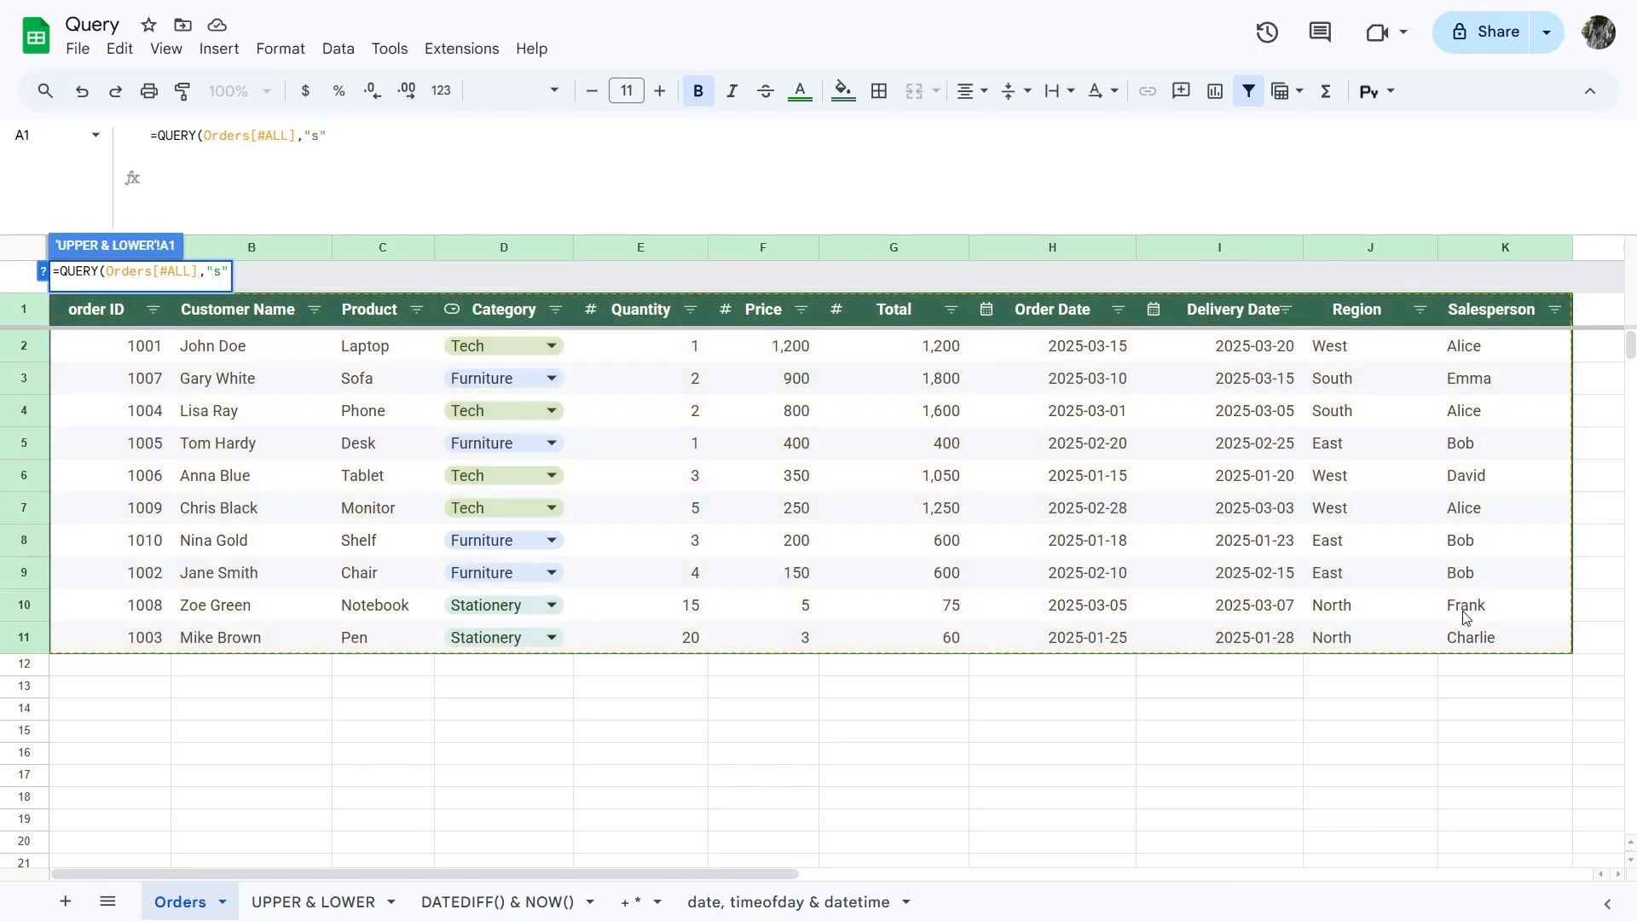
pyautogui.write('elect ')
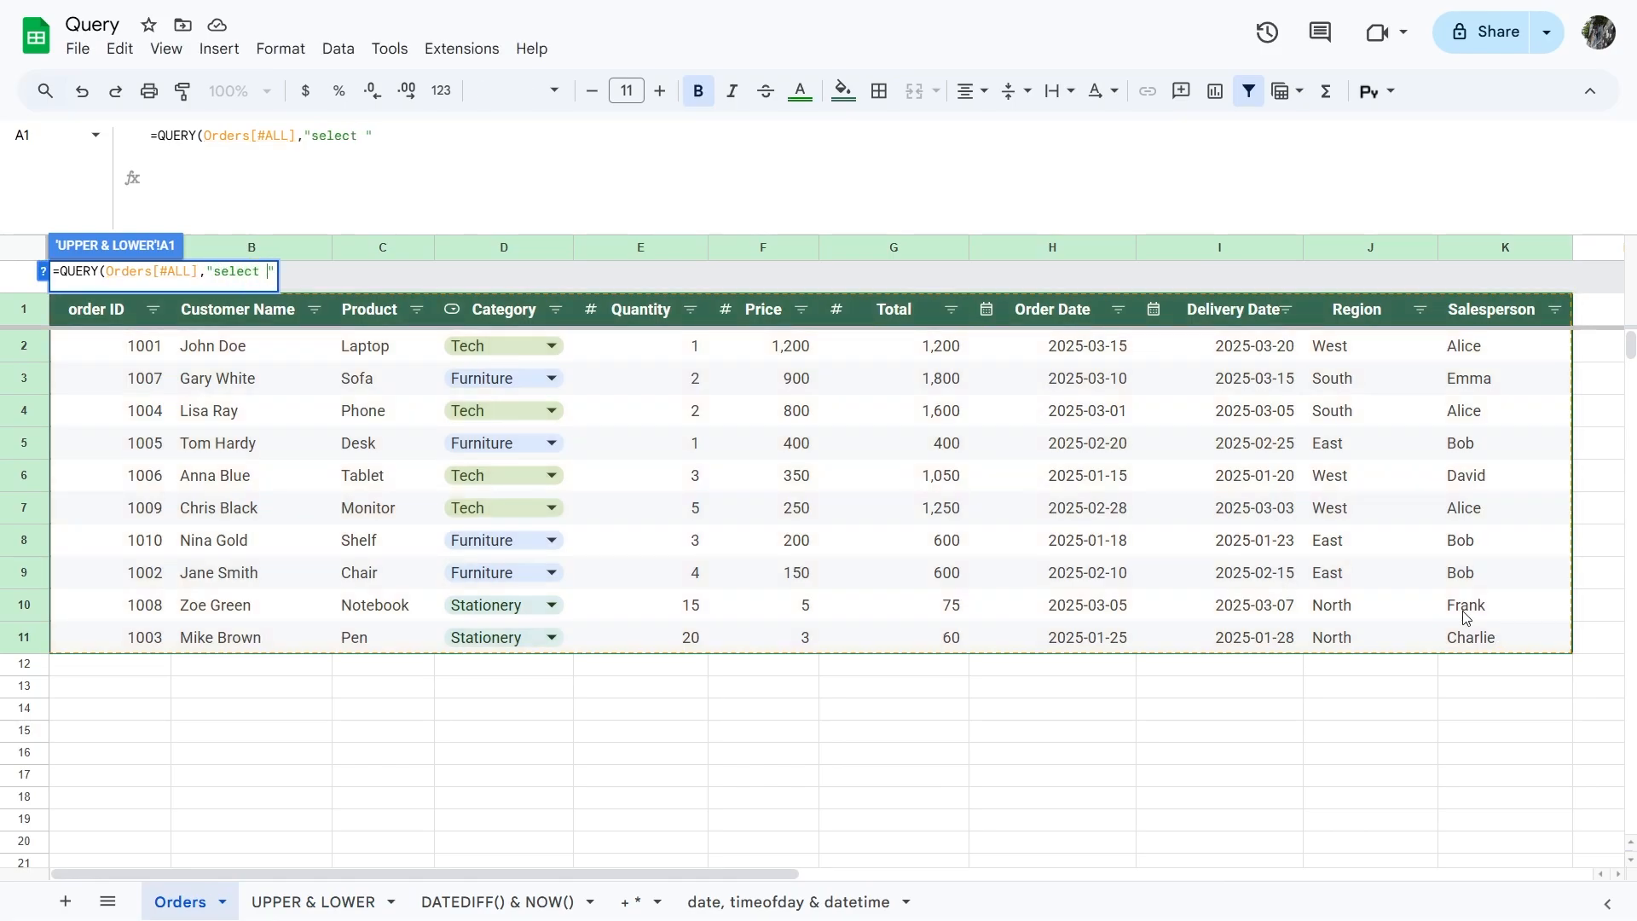
pyautogui.write('UPPER')
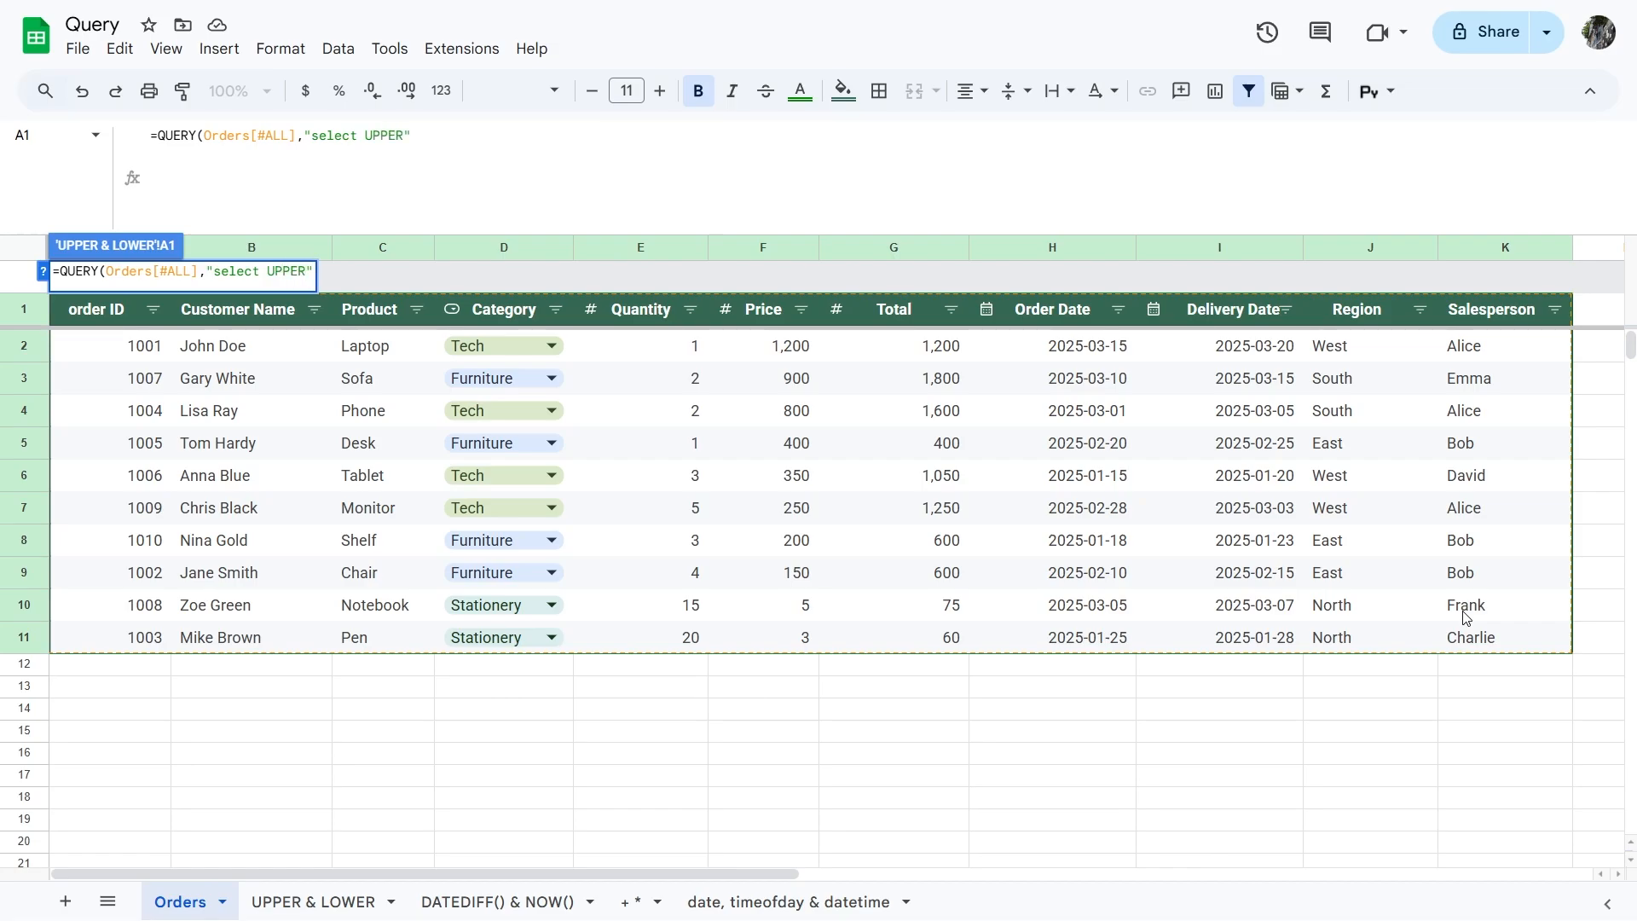
pyautogui.write('(B), LOWER')
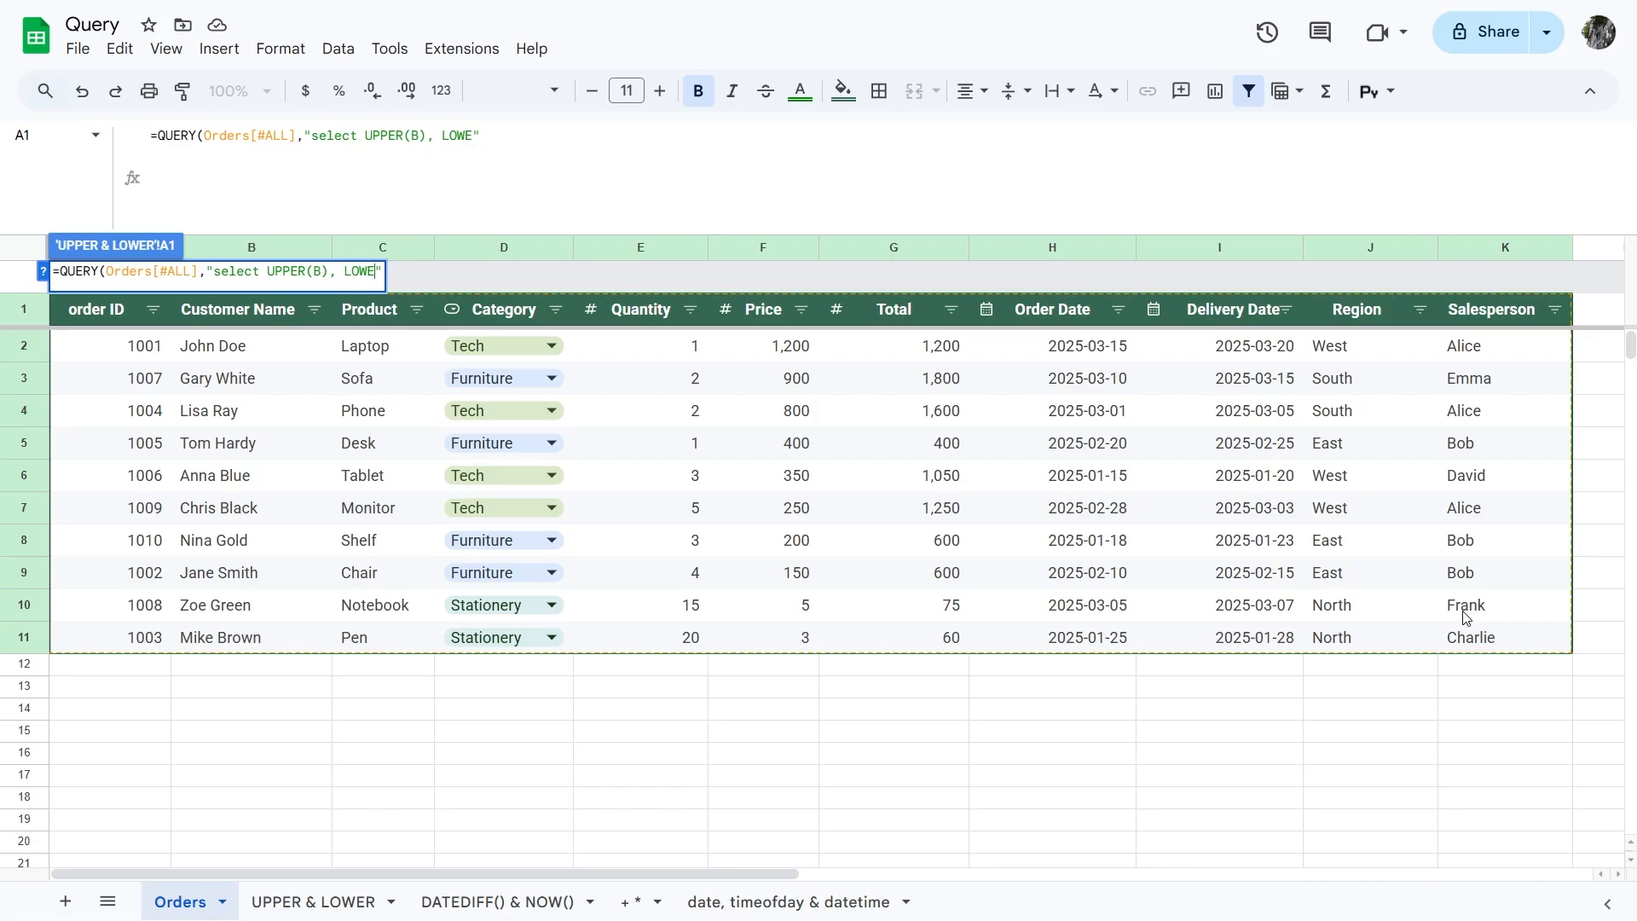
pyautogui.write('(J)"')
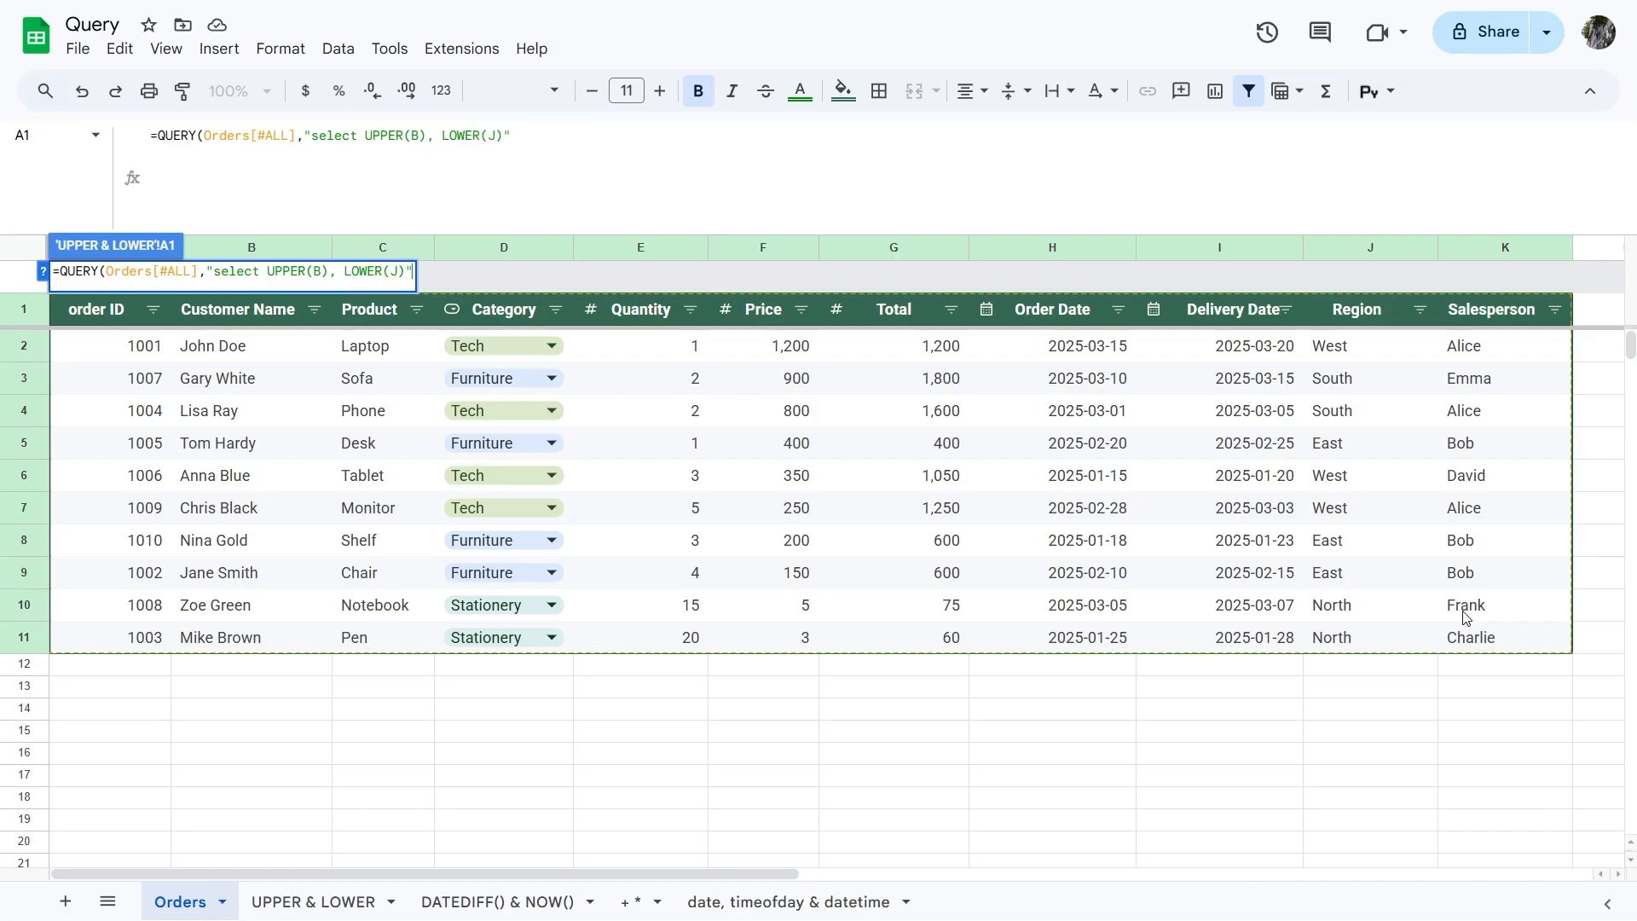
pyautogui.write(')')
pyautogui.press('Return')
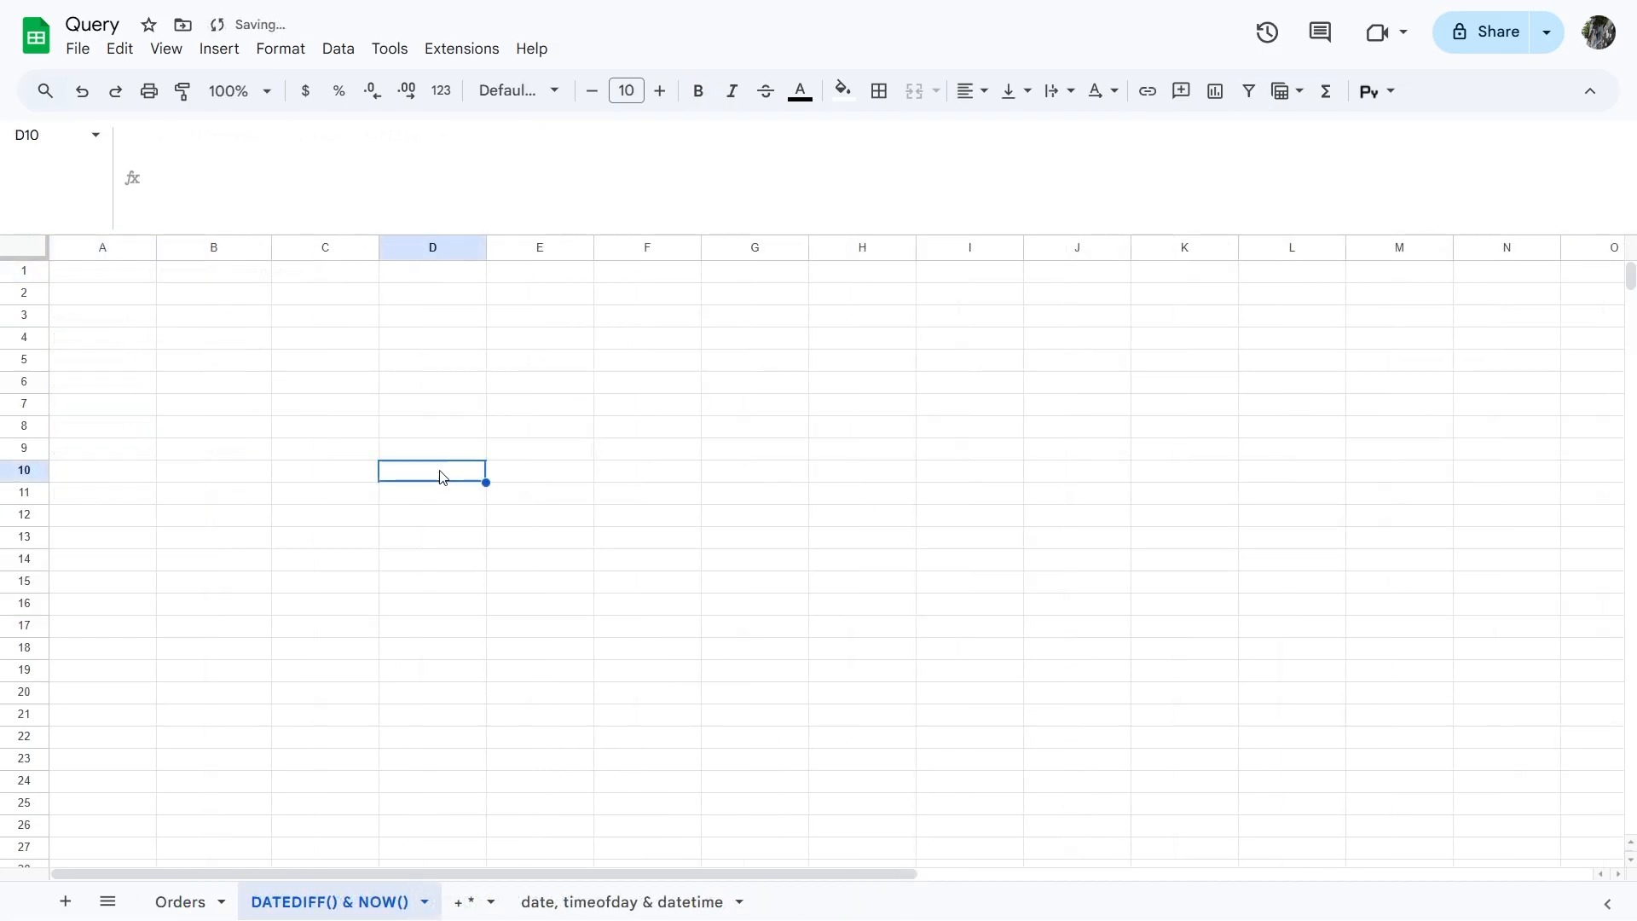
# Step: Start a QUERY formula in cell A1 of the DATEDIFF() & NOW() sheet with the entire Orders table, including headers, as its data
pyautogui.click(560, 414)
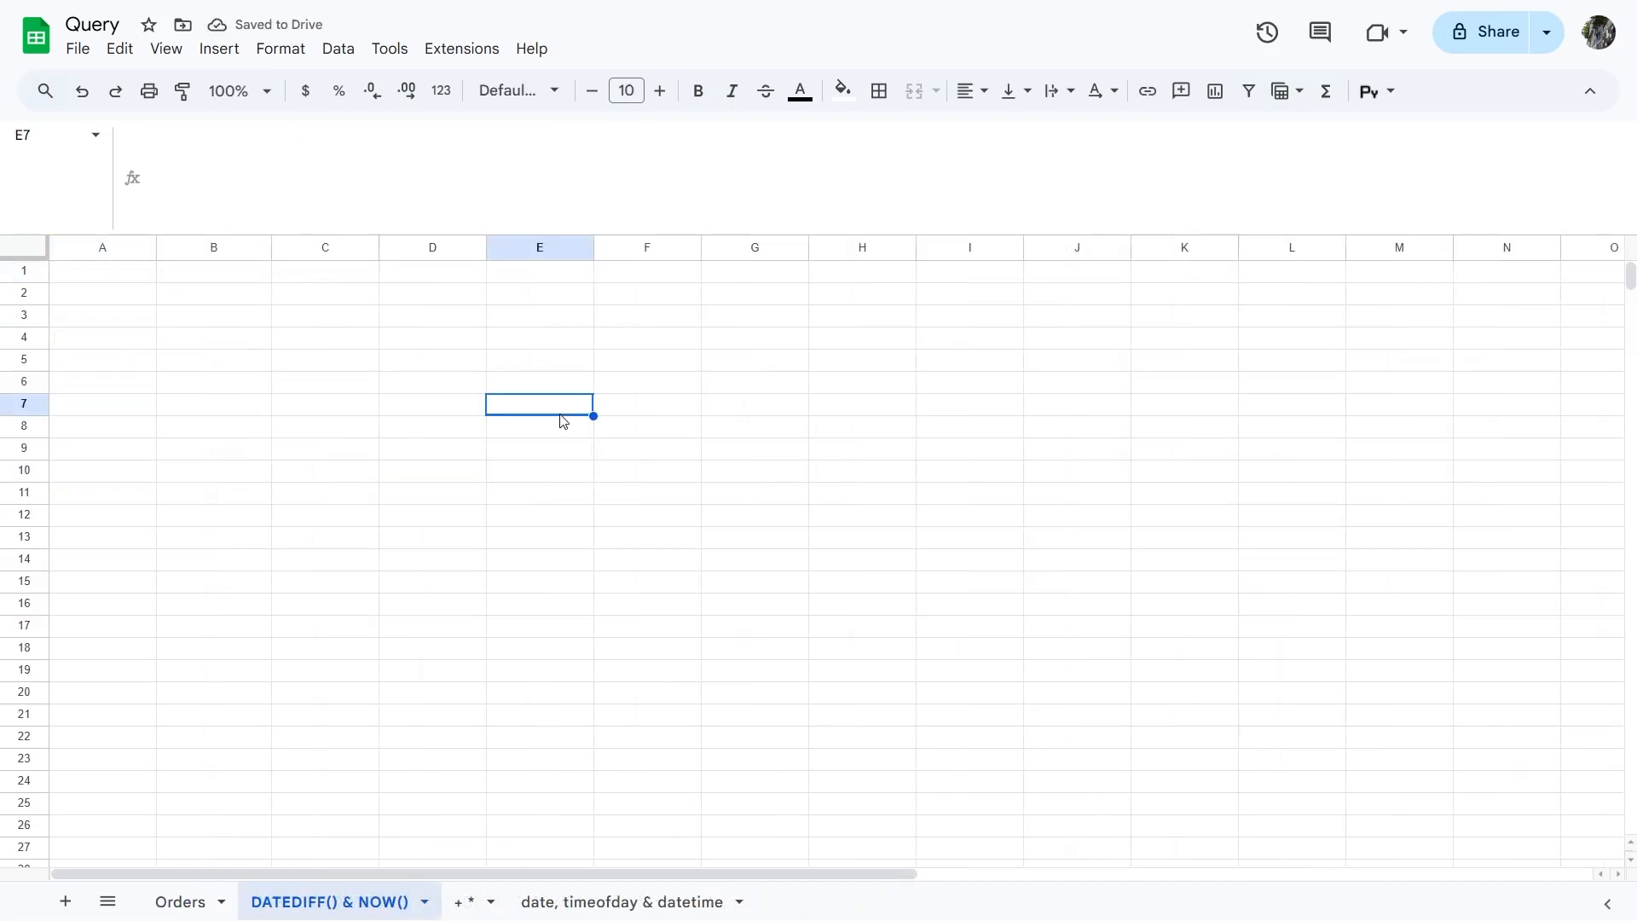
pyautogui.click(102, 274)
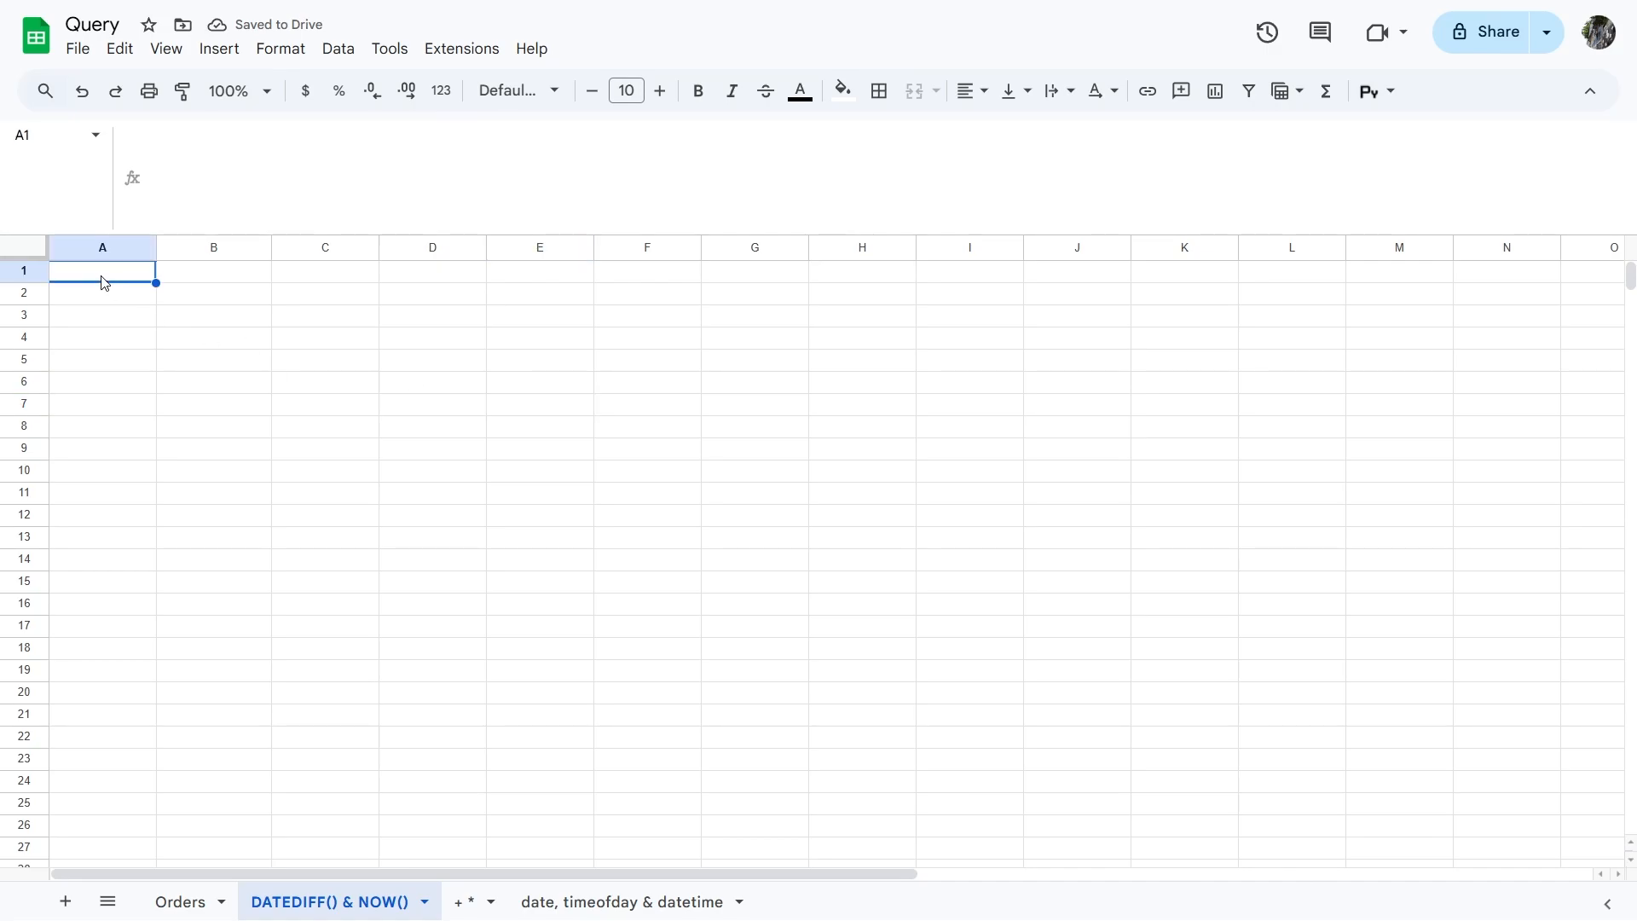
pyautogui.write('=Q')
pyautogui.click(132, 315)
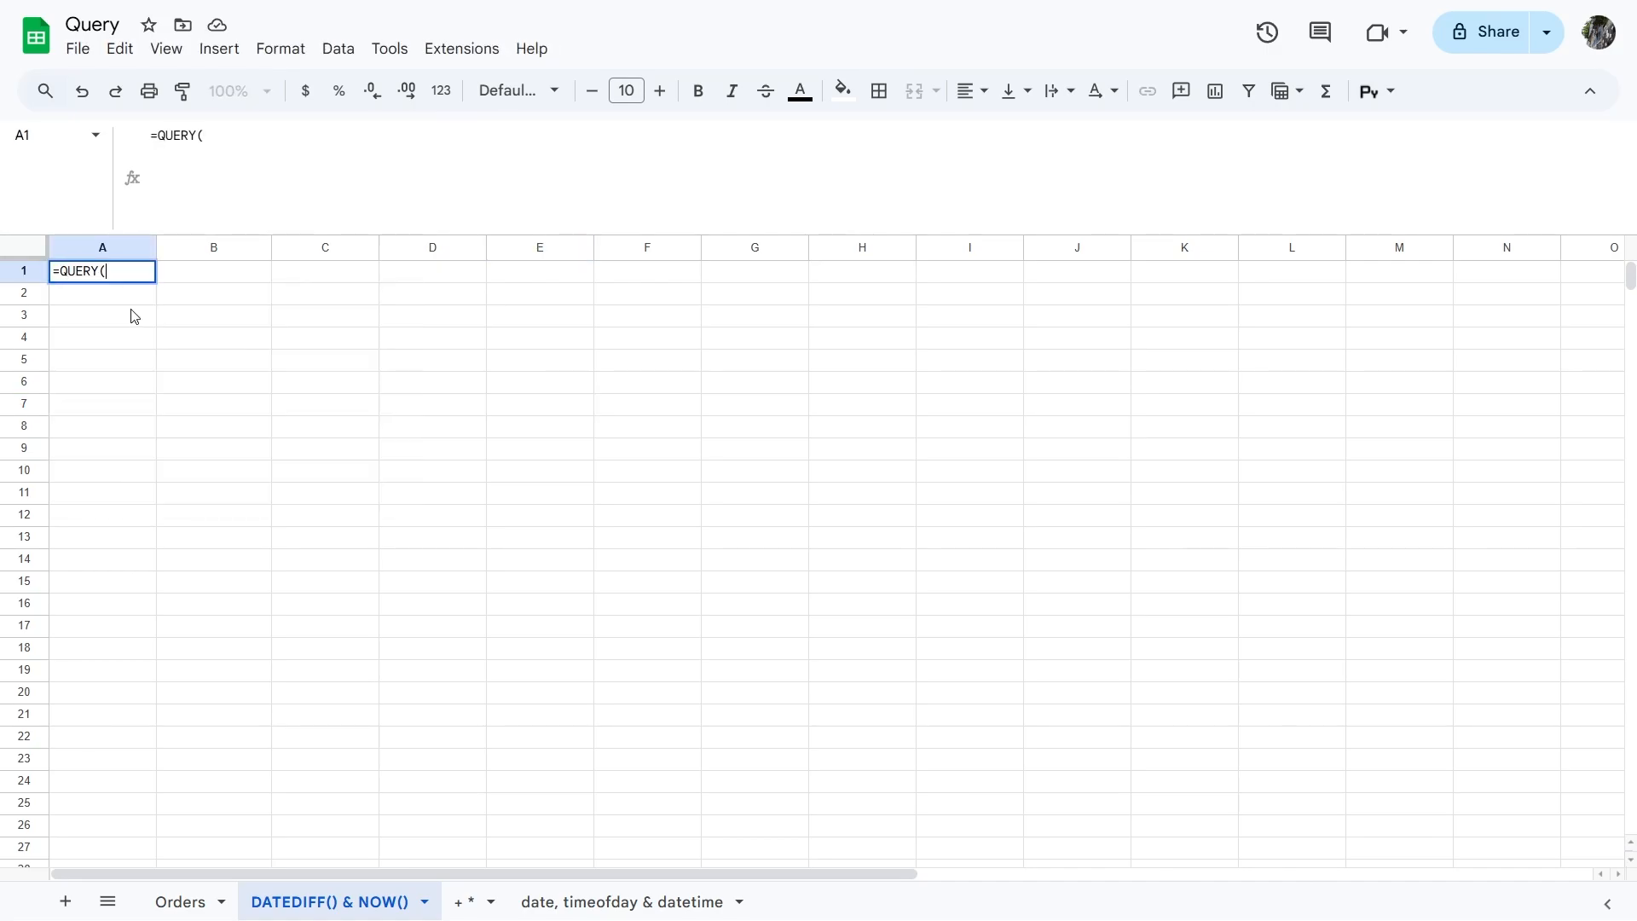
pyautogui.click(188, 901)
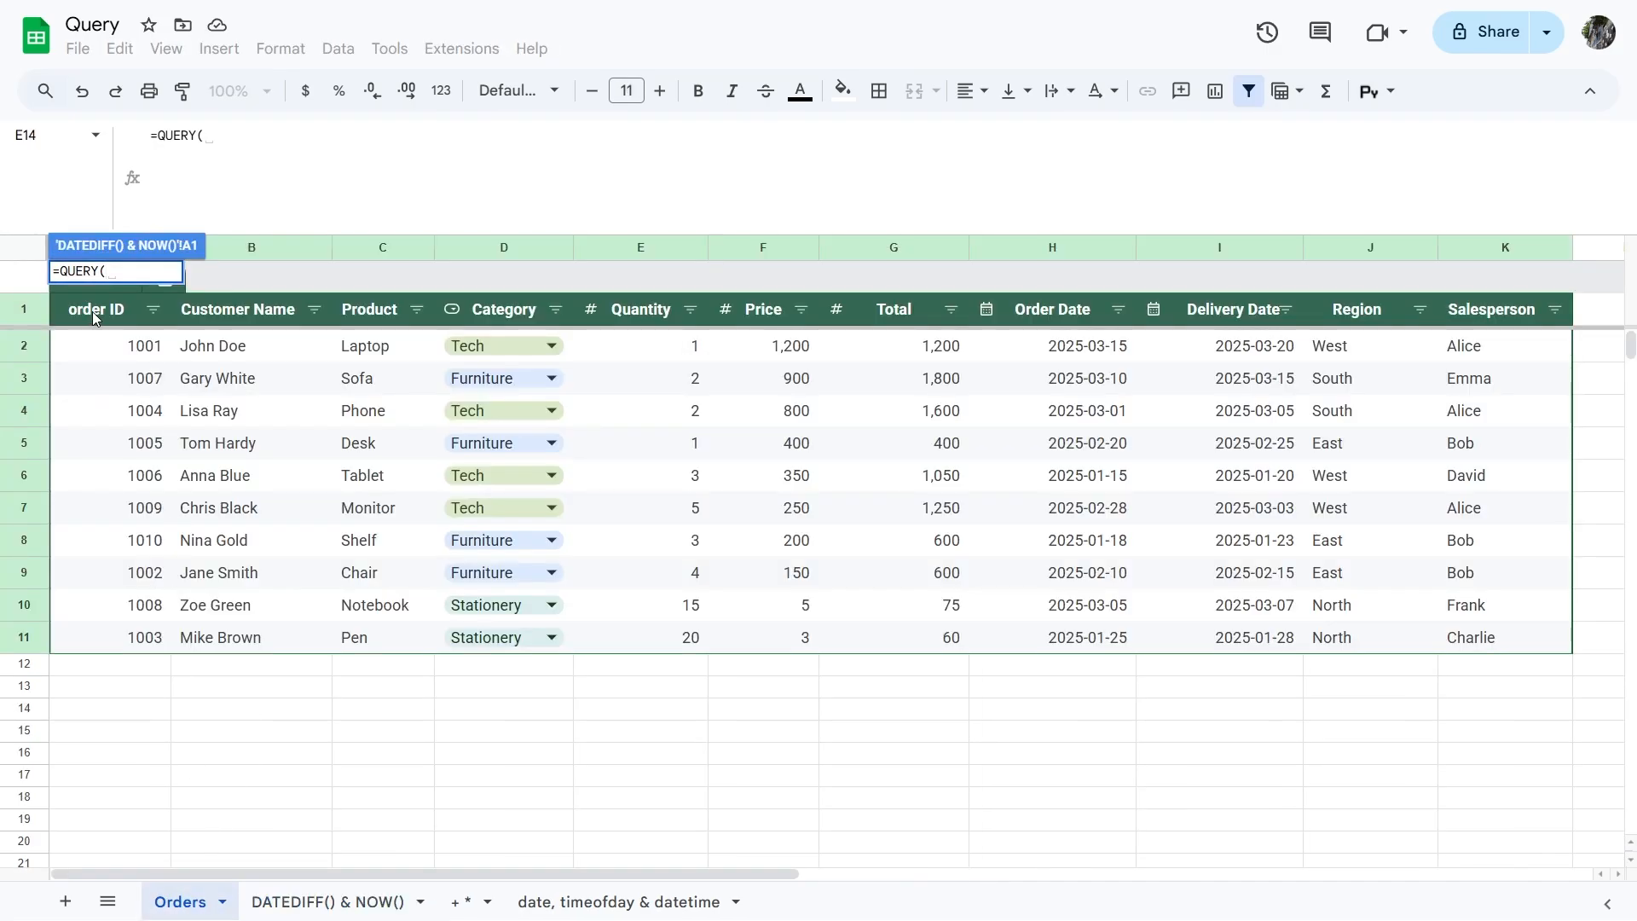
pyautogui.moveTo(94, 313); pyautogui.dragTo(1496, 625)
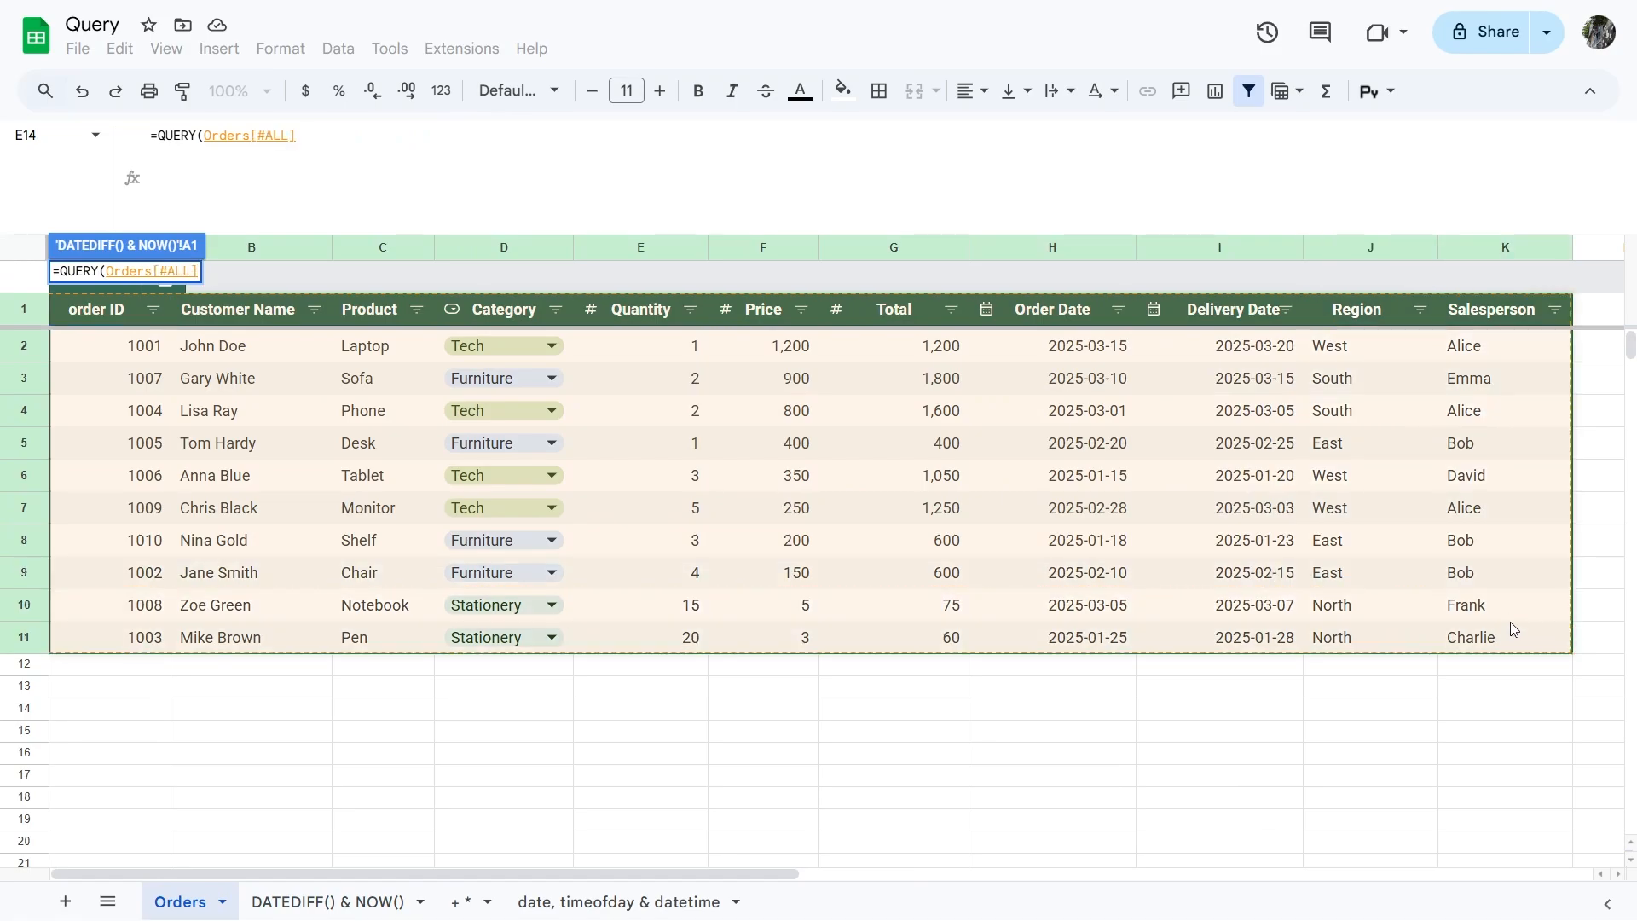
pyautogui.write(',')
# Step: Begin the query string with "select A, DATEDIFF(NOW(),H)" to return each order ID and the days elapsed since its order date
pyautogui.write('"selec')
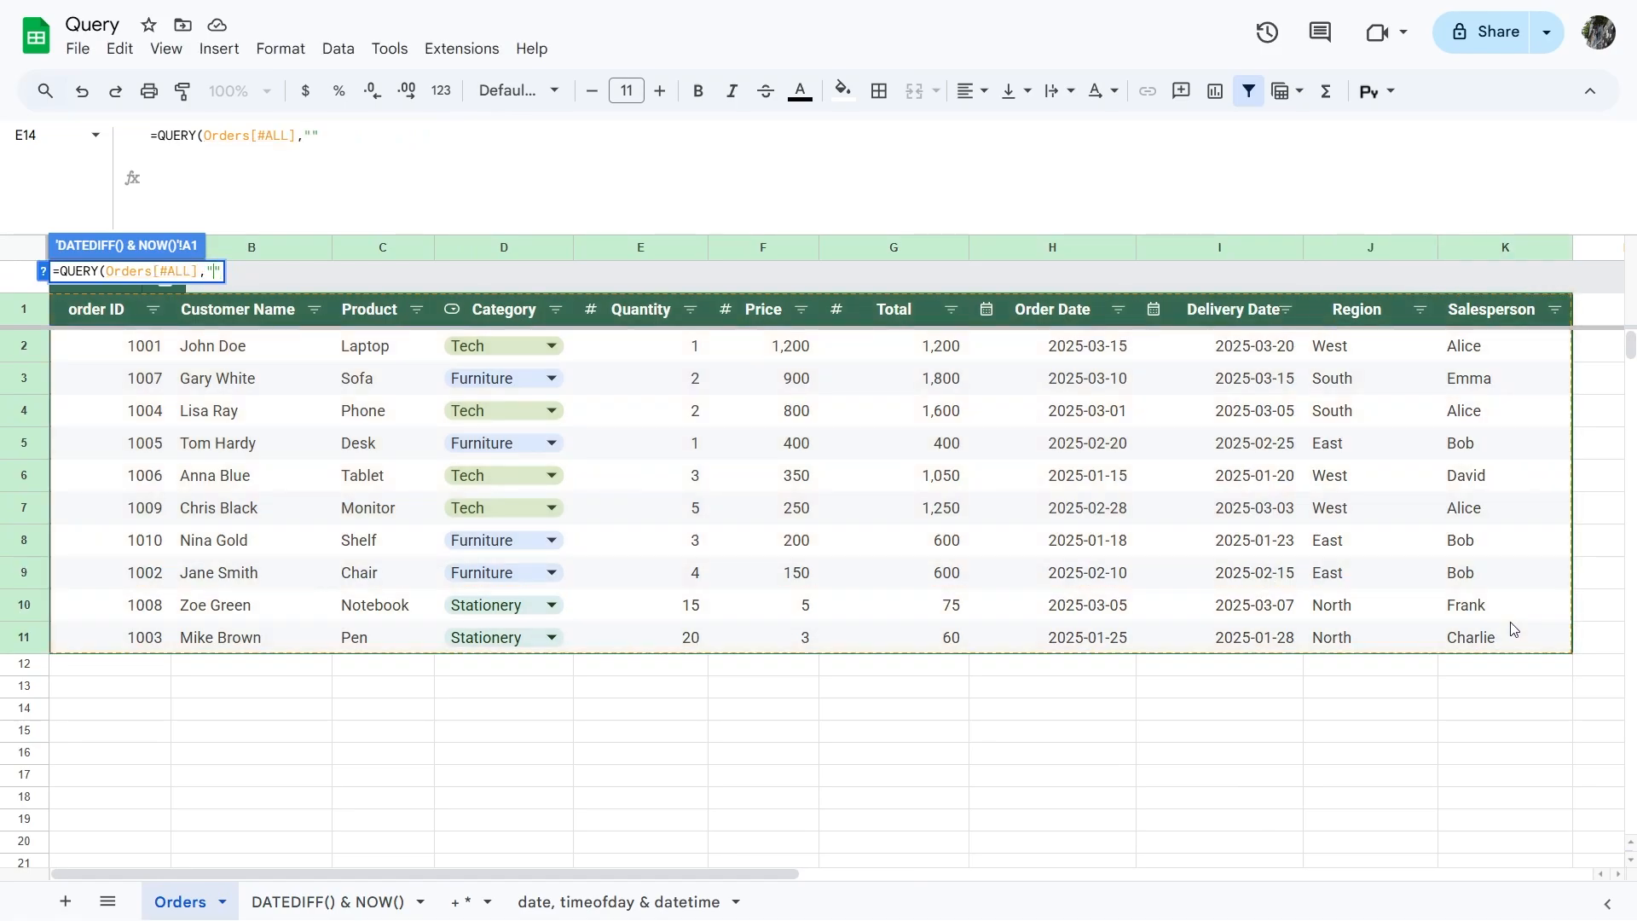
pyautogui.write('t A')
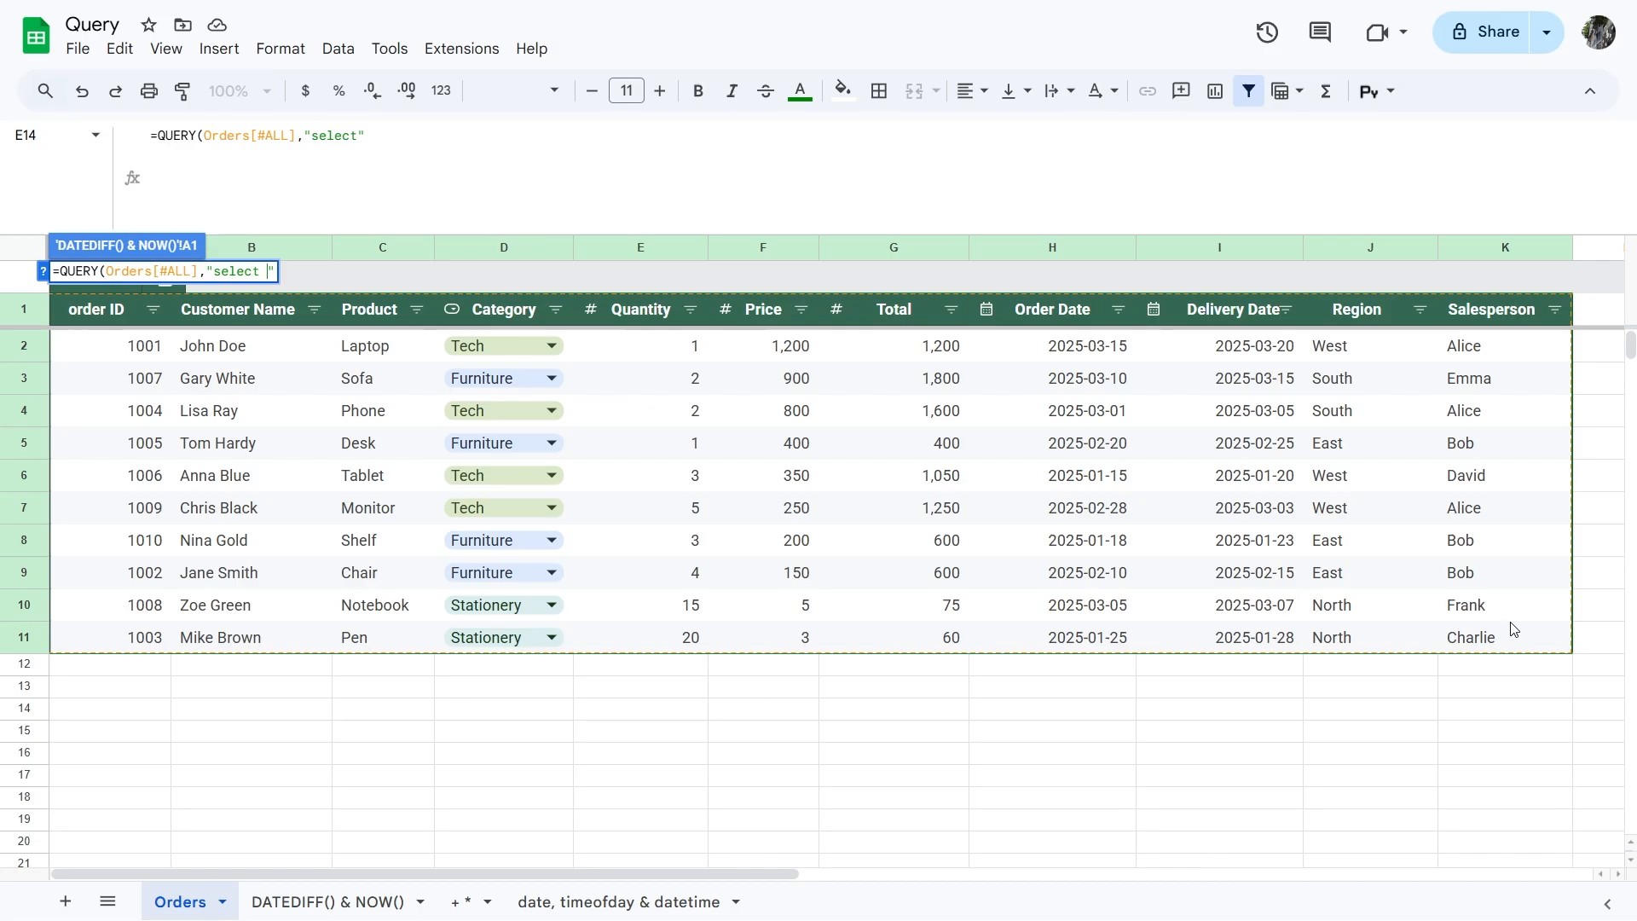
pyautogui.write(', DATE')
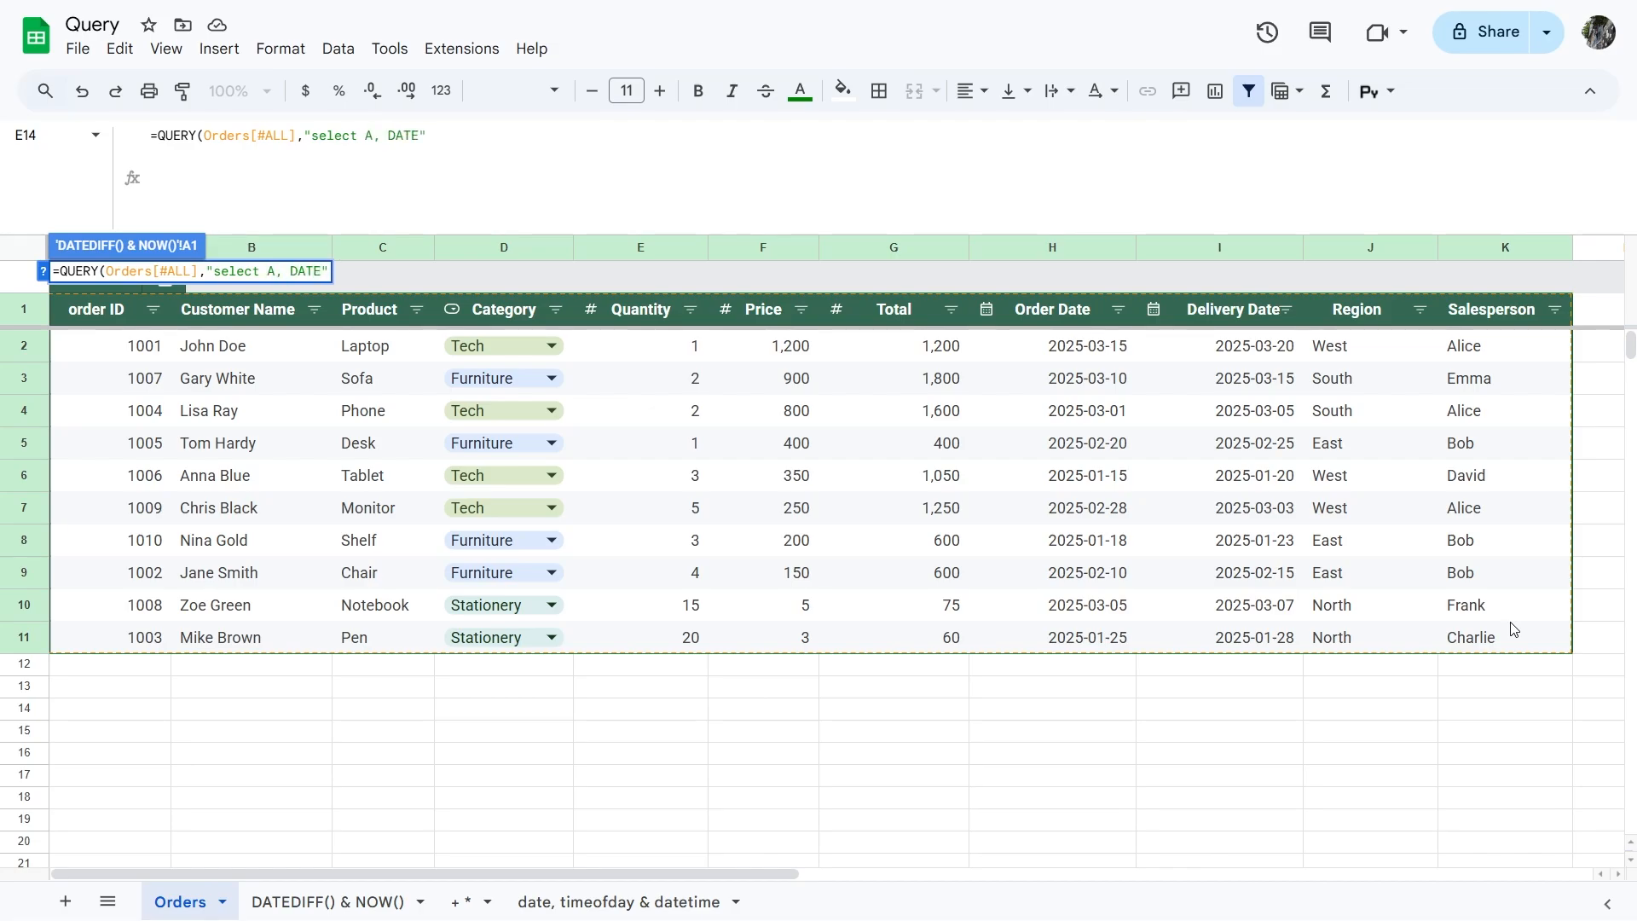
pyautogui.write('DIFF(NOW')
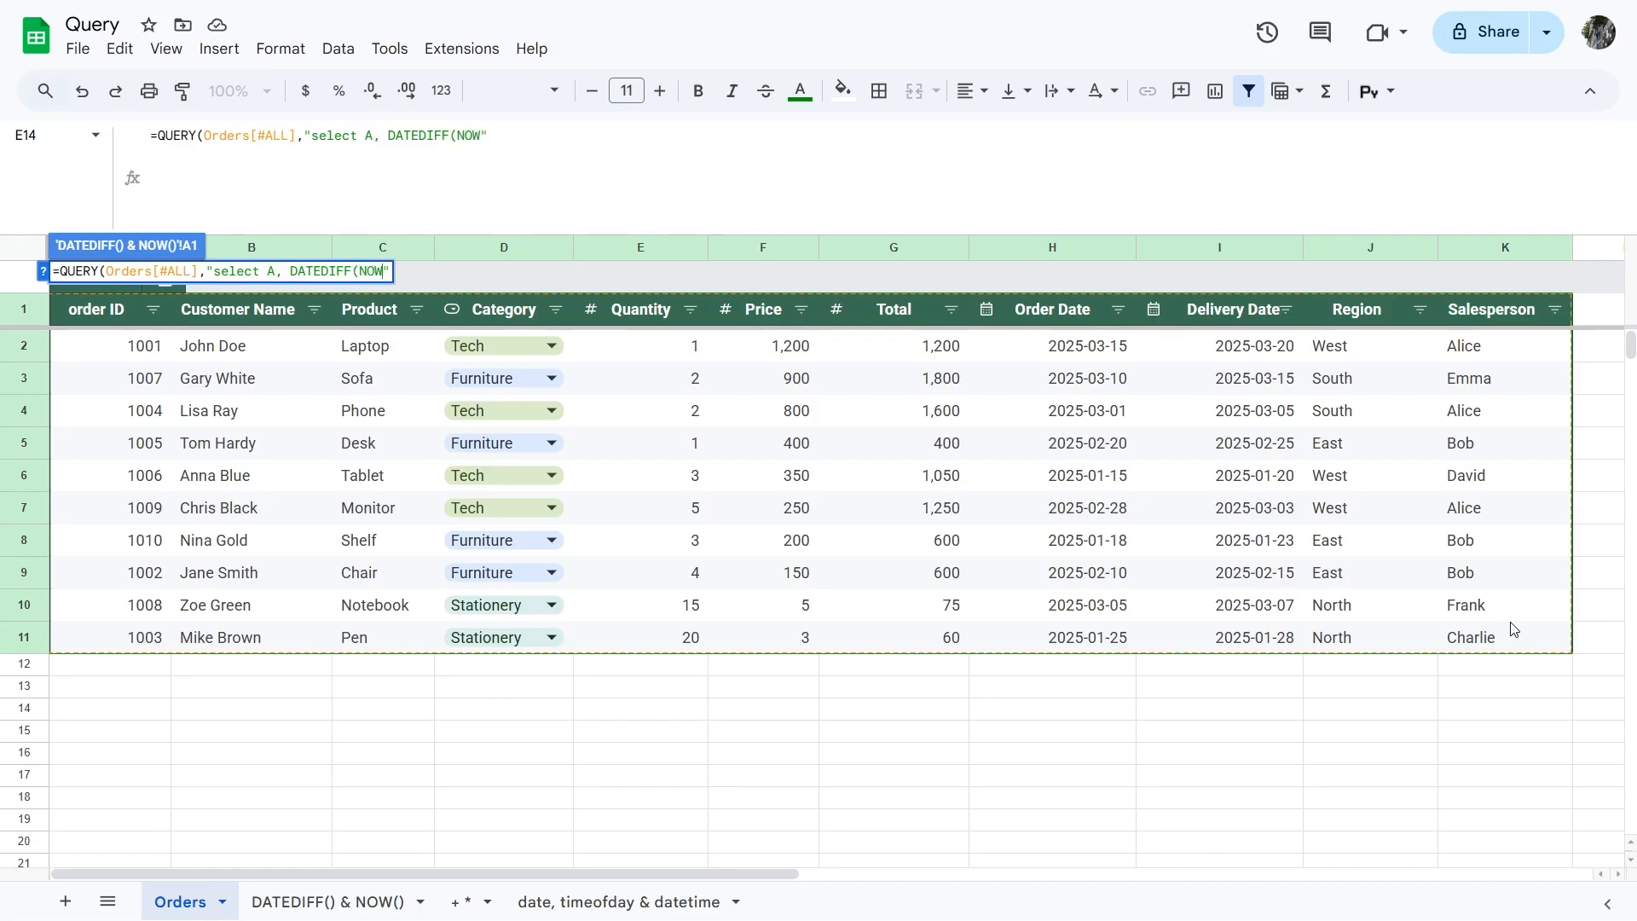
pyautogui.write('()')
pyautogui.write(',H)')
# Step: Add a label clause naming the DATEDIFF(NOW(),H) column 'Days since order' and complete the formula
pyautogui.write(' label DATED')
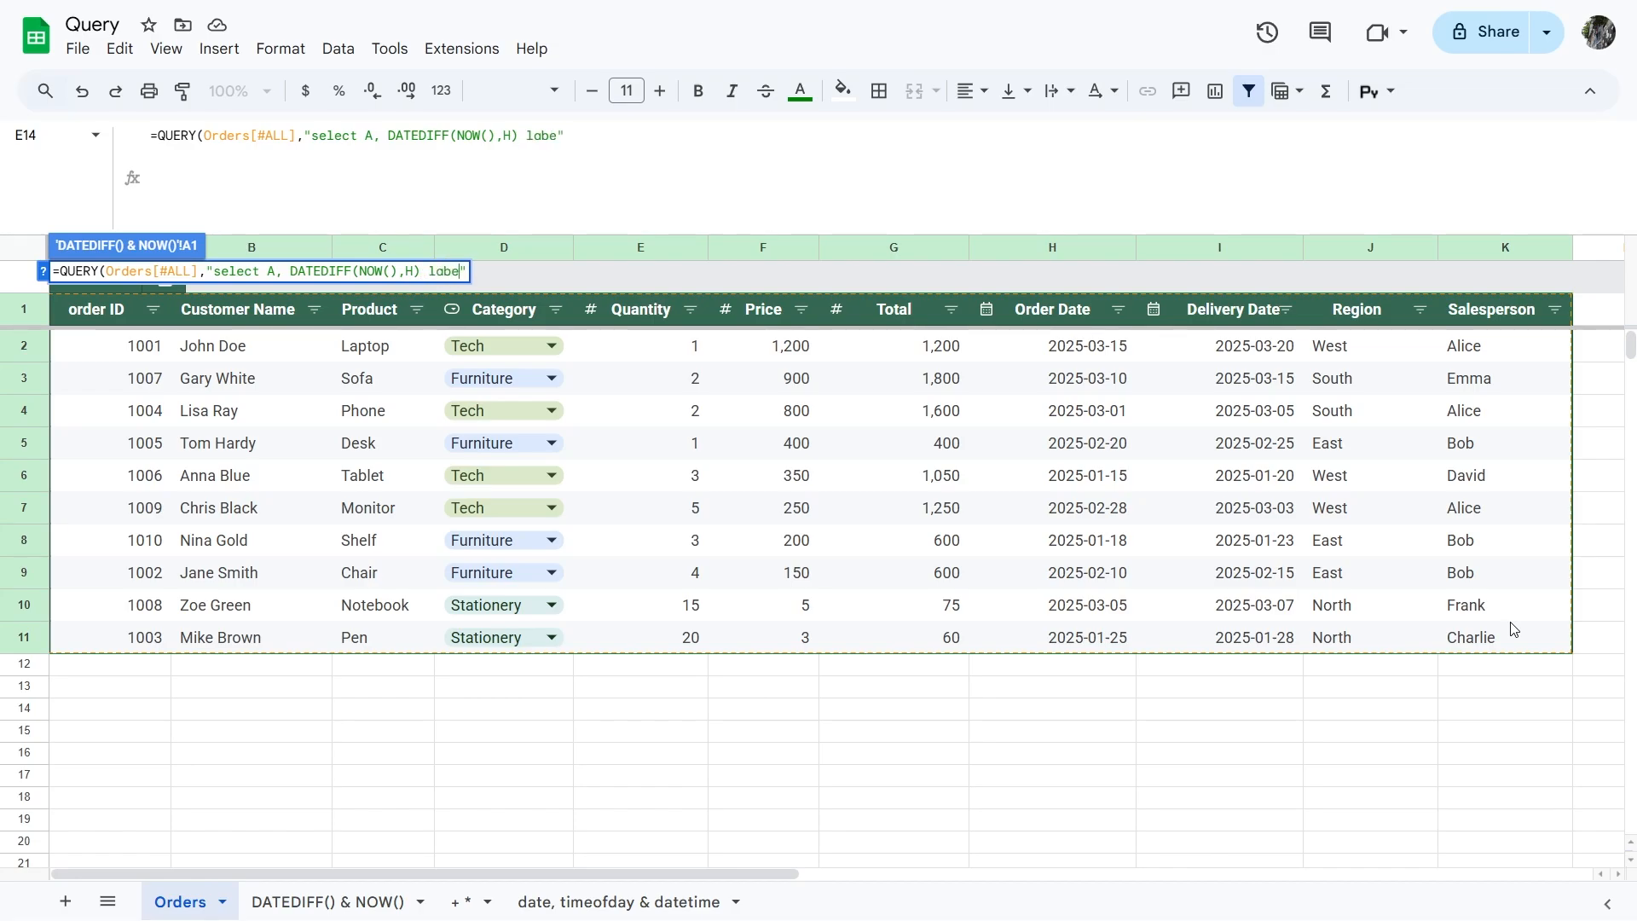
pyautogui.write('IFF)(NOW')
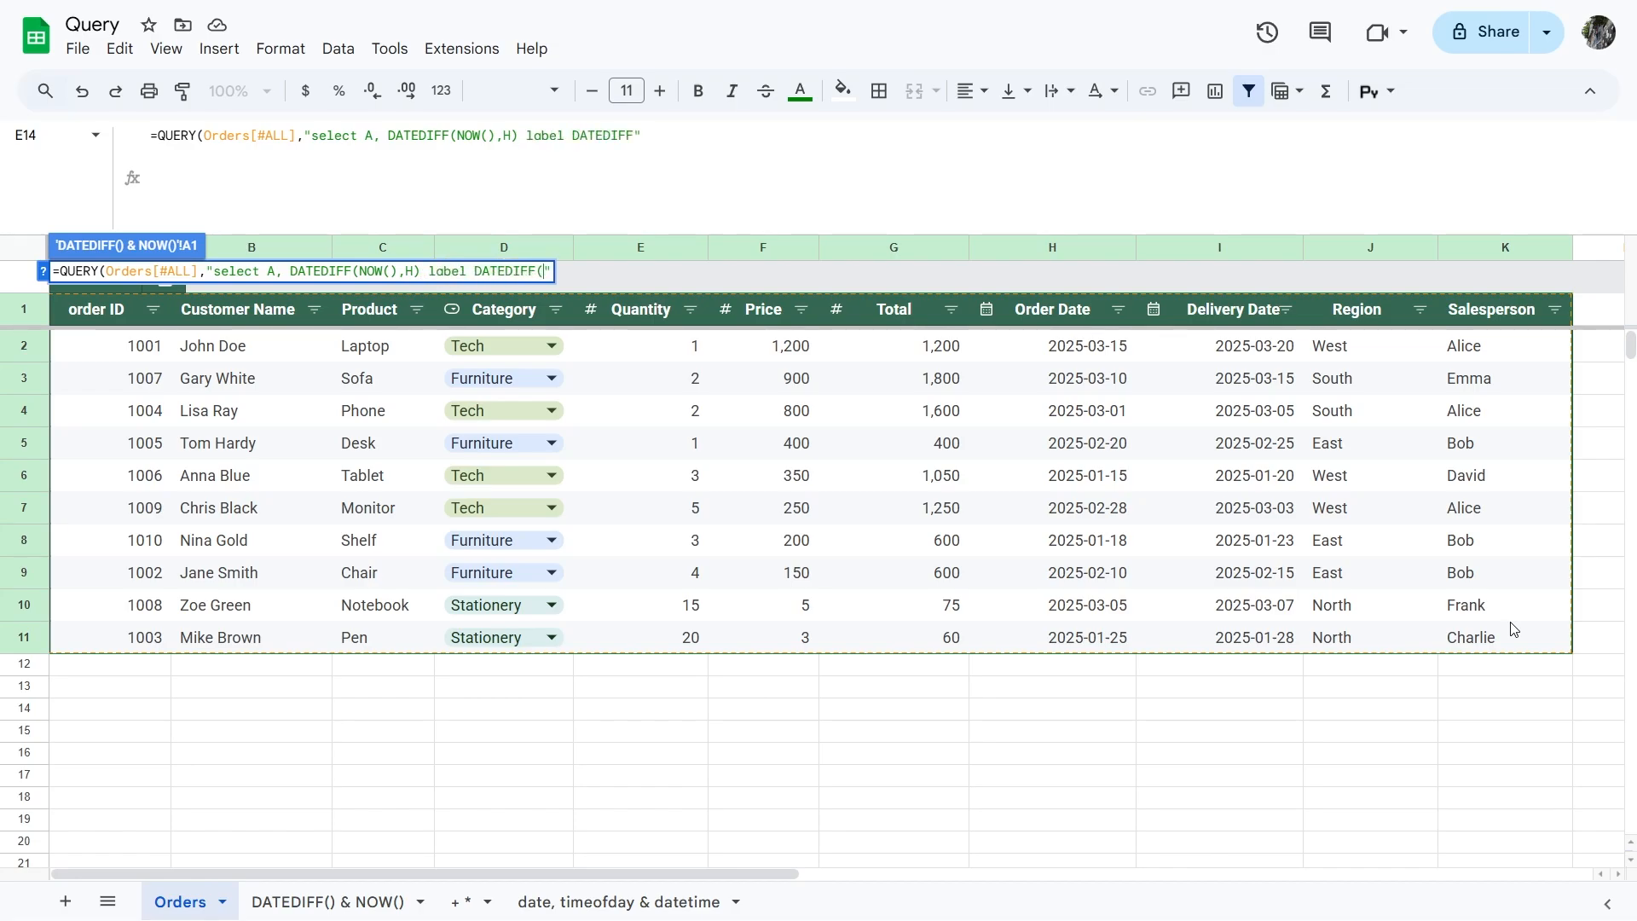
pyautogui.press('BackSpace')
pyautogui.press('BackSpace')
pyautogui.press('BackSpace')
pyautogui.press('BackSpace')
pyautogui.press('BackSpace')
pyautogui.write('(NOW(),H) \'Days since order\'"')
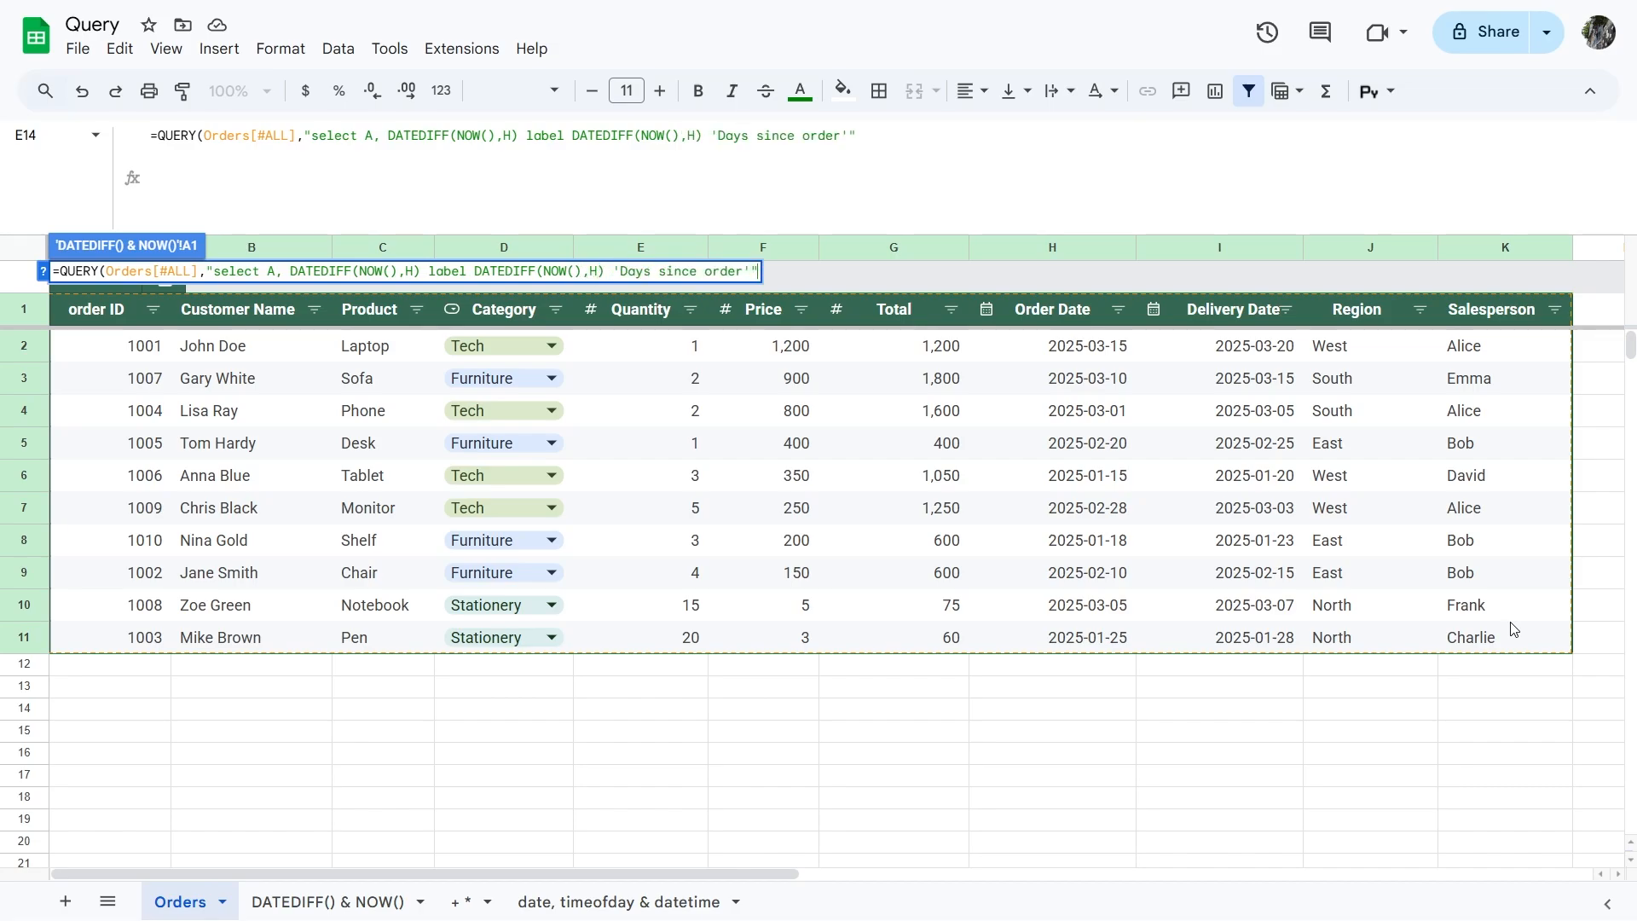
pyautogui.write(')')
pyautogui.press('Return')
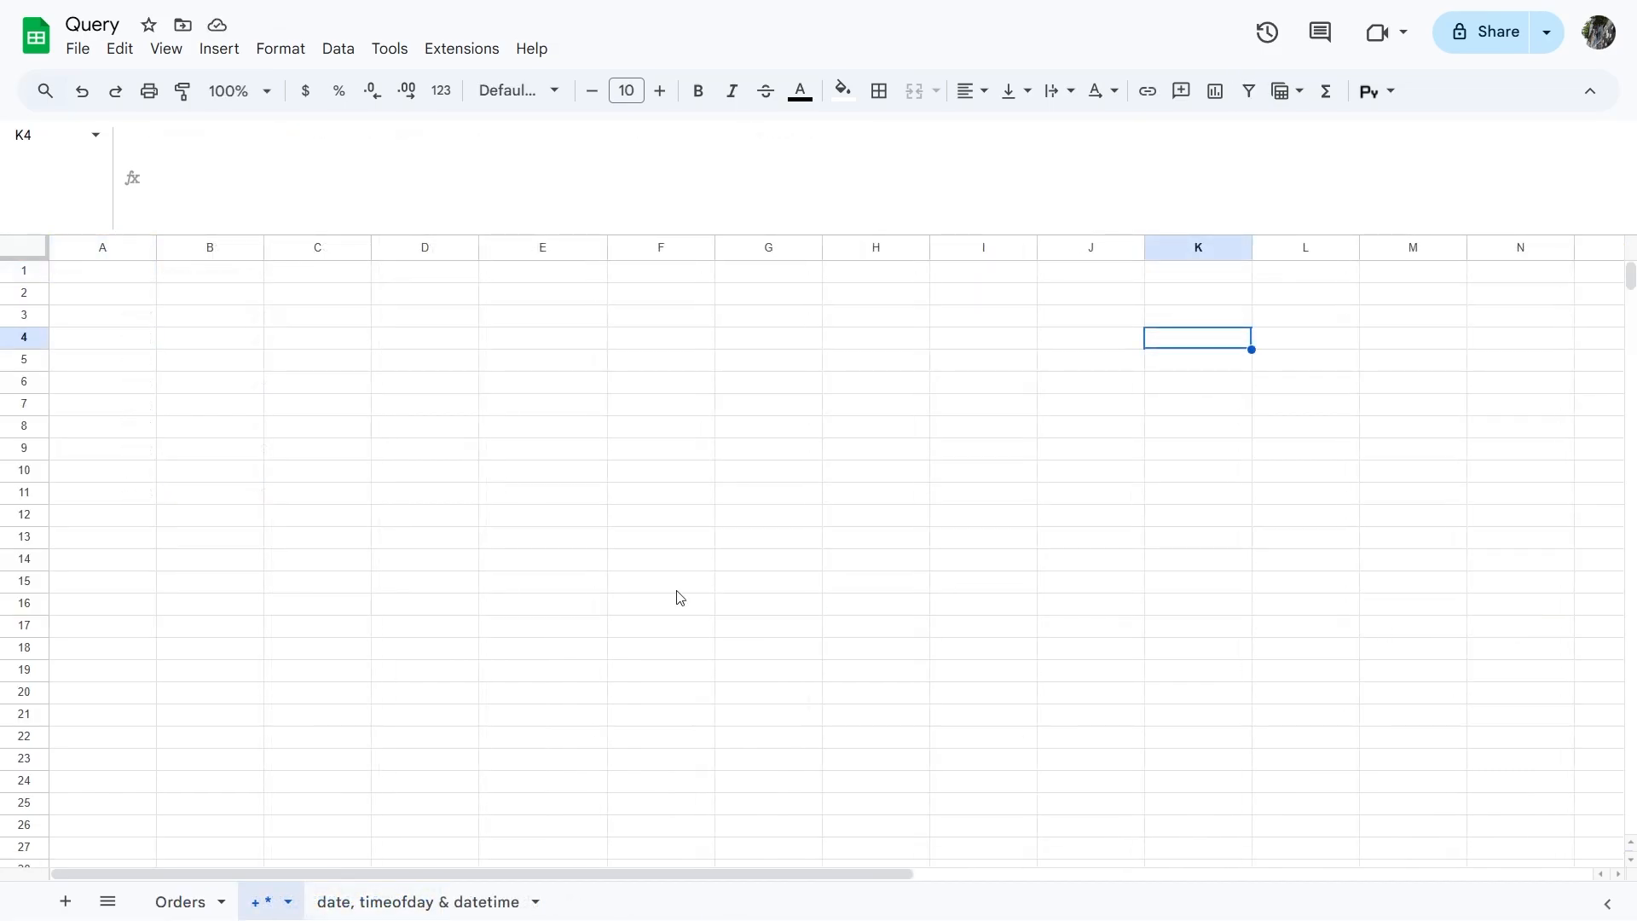
# Step: Start a QUERY formula in cell A1 of the + * sheet with the entire Orders table, including headers, as its data
pyautogui.click(679, 592)
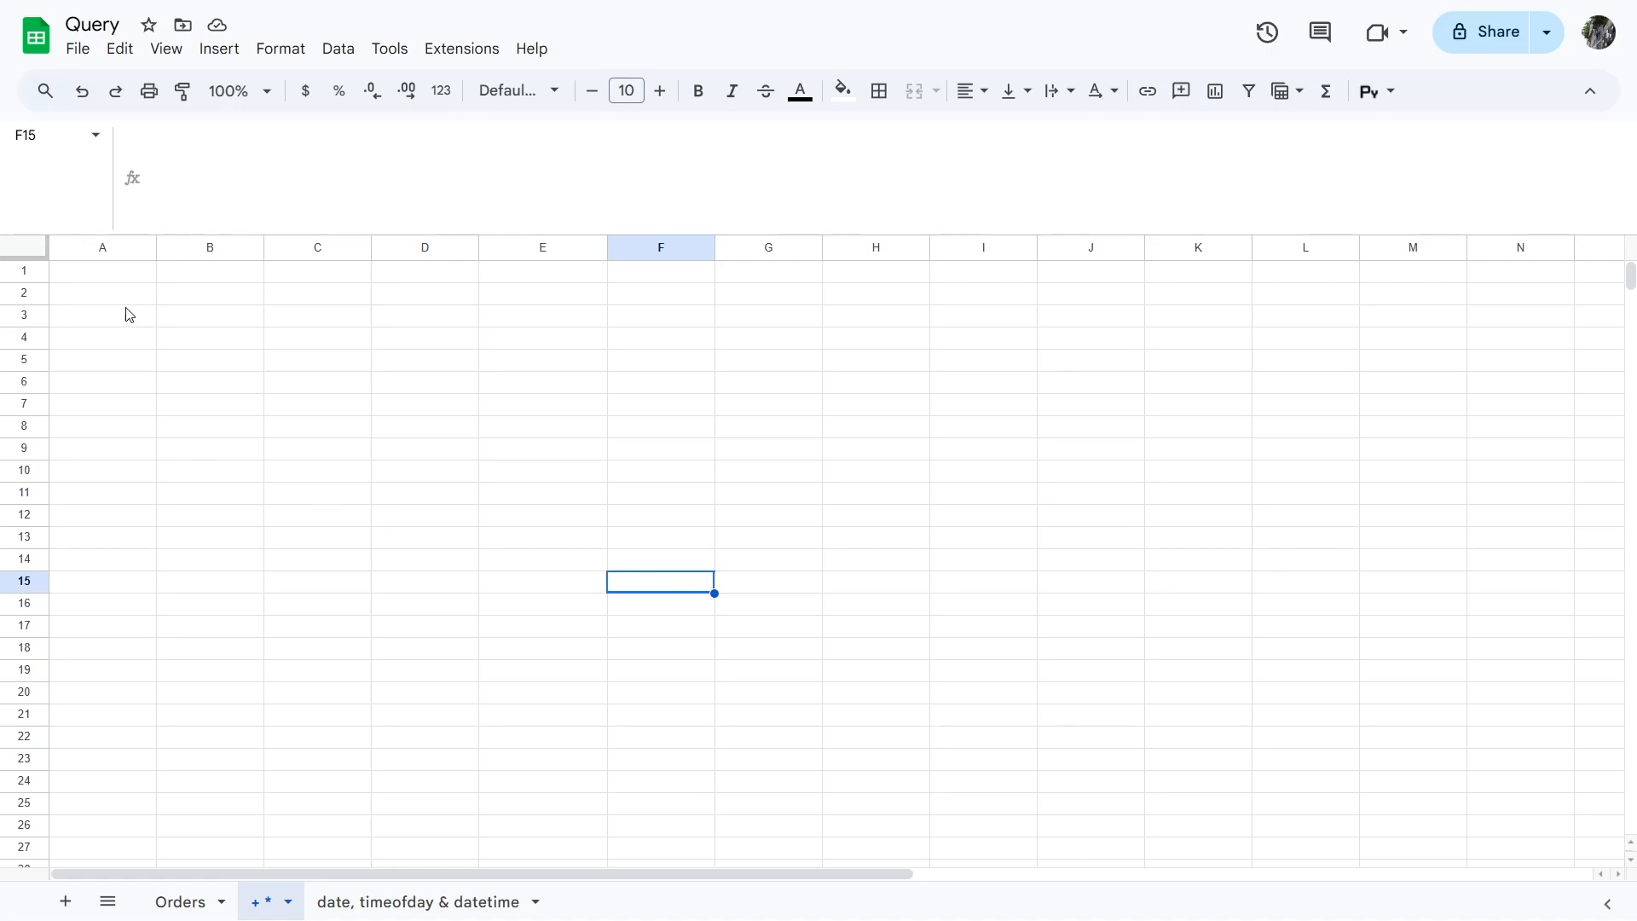
pyautogui.click(115, 272)
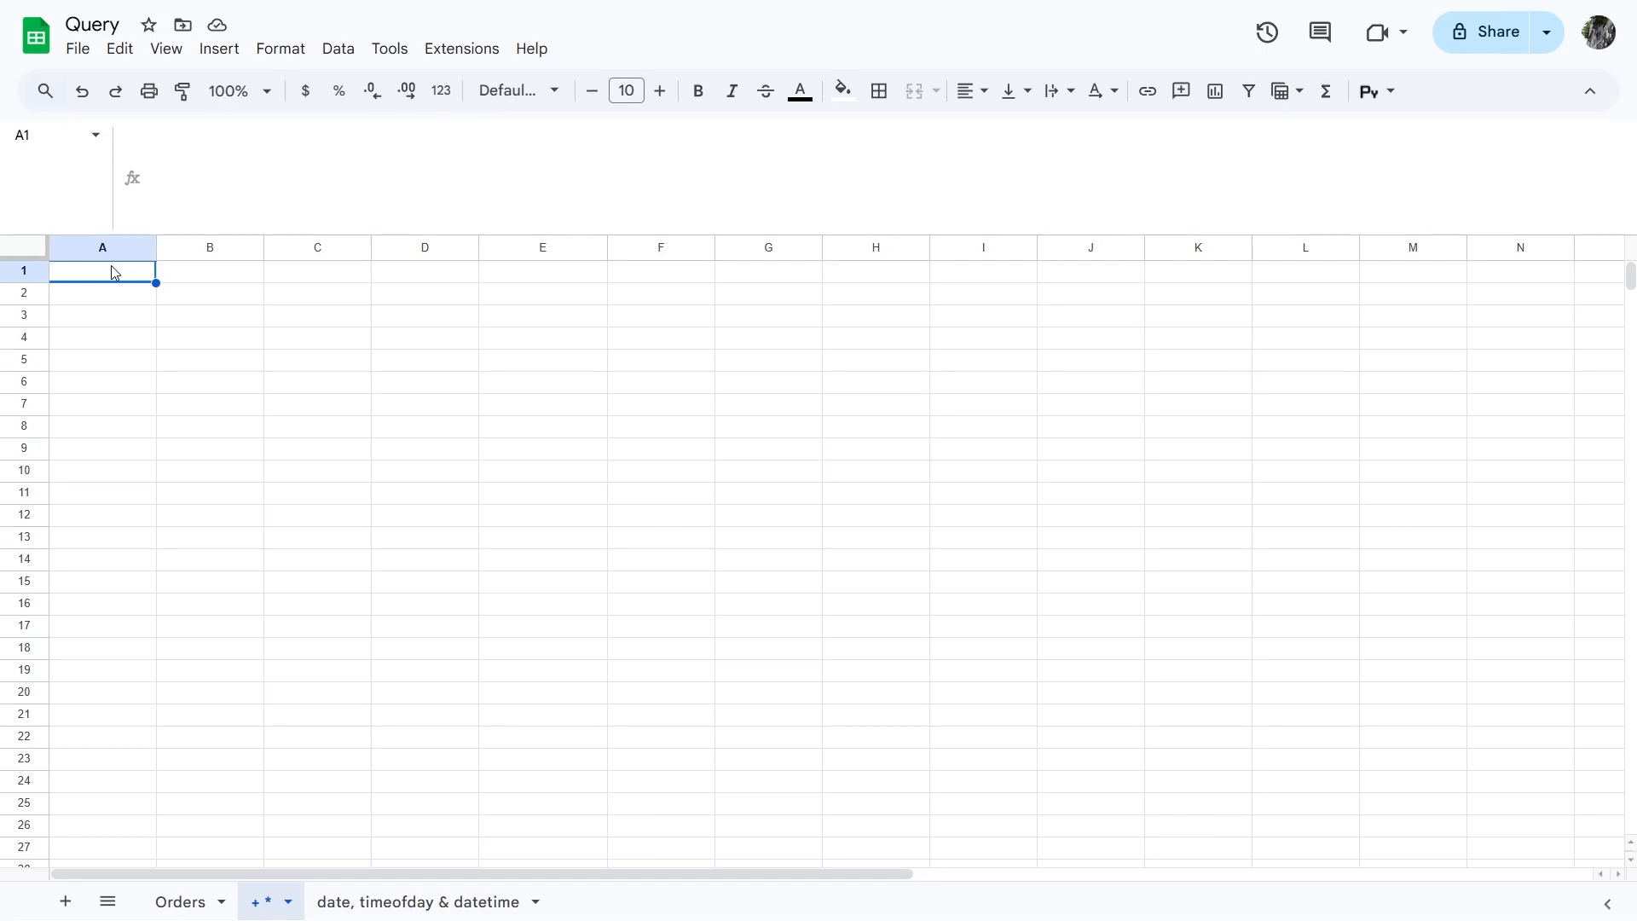
pyautogui.write('=')
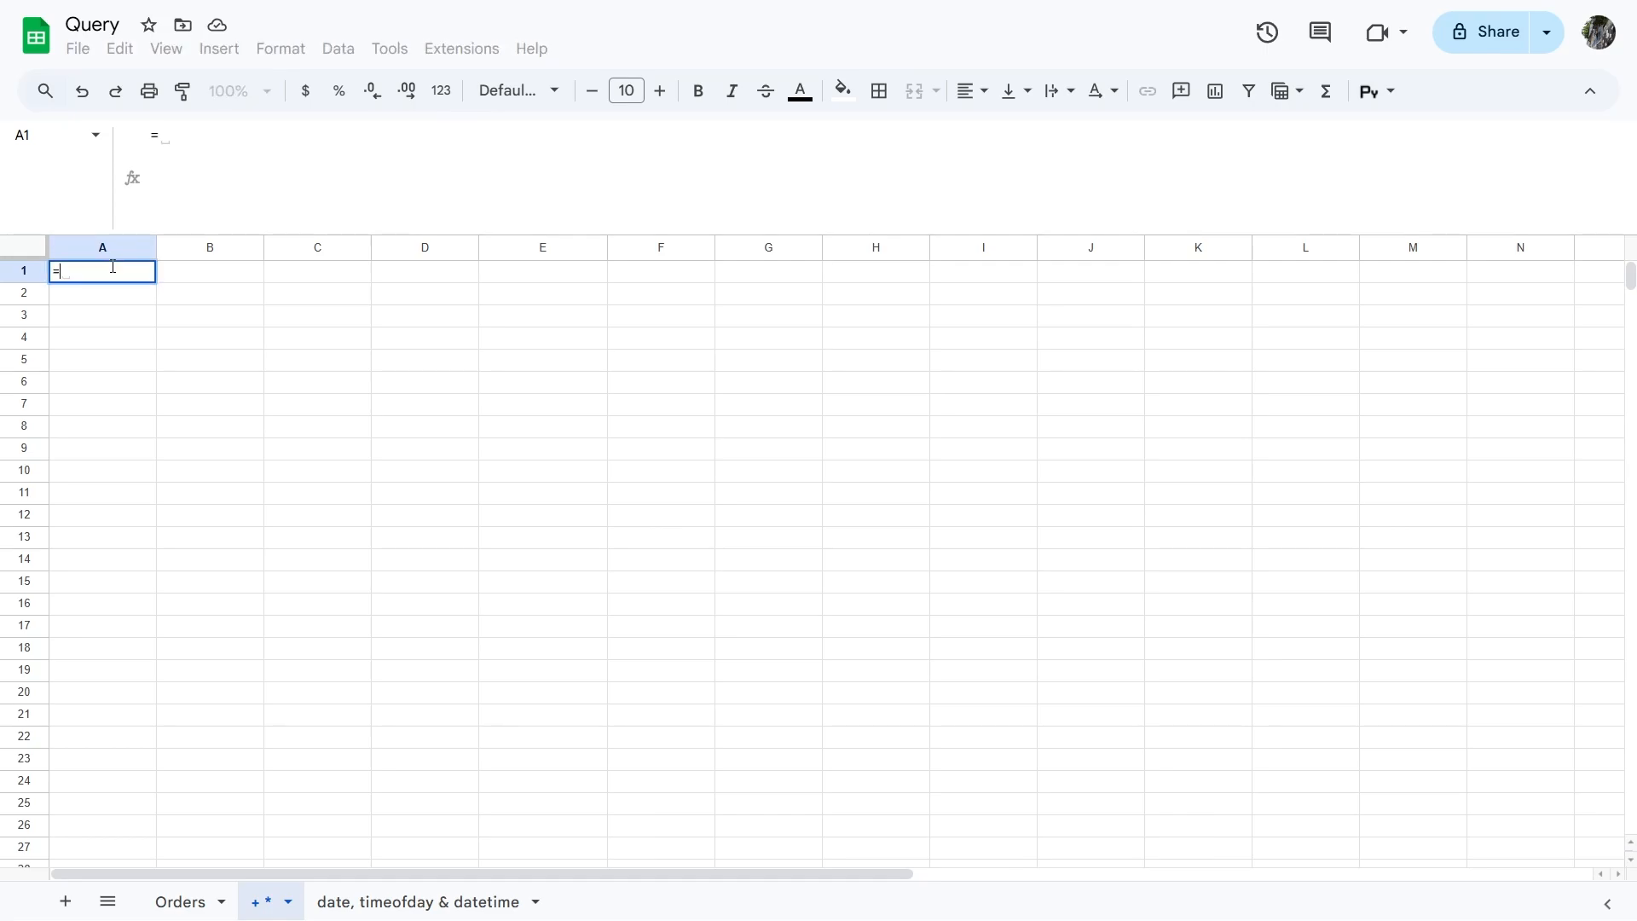
pyautogui.write('Q')
pyautogui.click(131, 305)
pyautogui.click(205, 895)
pyautogui.moveTo(86, 309); pyautogui.dragTo(1411, 658)
# Step: Begin the query string with "select A,E,F,(E*F),((E*F)*0.9)" to calculate the order total and its discounted amount
pyautogui.write(',"se"')
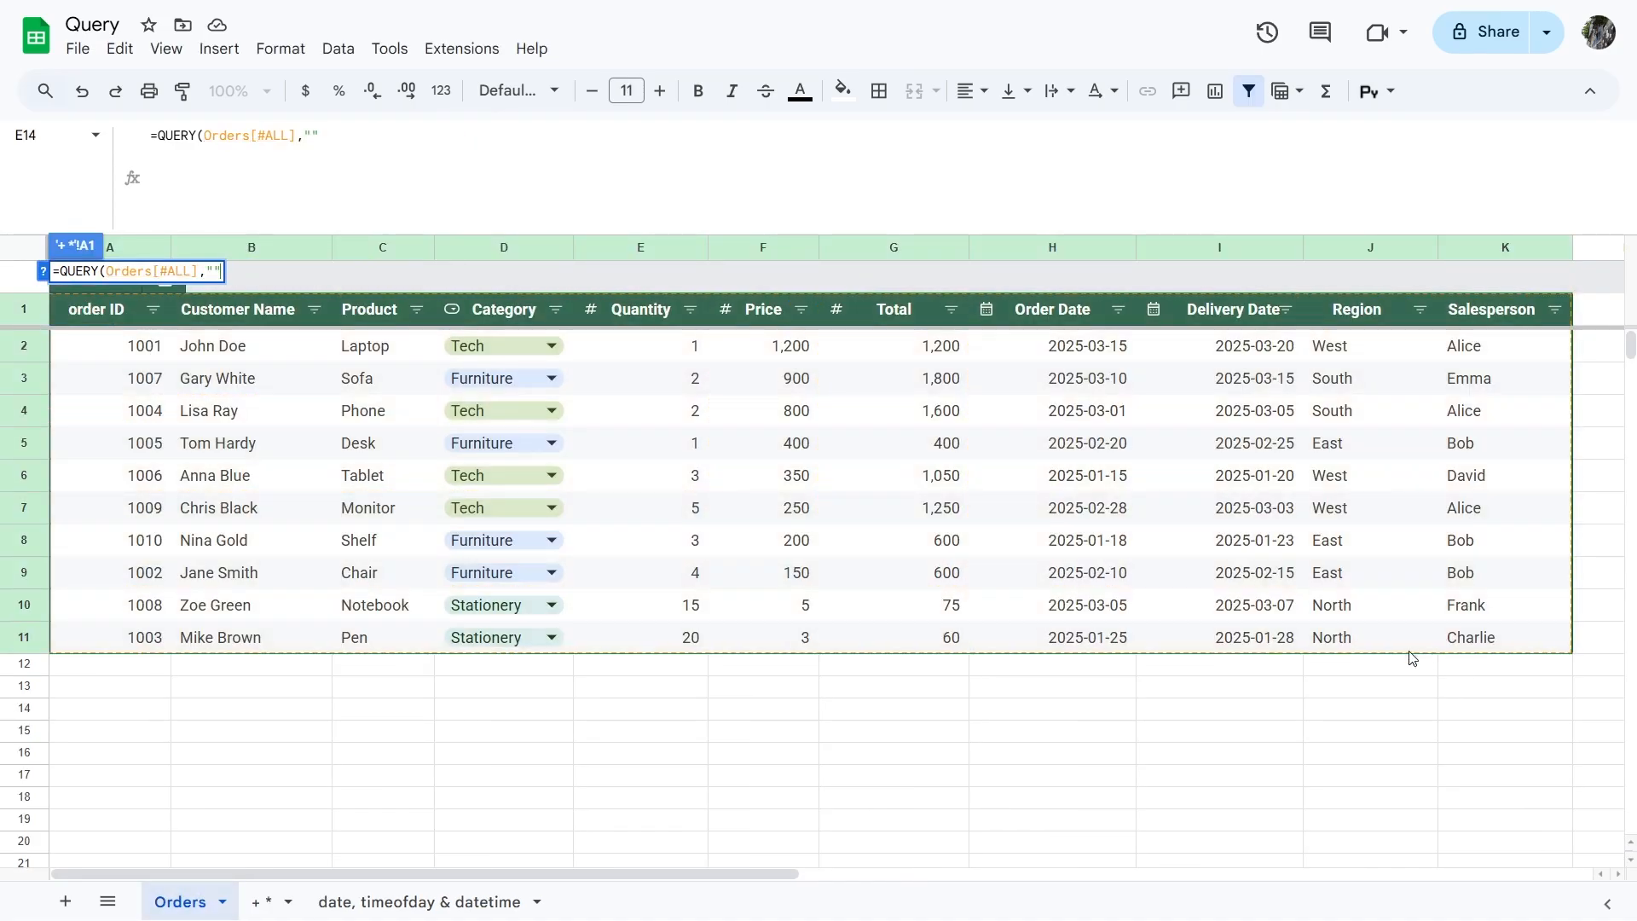
pyautogui.write('lect A,E,')
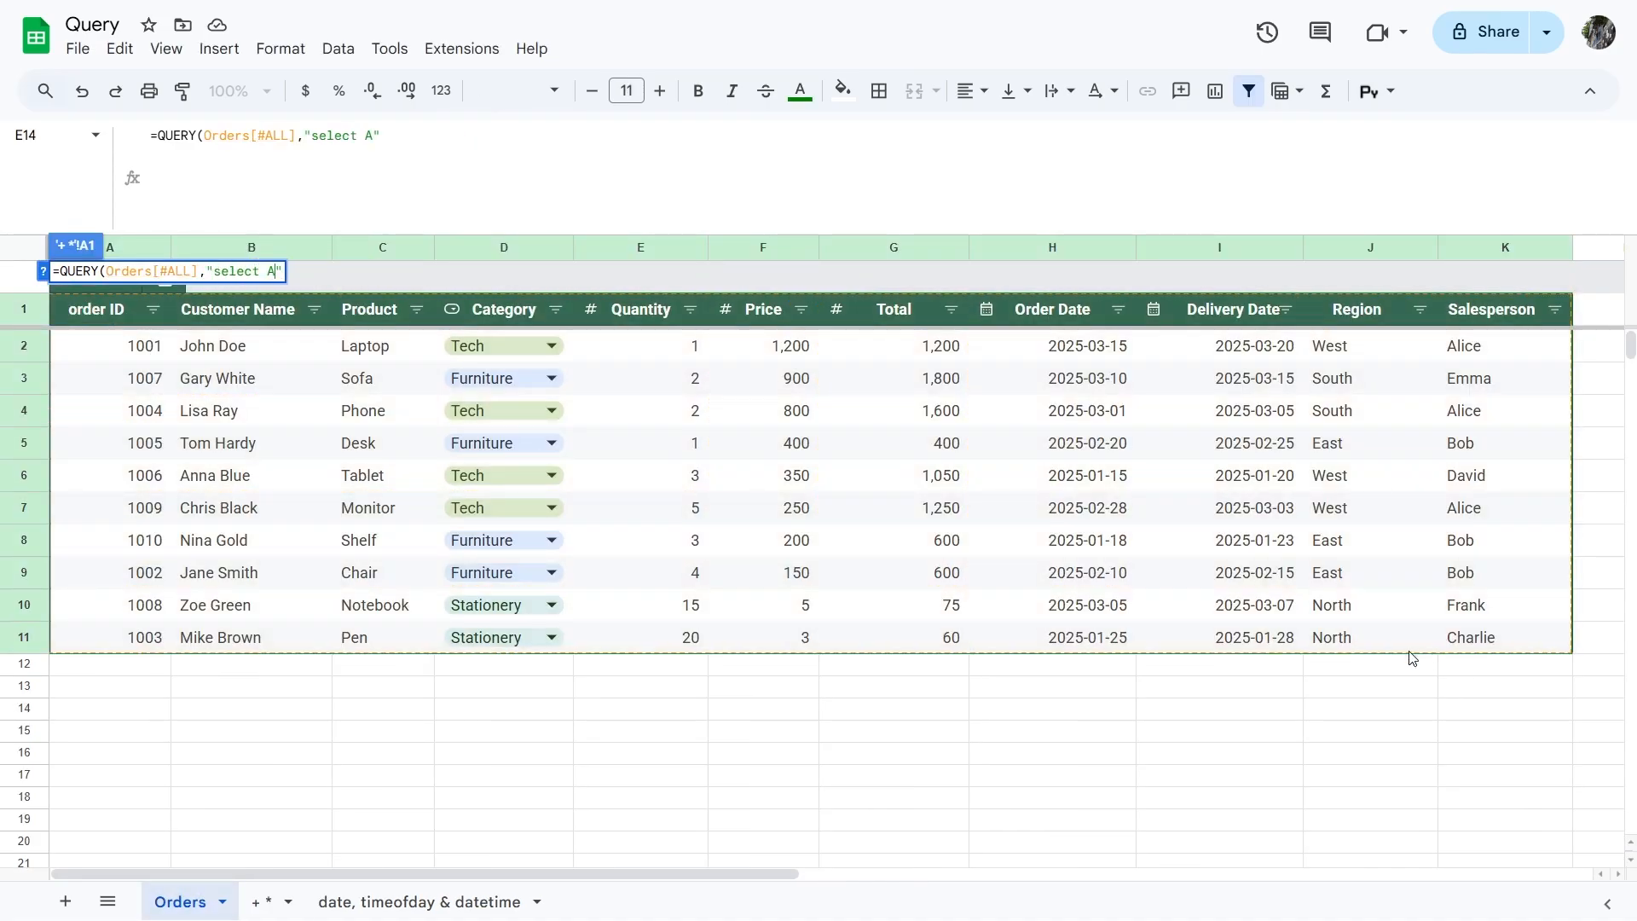
pyautogui.write('F,(')
pyautogui.write('E*F),')
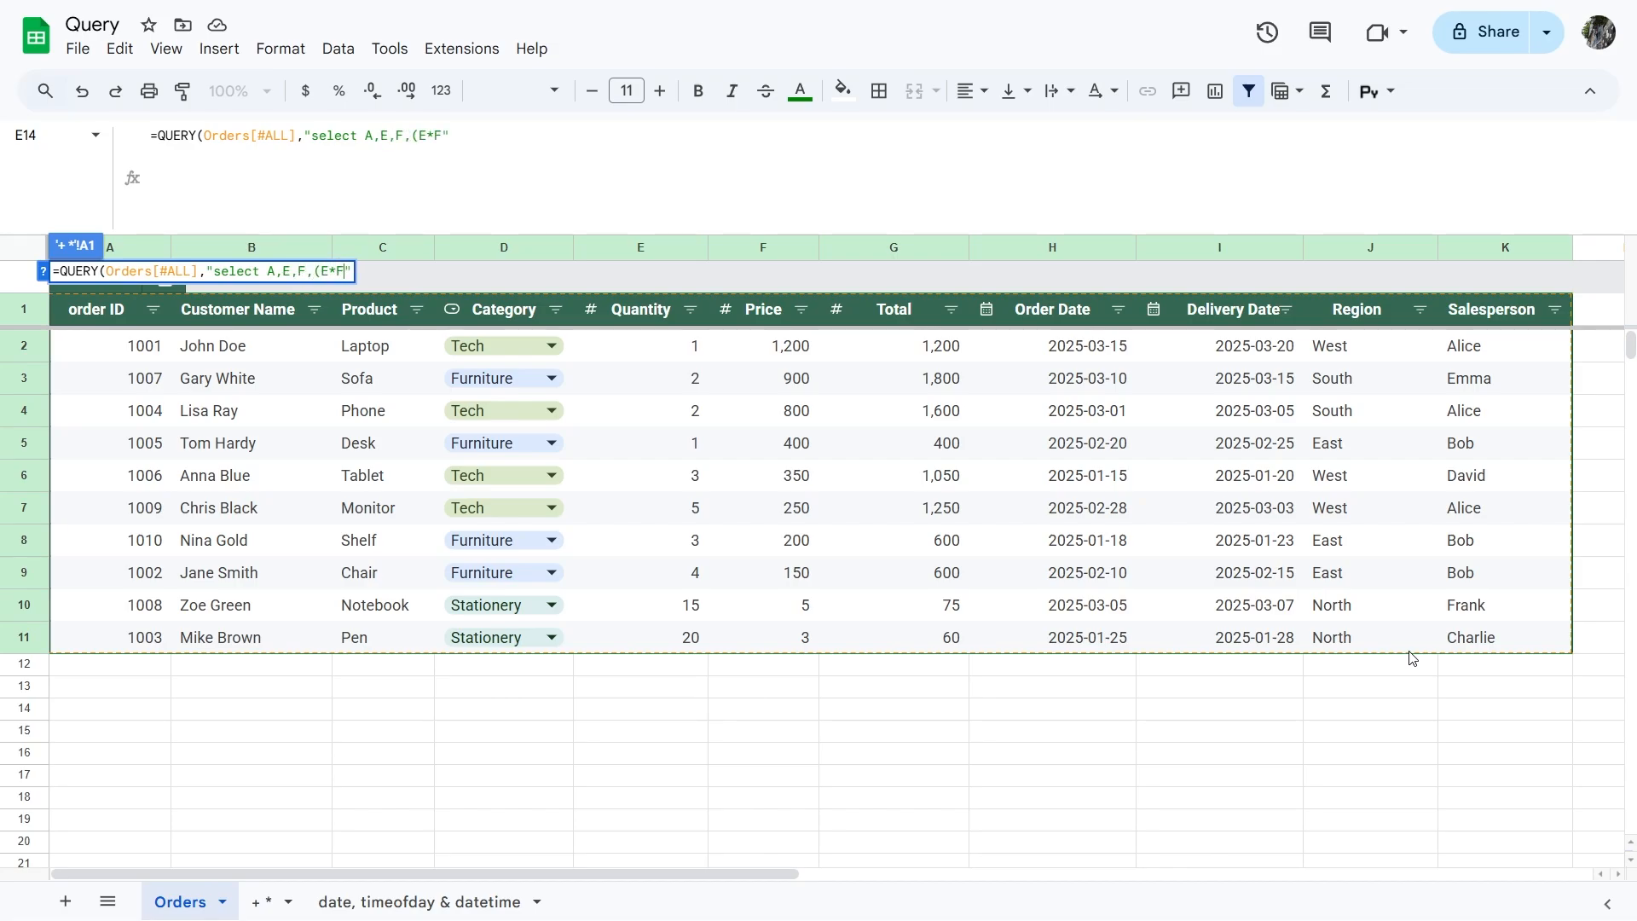
pyautogui.write('((E*F)')
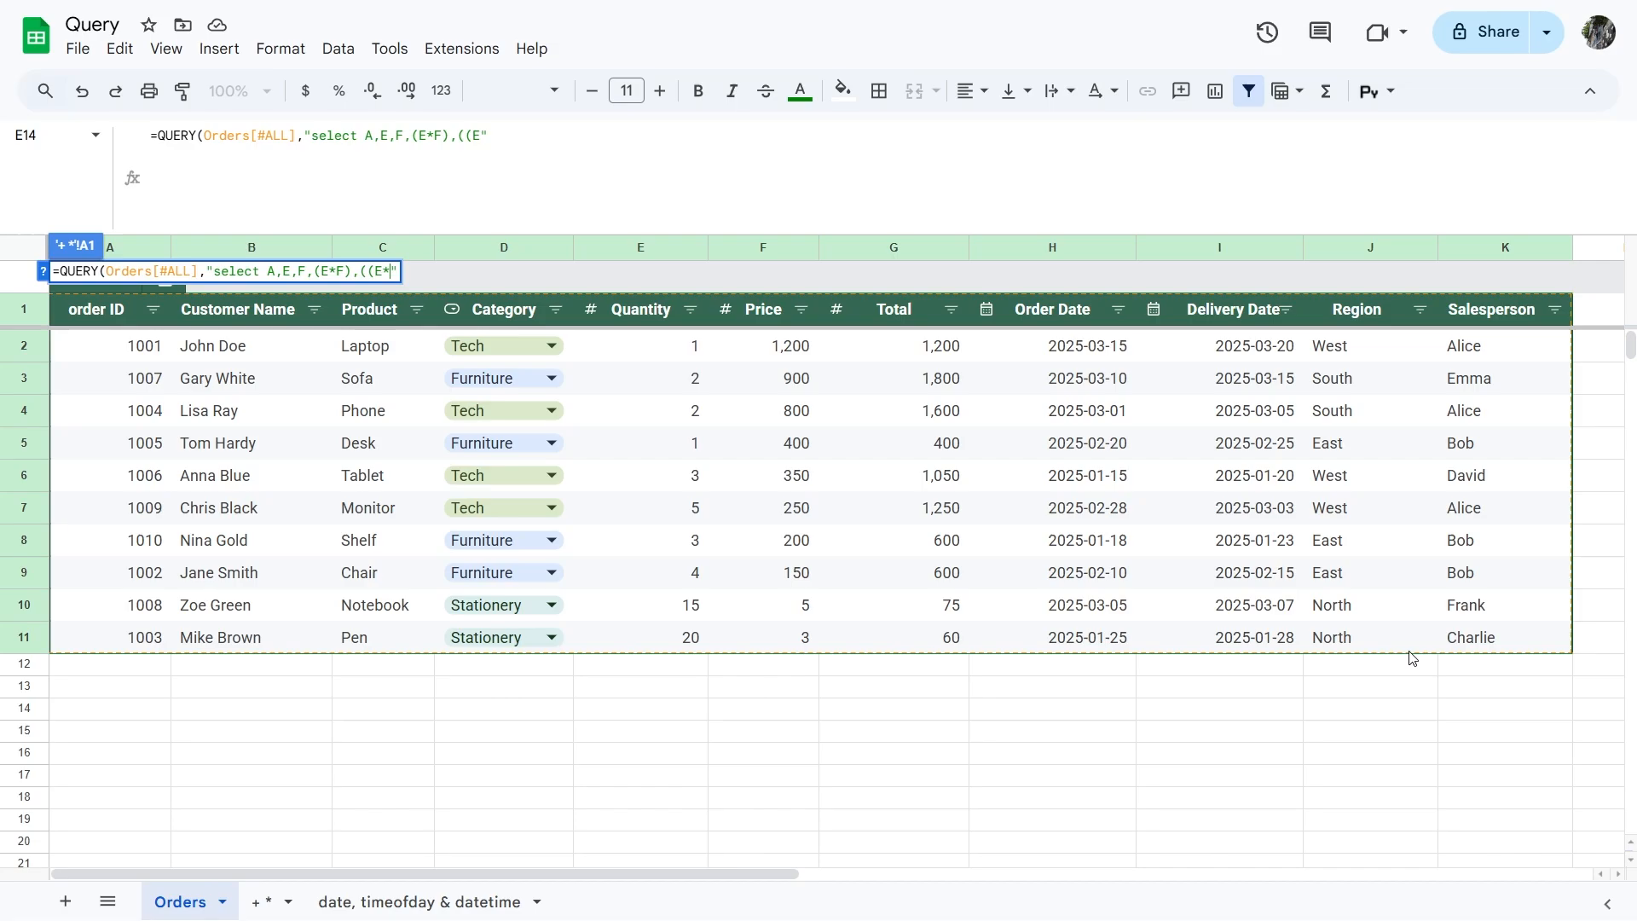
pyautogui.write('*0.9)')
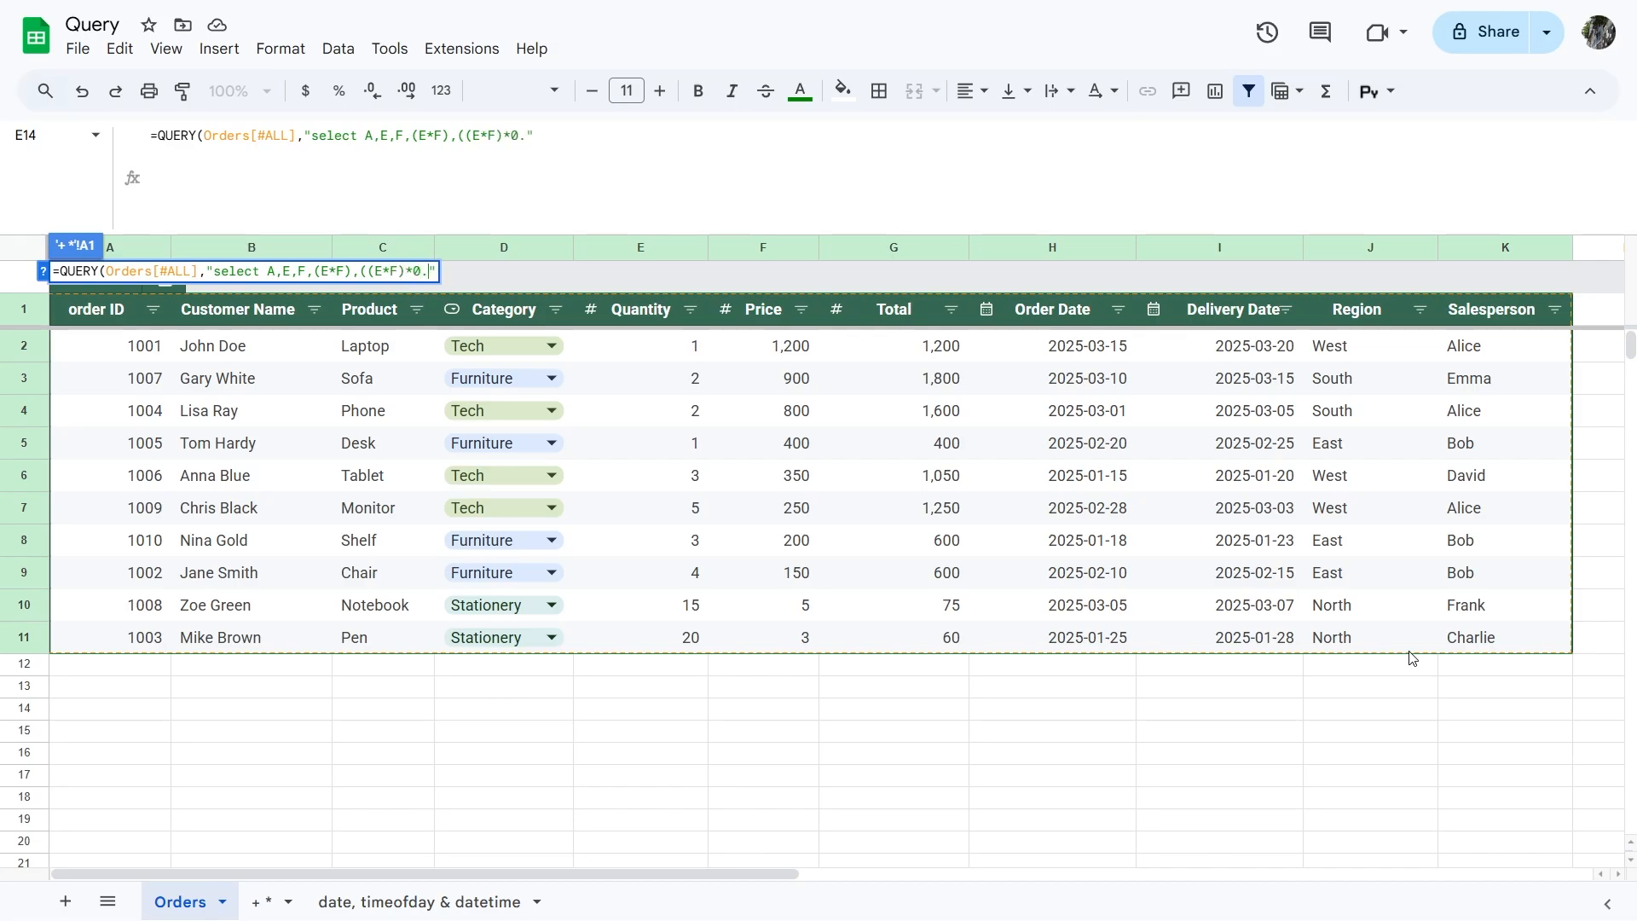
# Step: Add a label clause to the query that names the (E*F) column 'Total'
pyautogui.write(' label (')
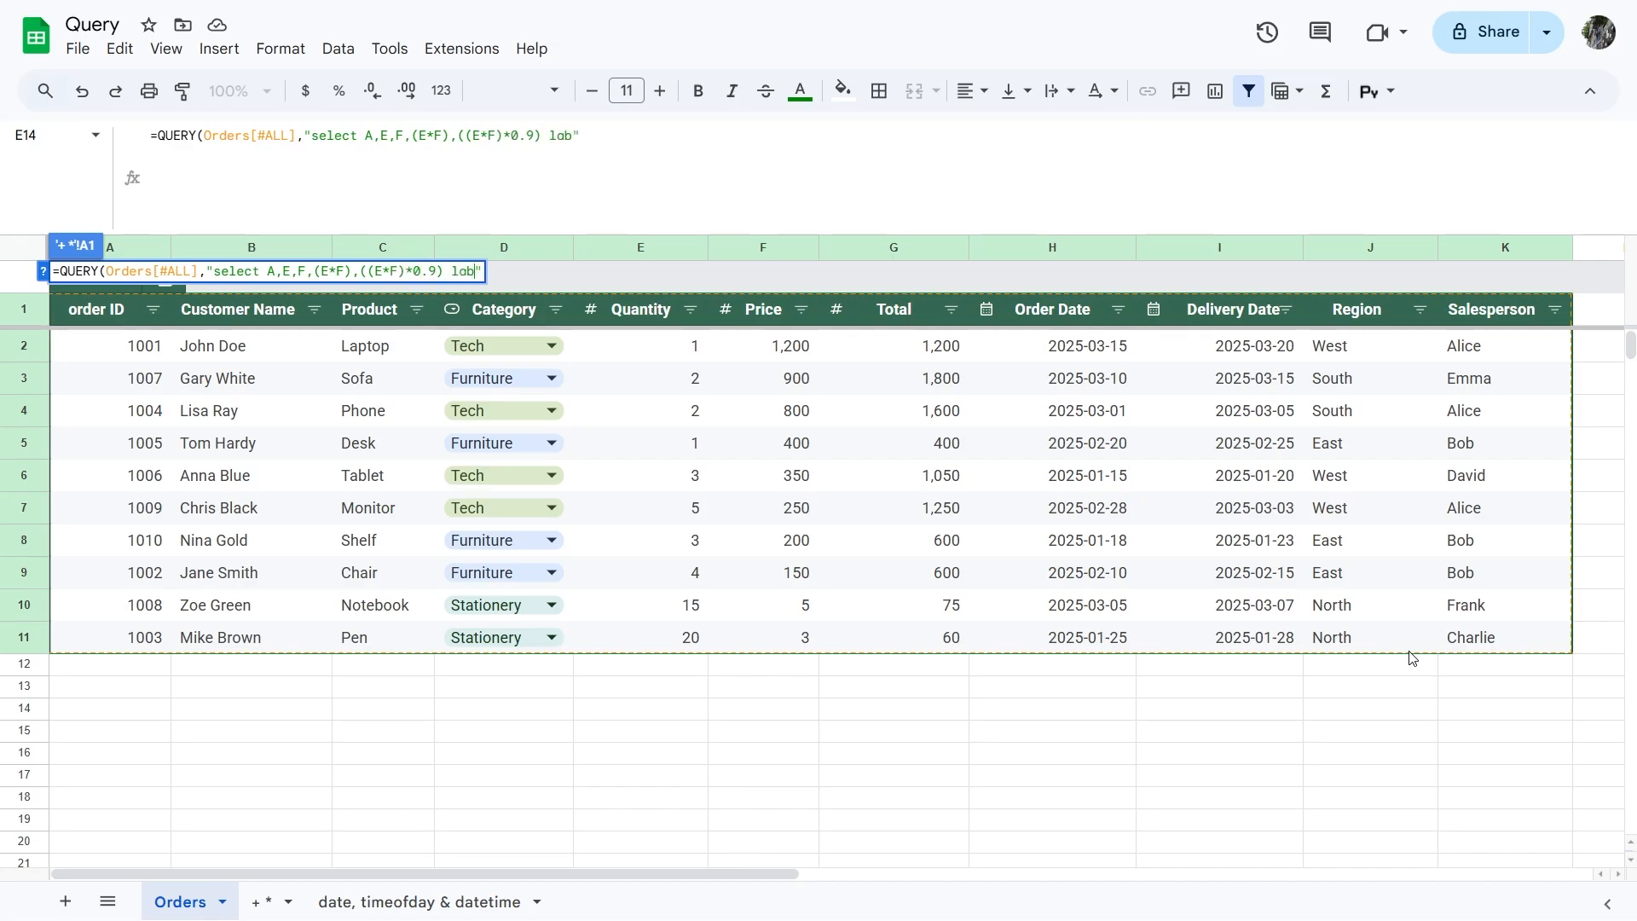
pyautogui.write("E*F) ''")
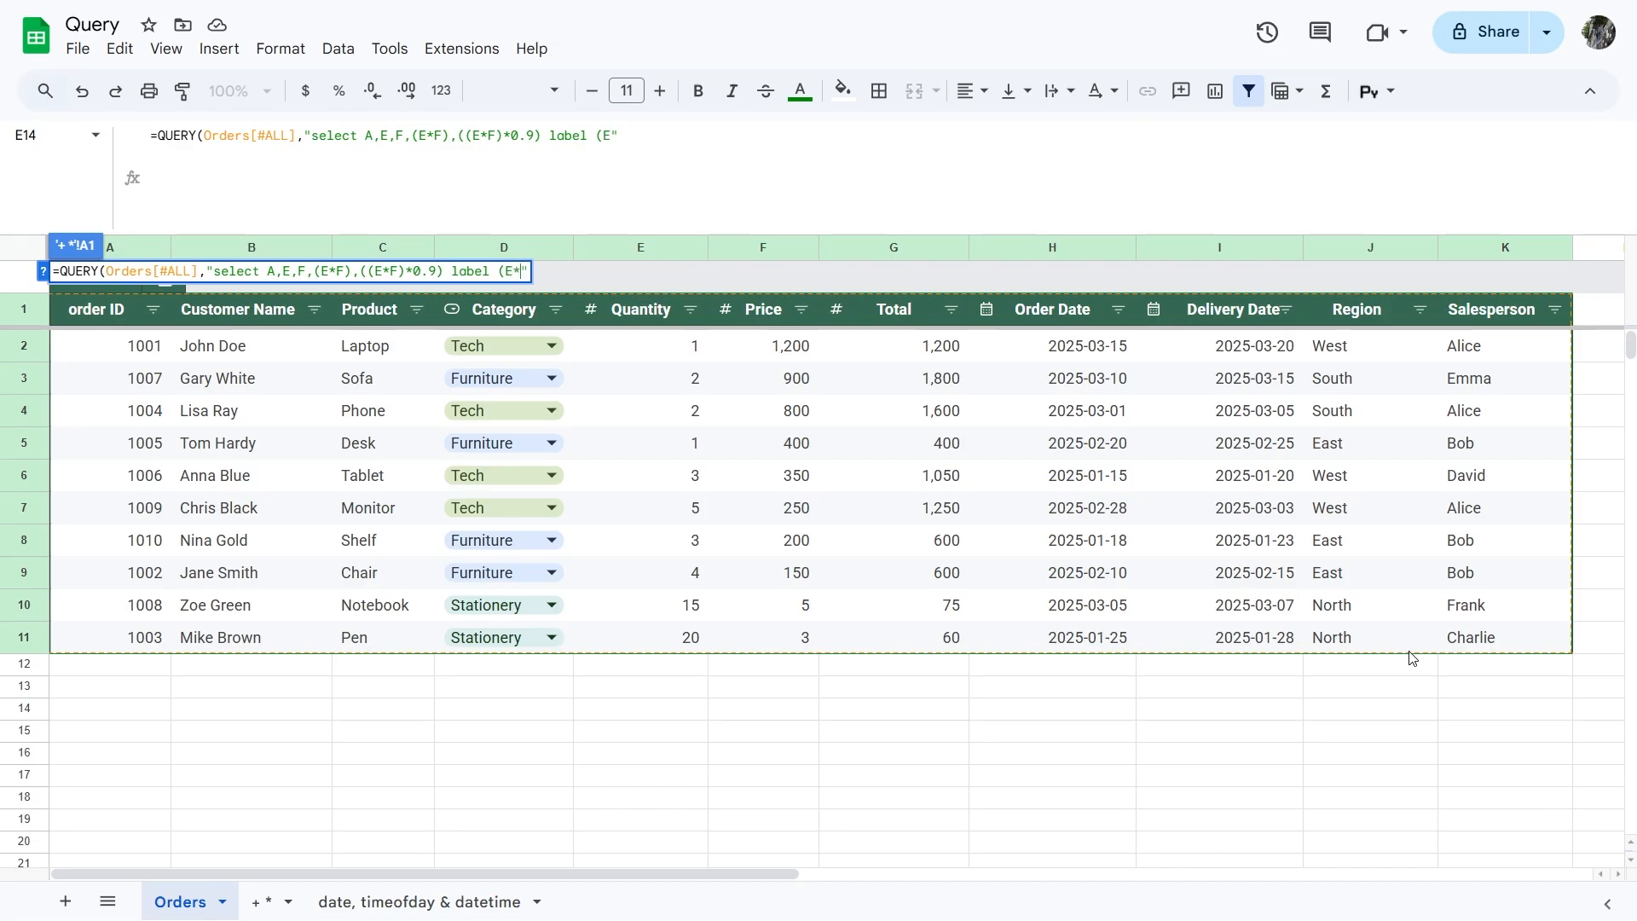
pyautogui.press('Left')
pyautogui.write('Total')
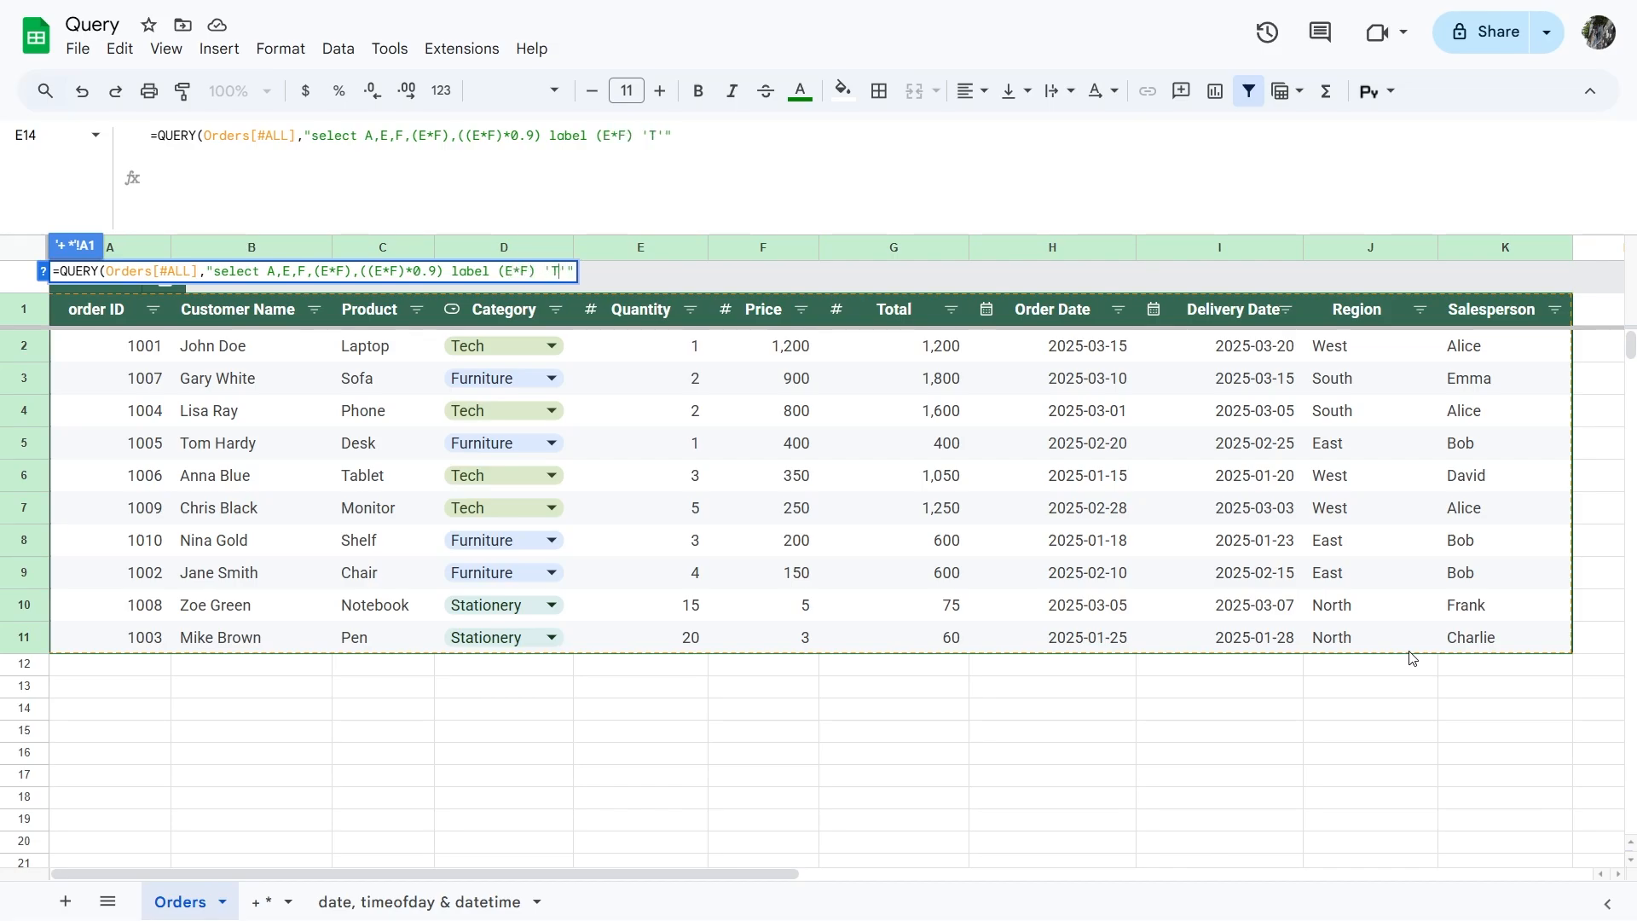
pyautogui.press('Right')
# Step: Label the ((E*F)*0.9) column 'With 10% Discount' and complete the formula
pyautogui.write(', (E*')
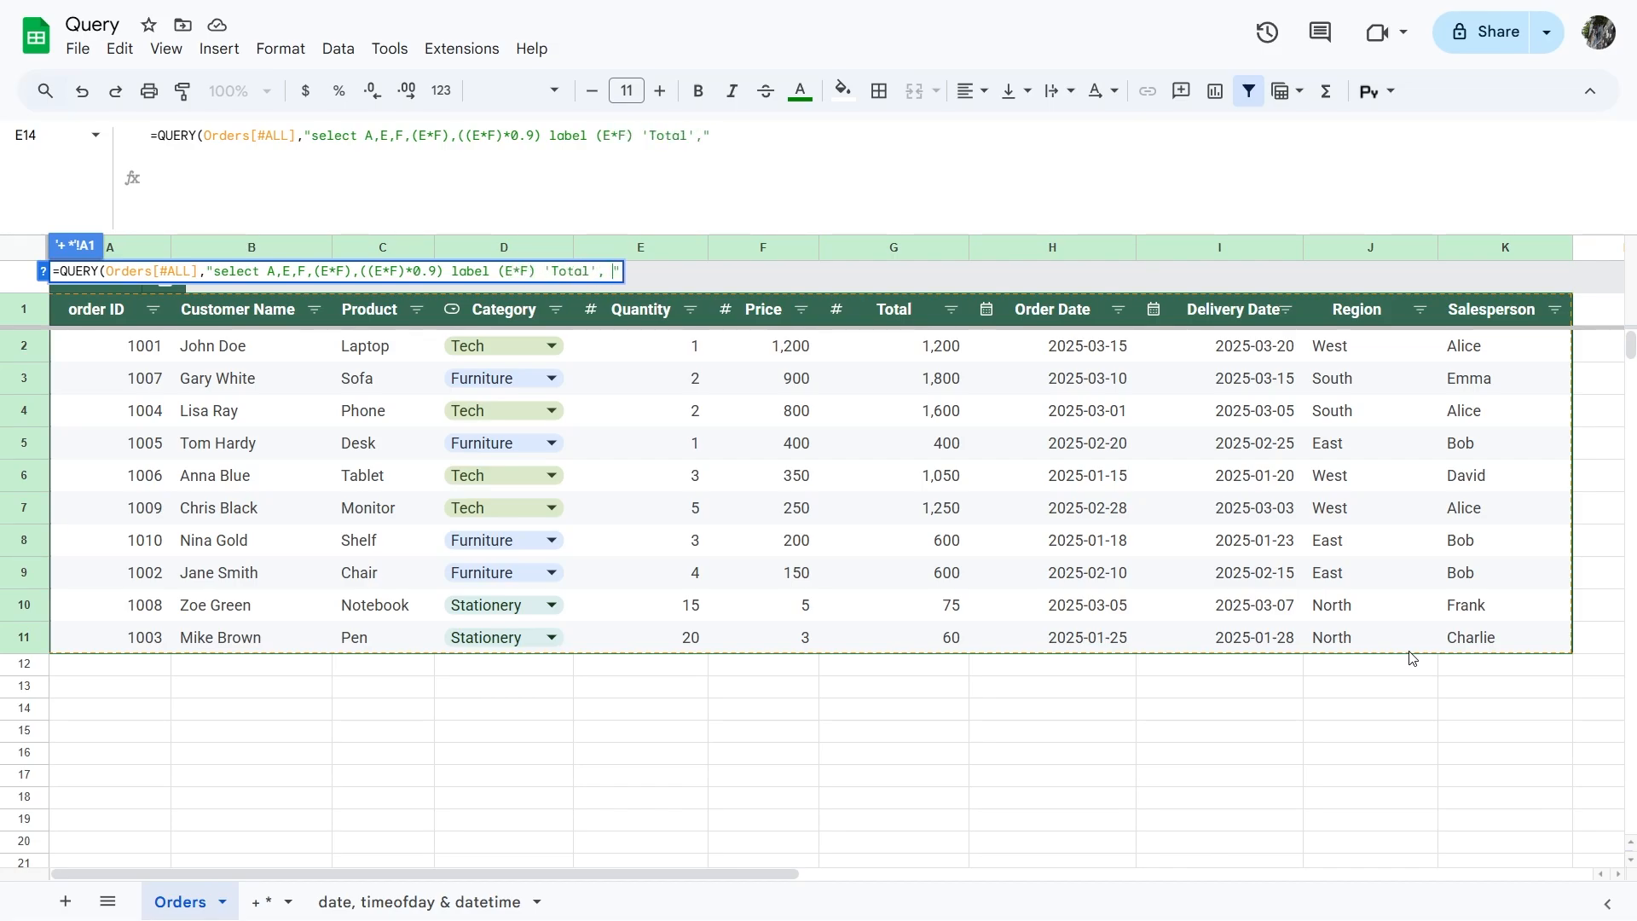
pyautogui.press('BackSpace')
pyautogui.press('BackSpace')
pyautogui.write('(E*F)*0.9) ')
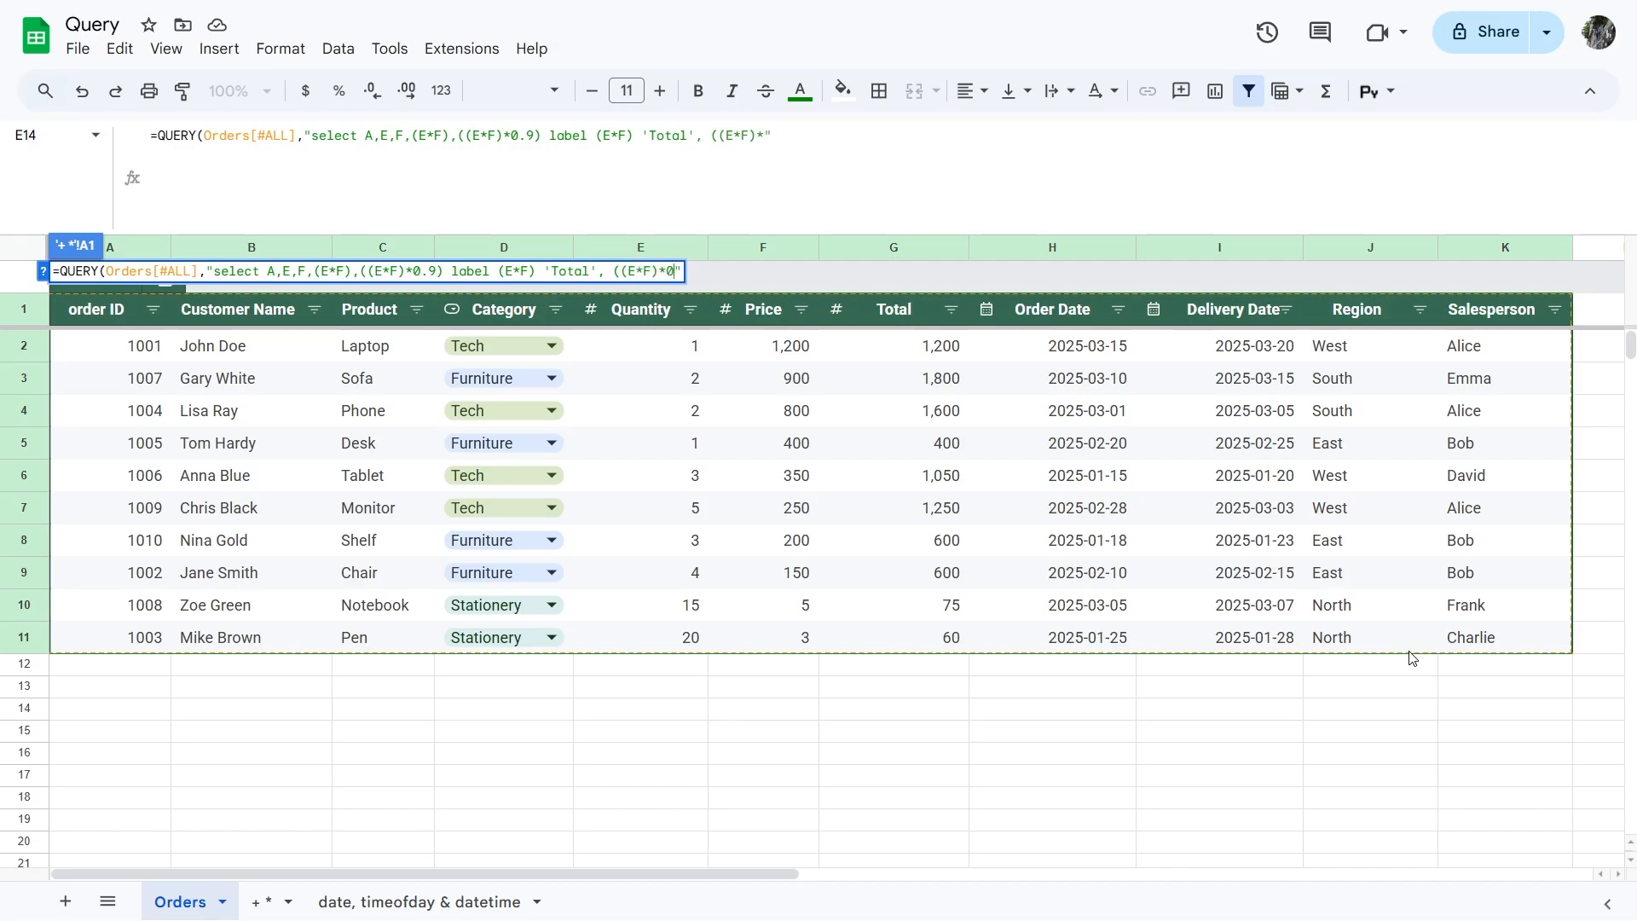
pyautogui.write('\'With 10% Discount\'")')
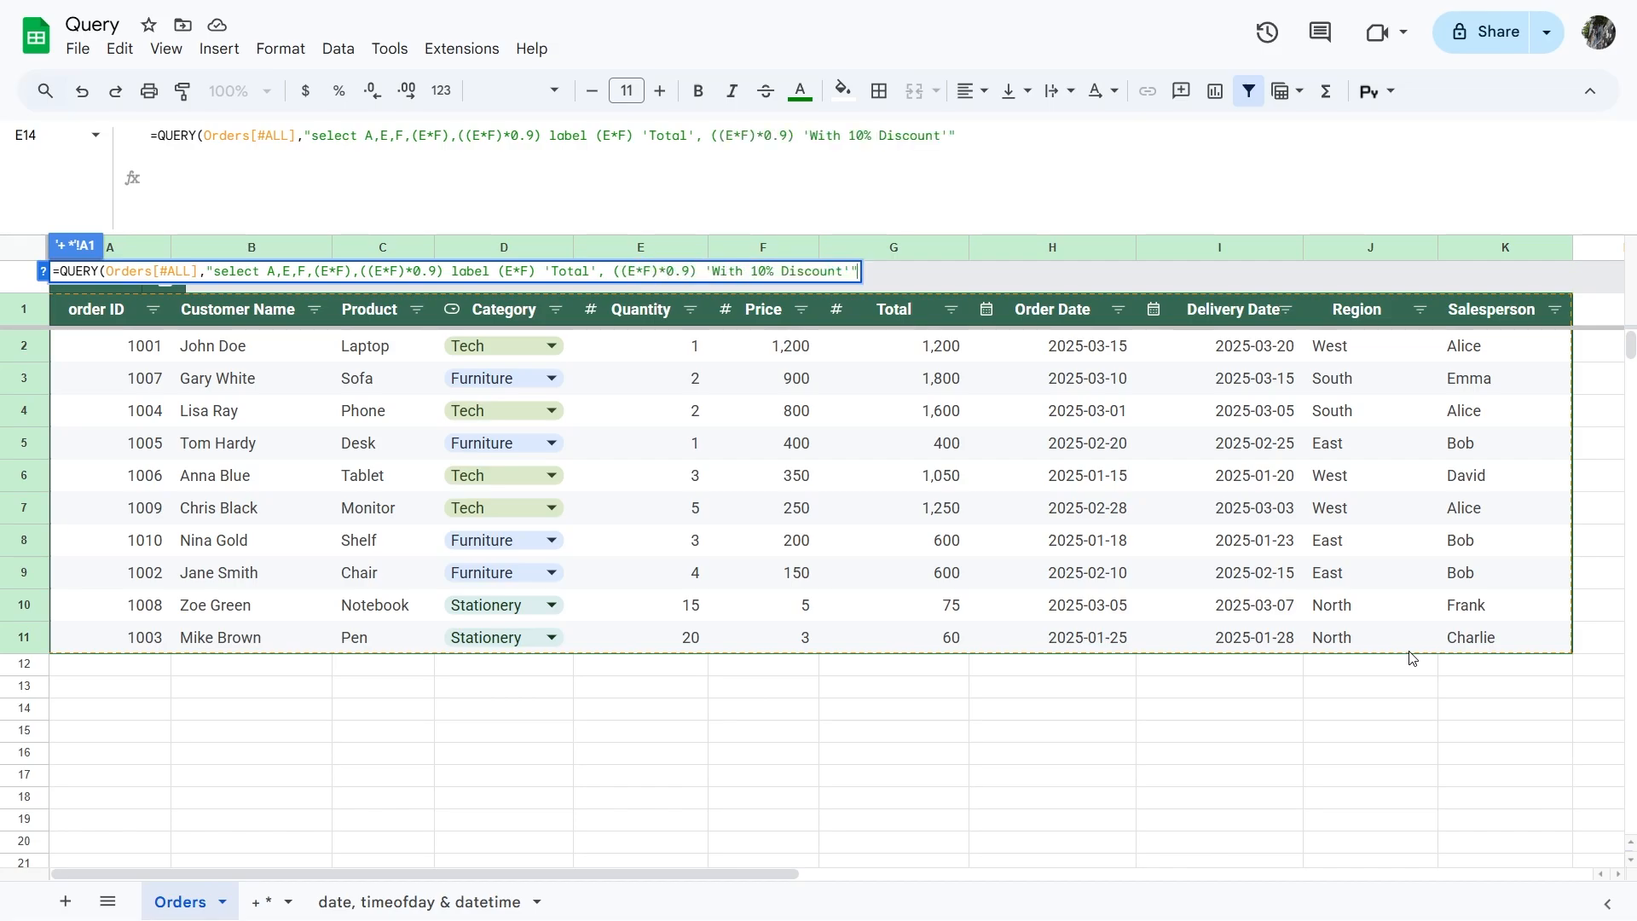
pyautogui.press('Return')
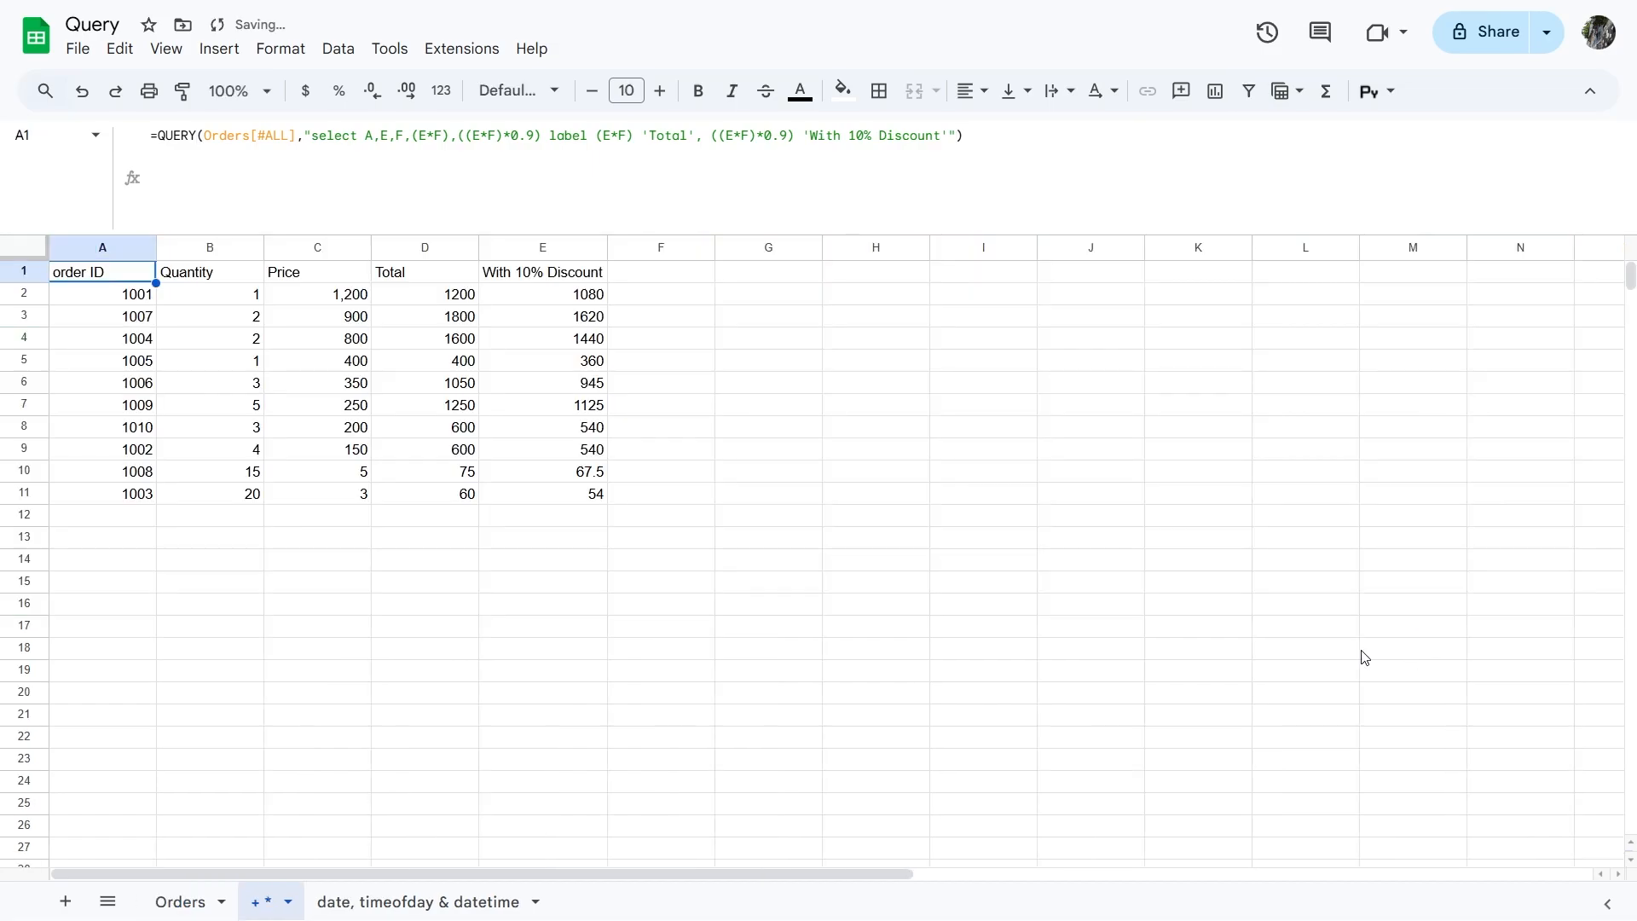
pyautogui.click(569, 279)
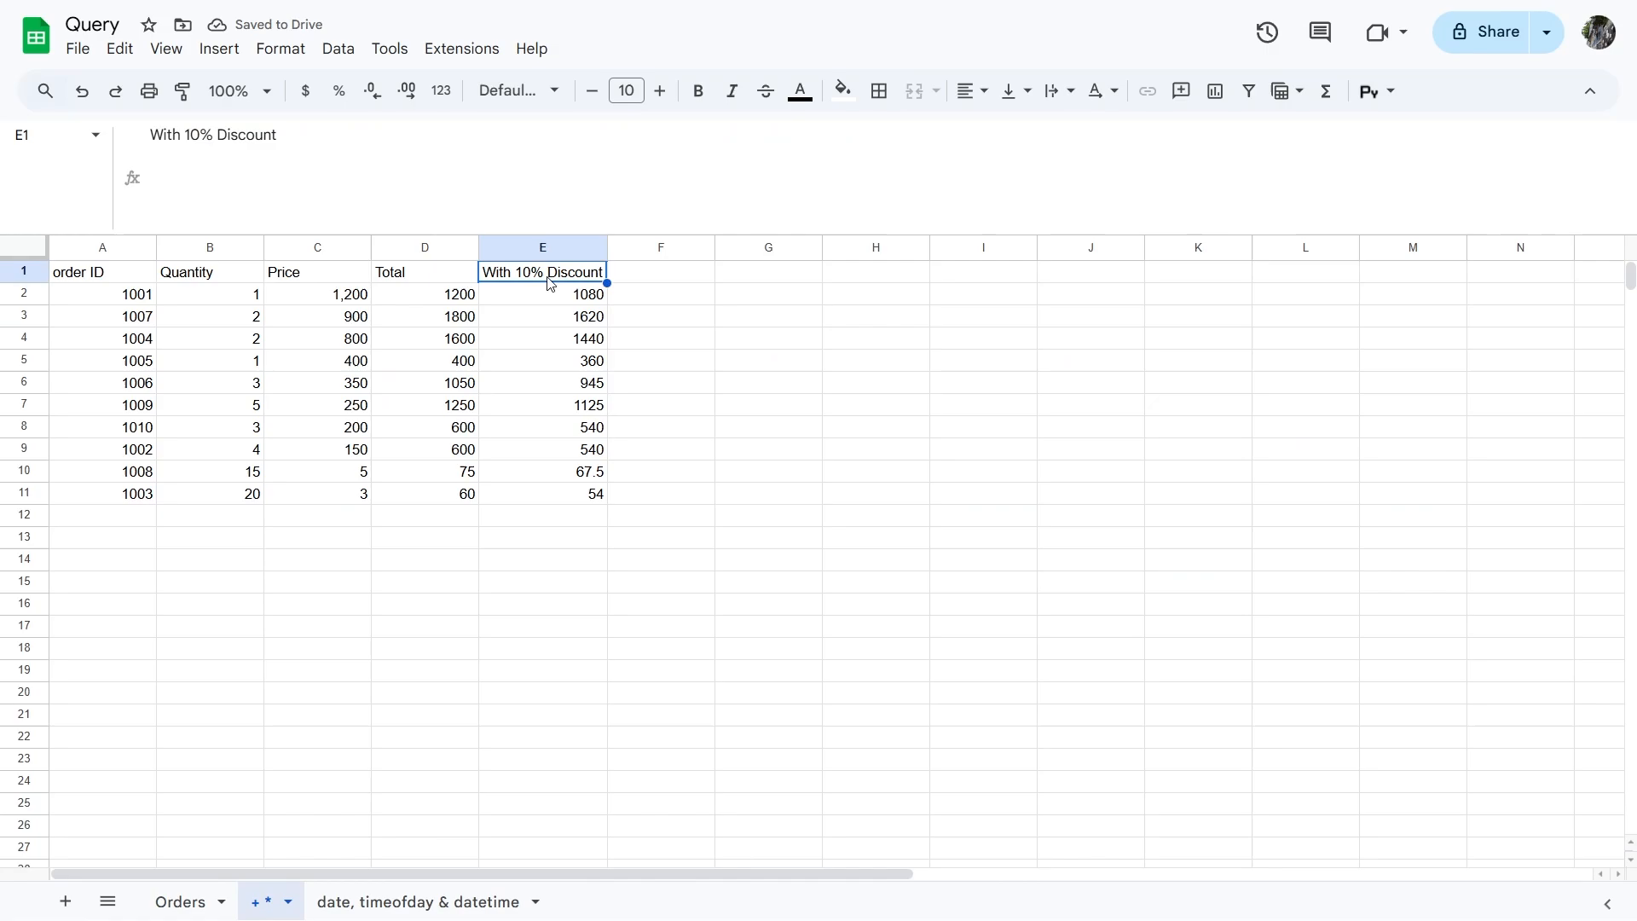
pyautogui.click(441, 277)
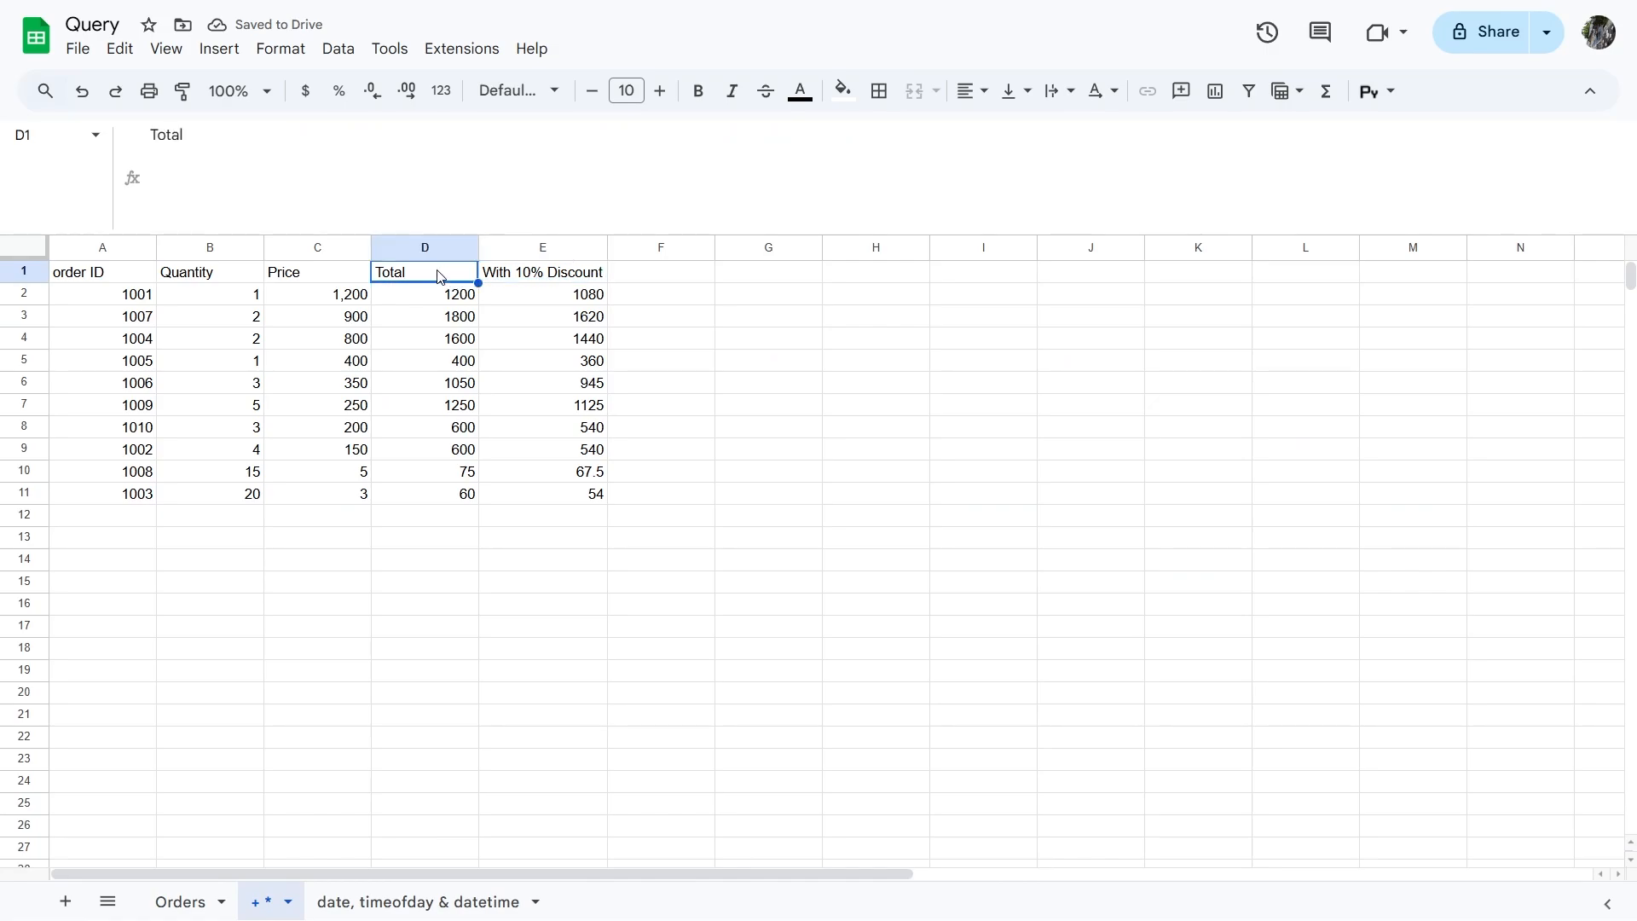